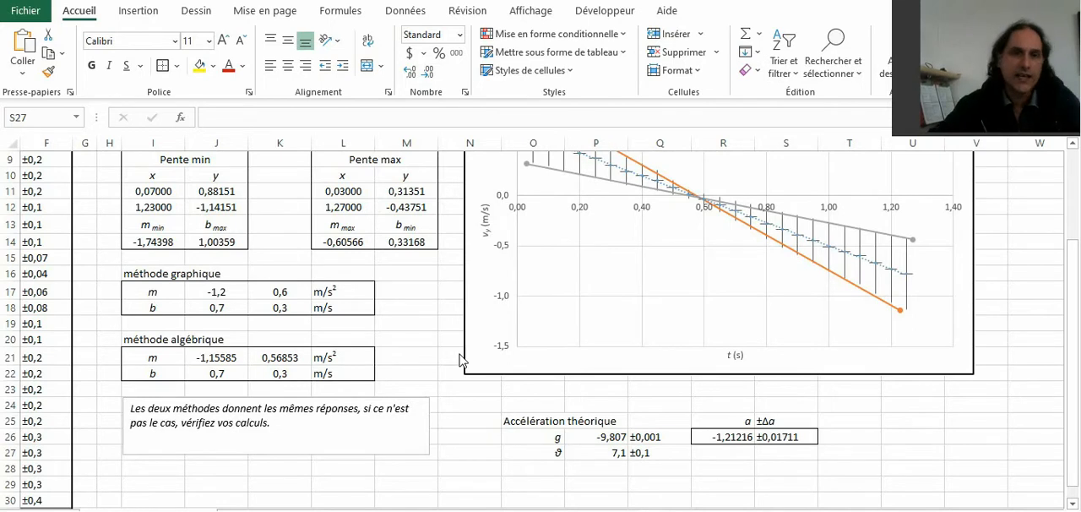
# Step: Review the worksheet's time, position and velocity table, the trend-line results and the velocity graph
pyautogui.scroll(3, 448, 393)
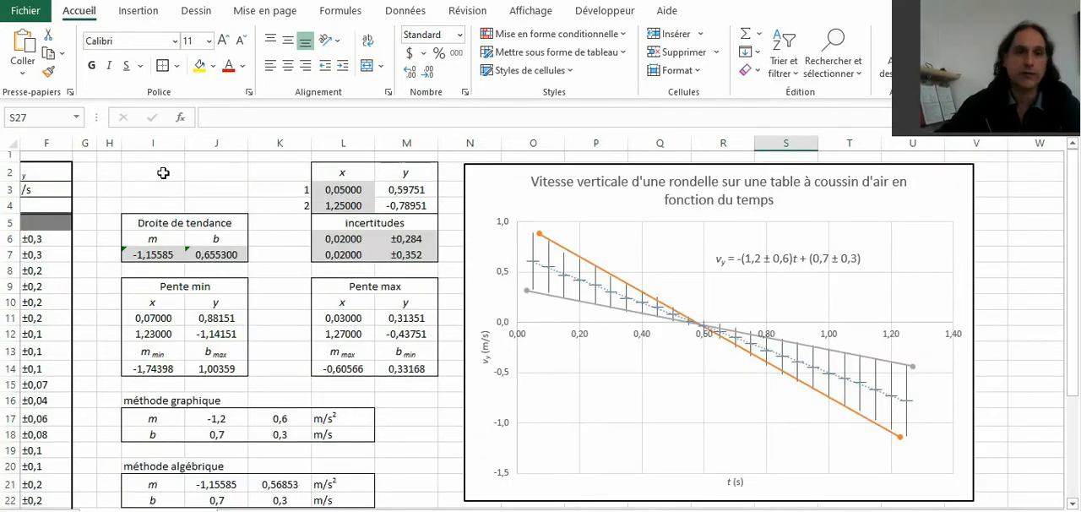
pyautogui.moveTo(163, 173); pyautogui.dragTo(201, 188)
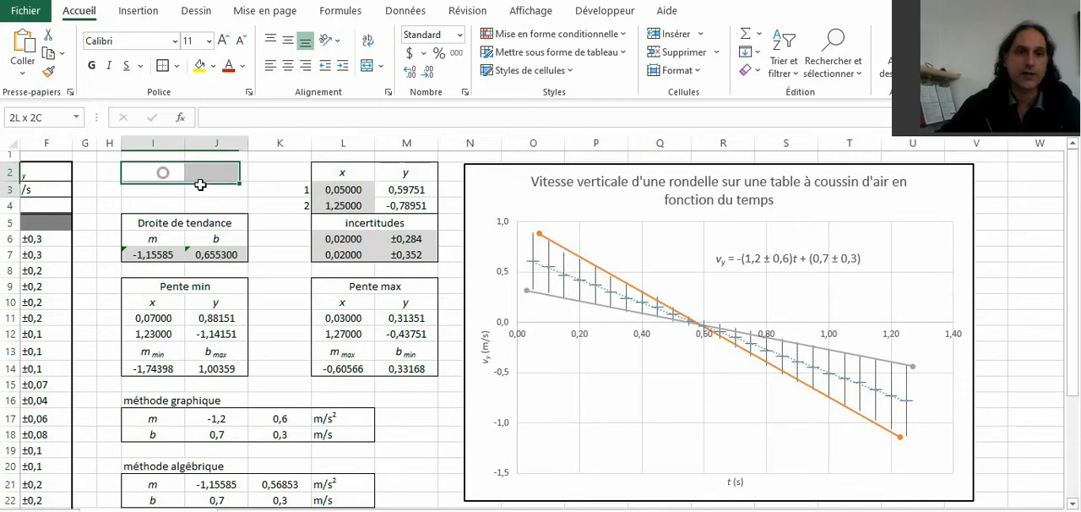
pyautogui.click(142, 175)
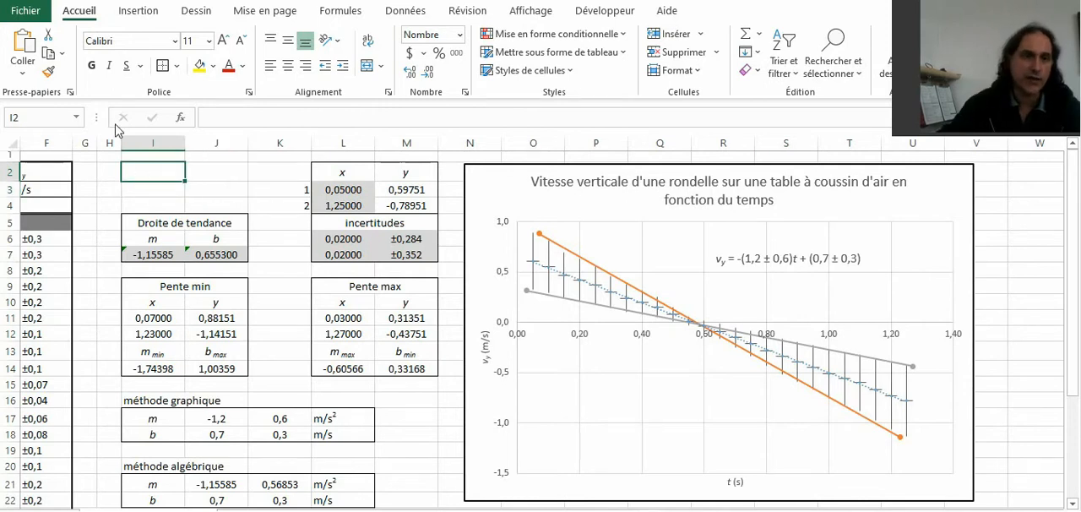
pyautogui.moveTo(110, 204); pyautogui.dragTo(4, 172)
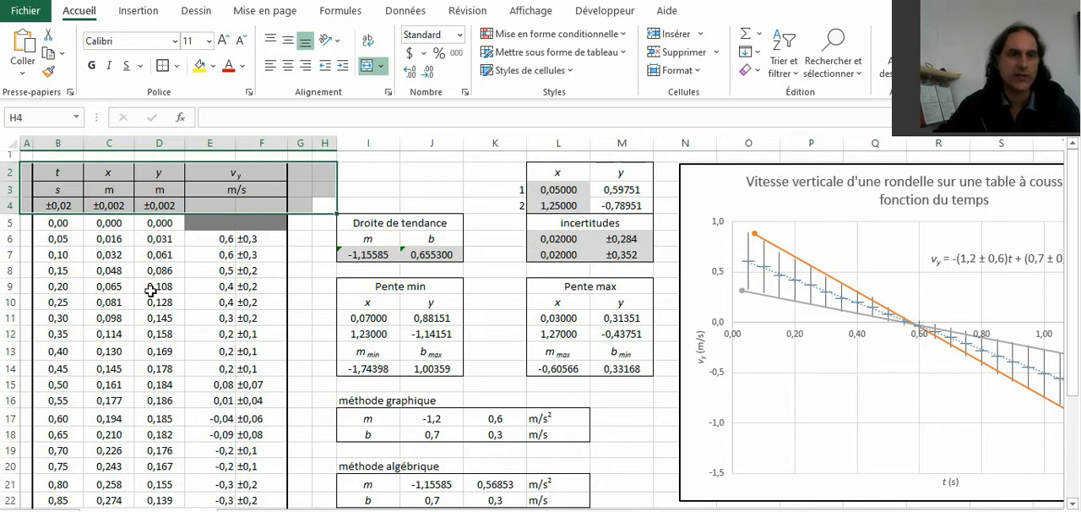
pyautogui.click(257, 240)
pyautogui.click(415, 188)
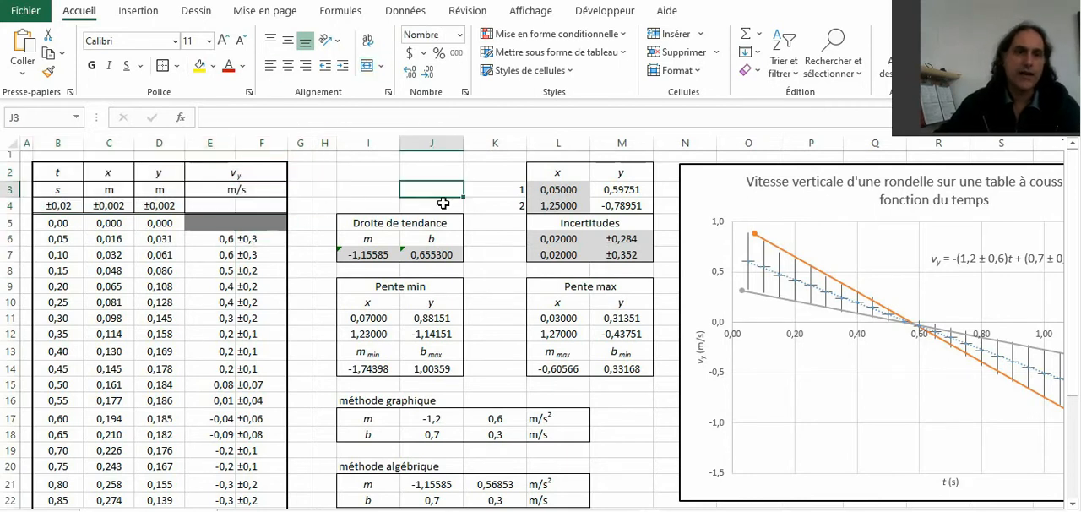
pyautogui.hscroll(3, 543, 398)
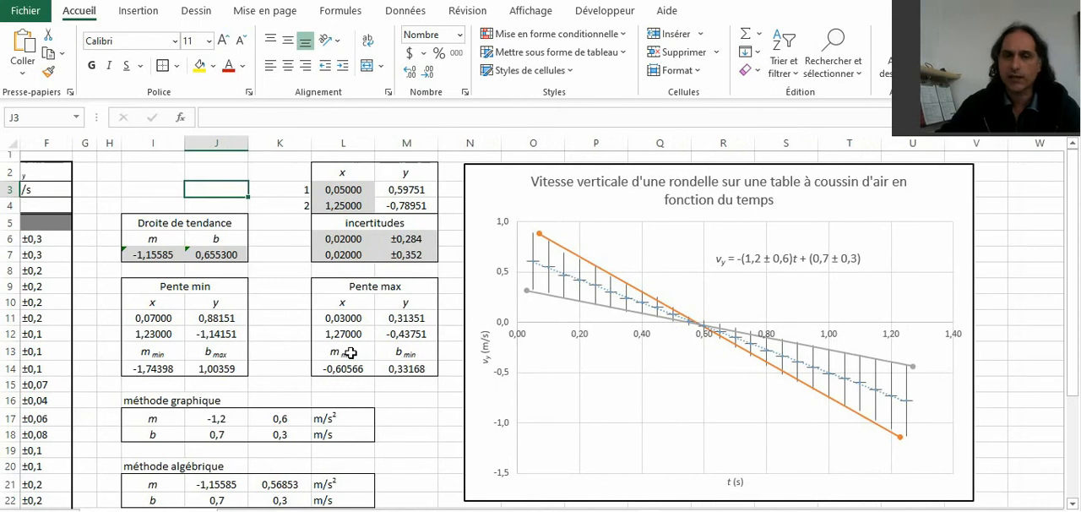
# Step: Examine the formulas behind the algebraic method's slope m and its uncertainty in J21 and K21
pyautogui.scroll(-2, 349, 353)
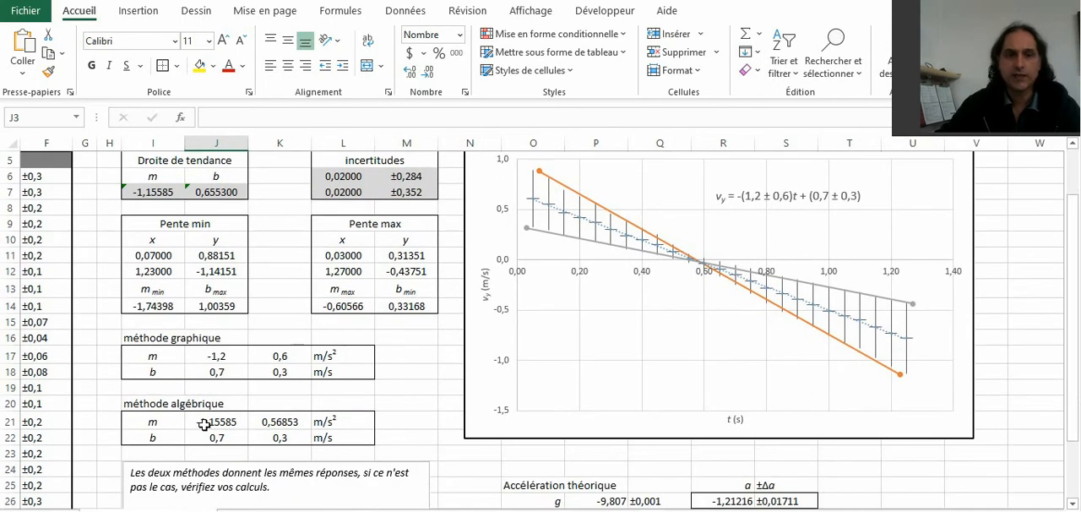
pyautogui.moveTo(207, 422); pyautogui.dragTo(267, 420)
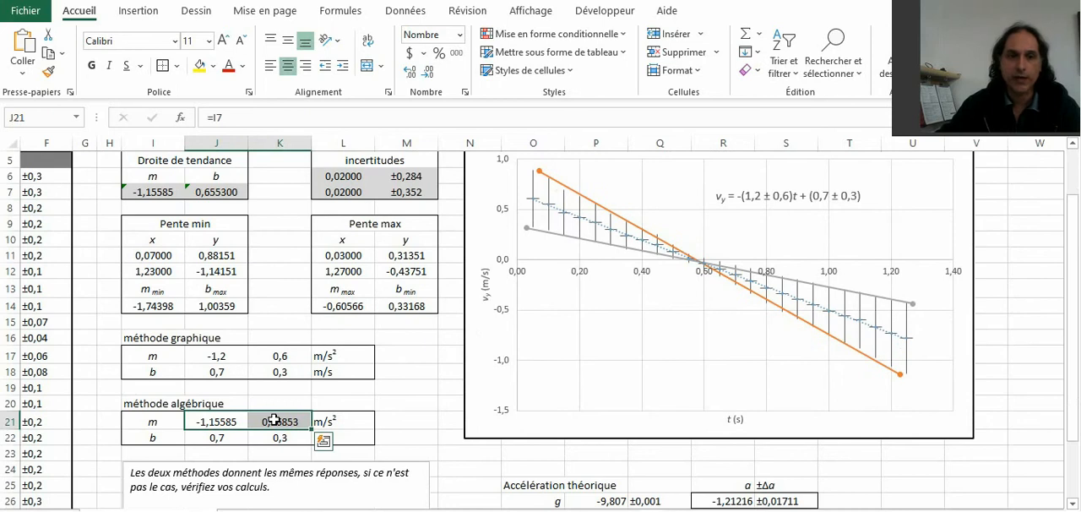
pyautogui.click(274, 420)
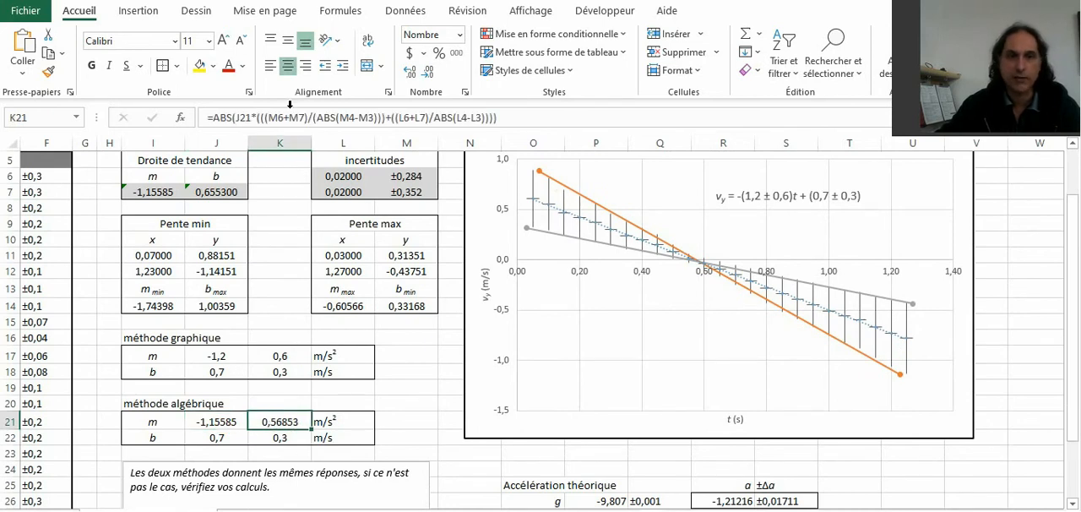
pyautogui.click(407, 403)
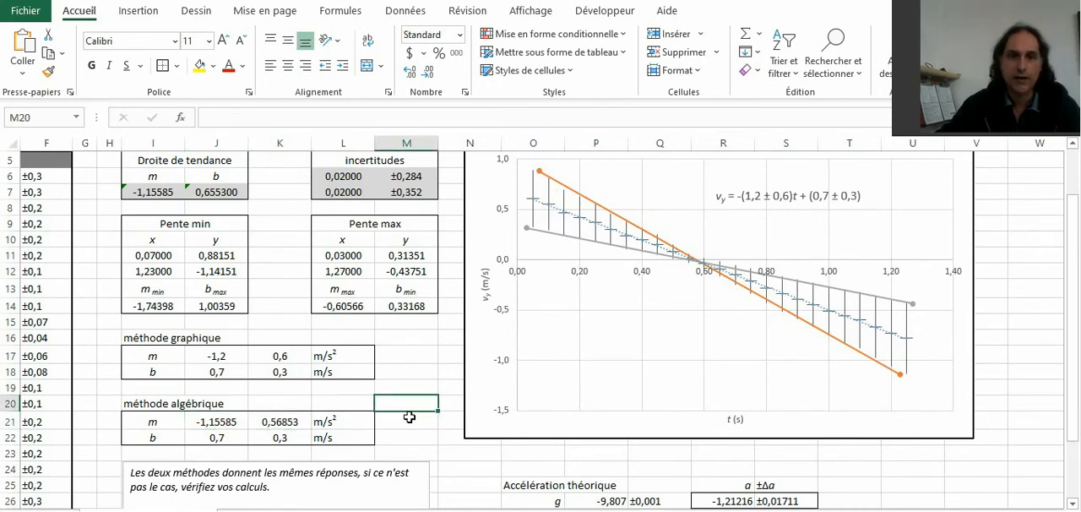
# Step: Inspect the formulas for the theoretical acceleration in R26 and its uncertainty in S26
pyautogui.scroll(-2, 365, 421)
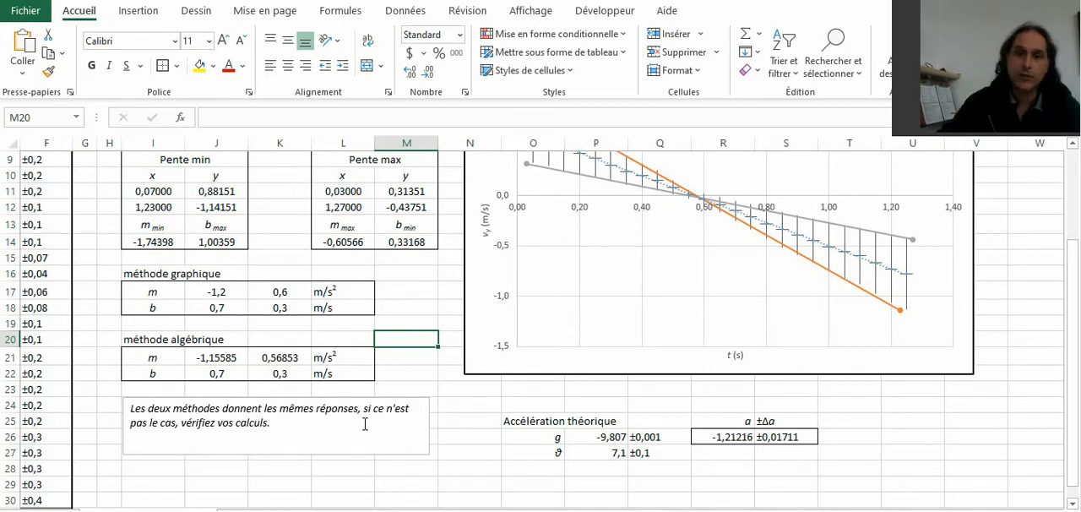
pyautogui.click(727, 436)
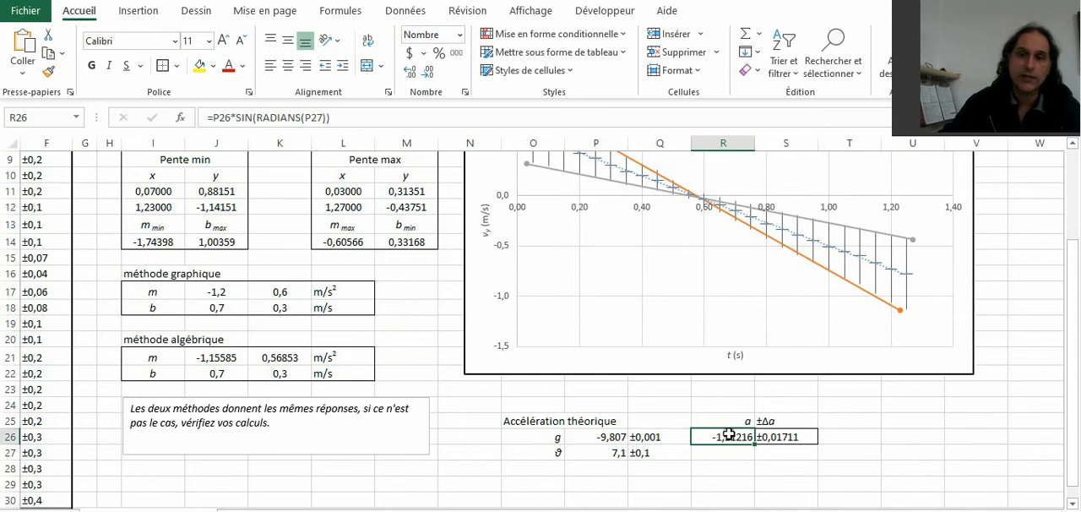
pyautogui.doubleClick(275, 117)
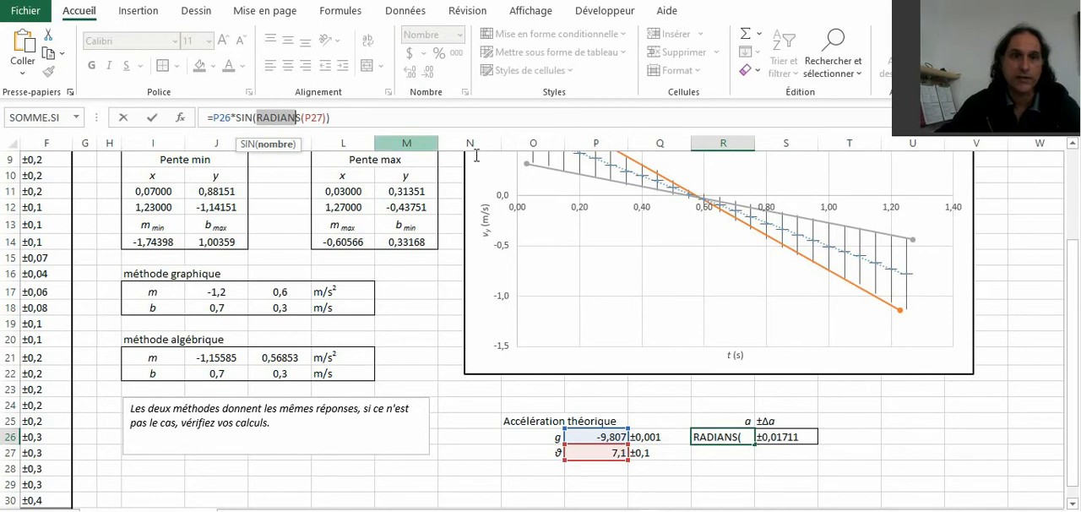
pyautogui.press('Return')
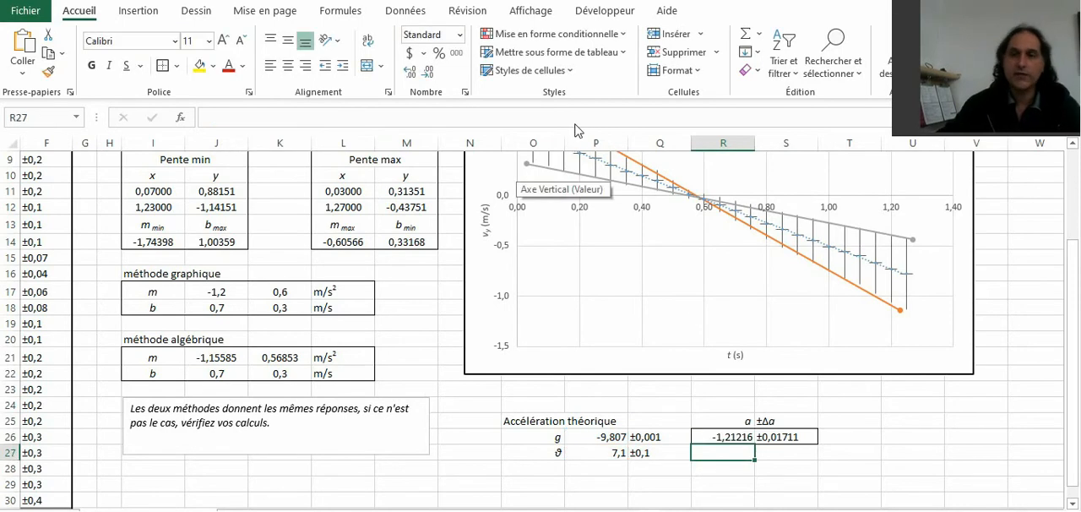
pyautogui.click(782, 434)
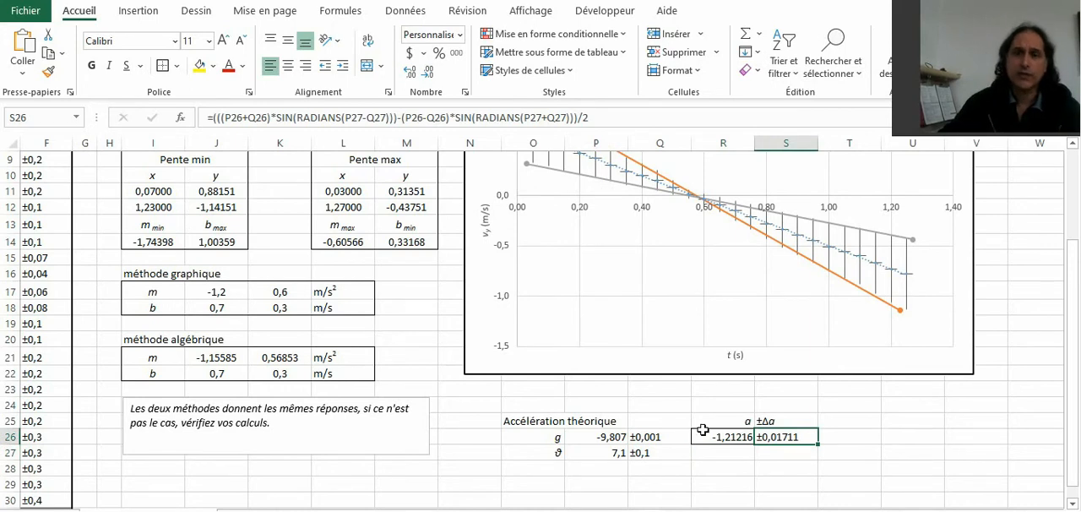
pyautogui.click(459, 464)
# Step: Enter the index values 1 and 2 in cells L32 and L33, in the empty area below the results
pyautogui.scroll(-1, 460, 464)
pyautogui.scroll(-1, 459, 464)
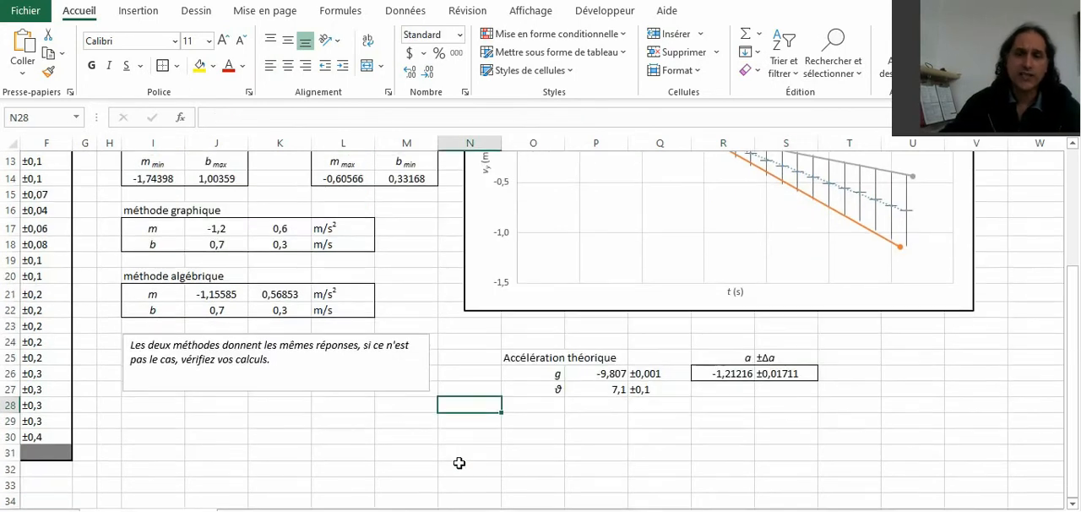
pyautogui.scroll(-1, 460, 463)
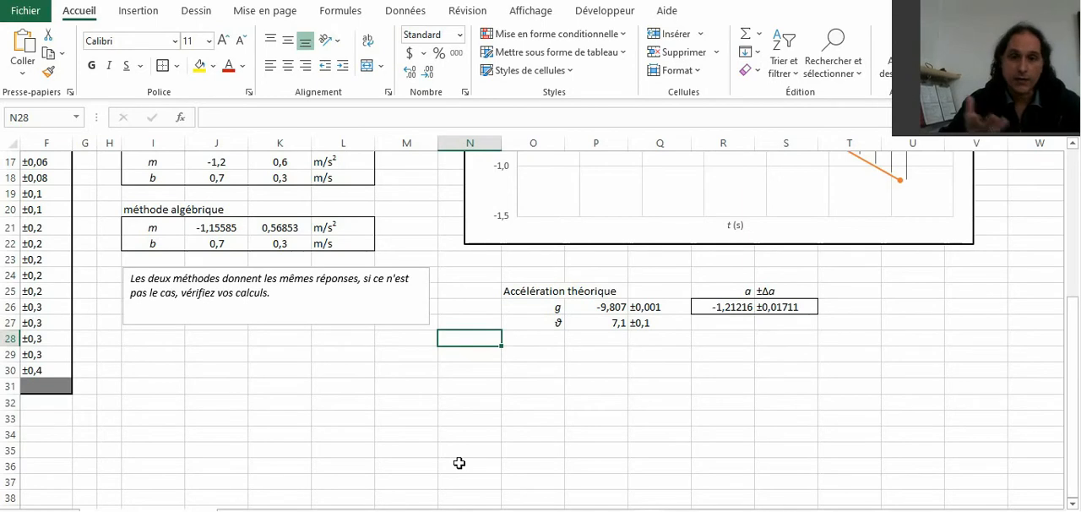
pyautogui.click(332, 401)
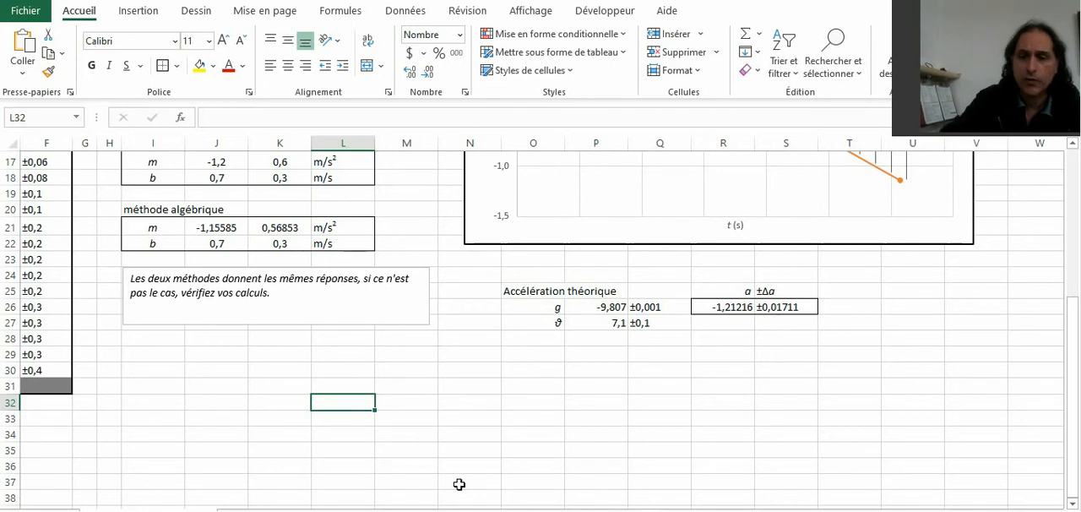
pyautogui.write('1')
pyautogui.press('Return')
pyautogui.write('2')
pyautogui.press('Tab')
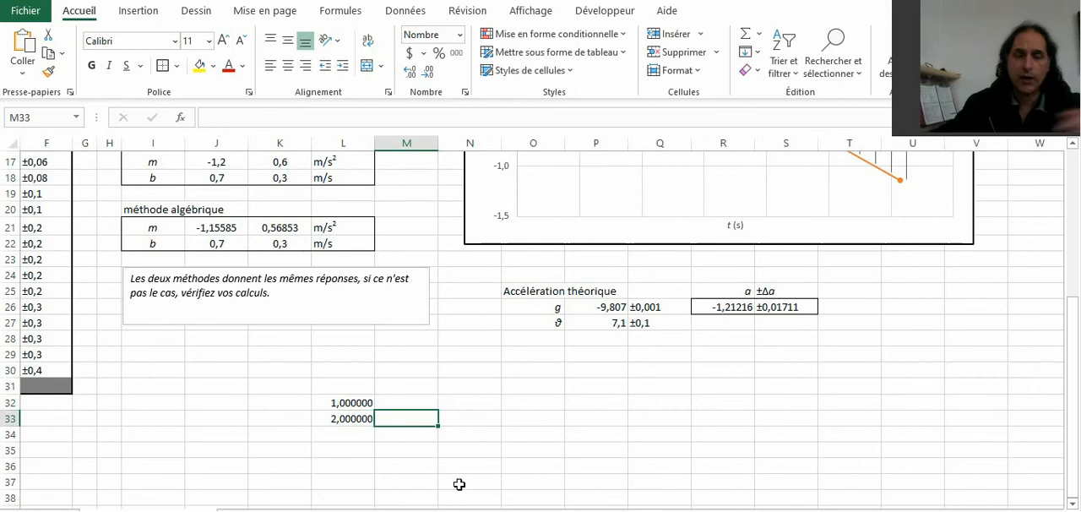
pyautogui.moveTo(341, 398); pyautogui.dragTo(341, 414)
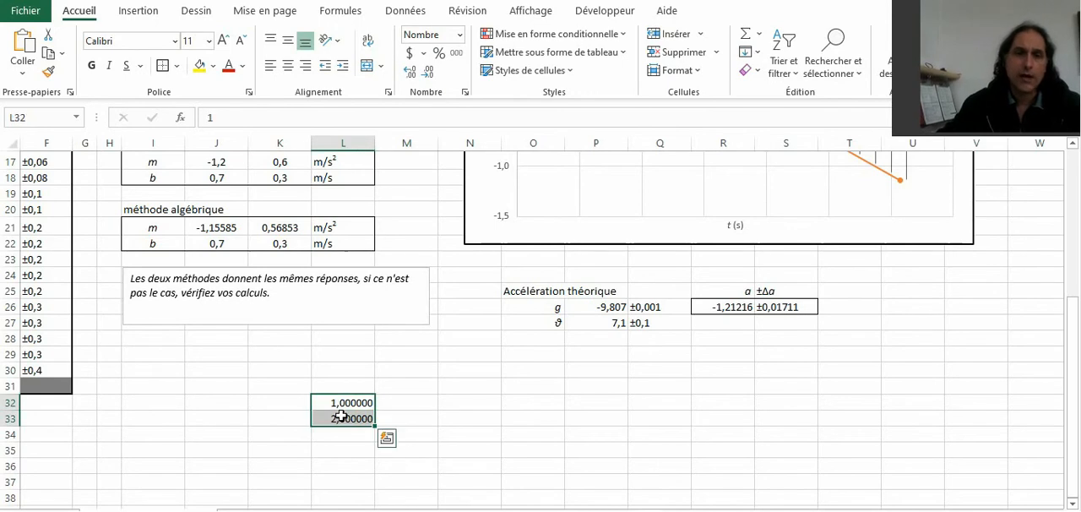
# Step: Link M32 to the theoretical acceleration with =R26 and fill the formula across to N32 for its uncertainty
pyautogui.click(414, 401)
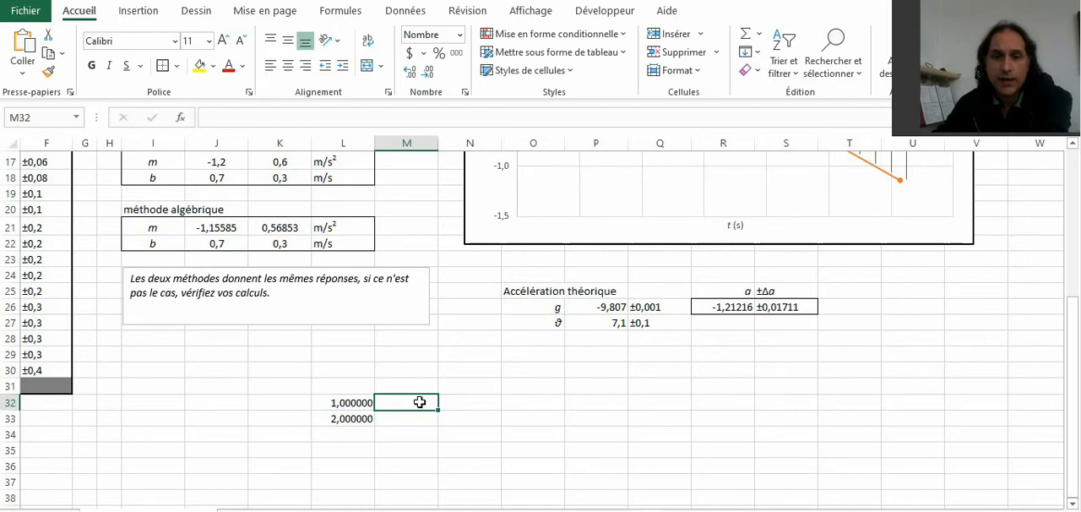
pyautogui.write('=')
pyautogui.click(727, 307)
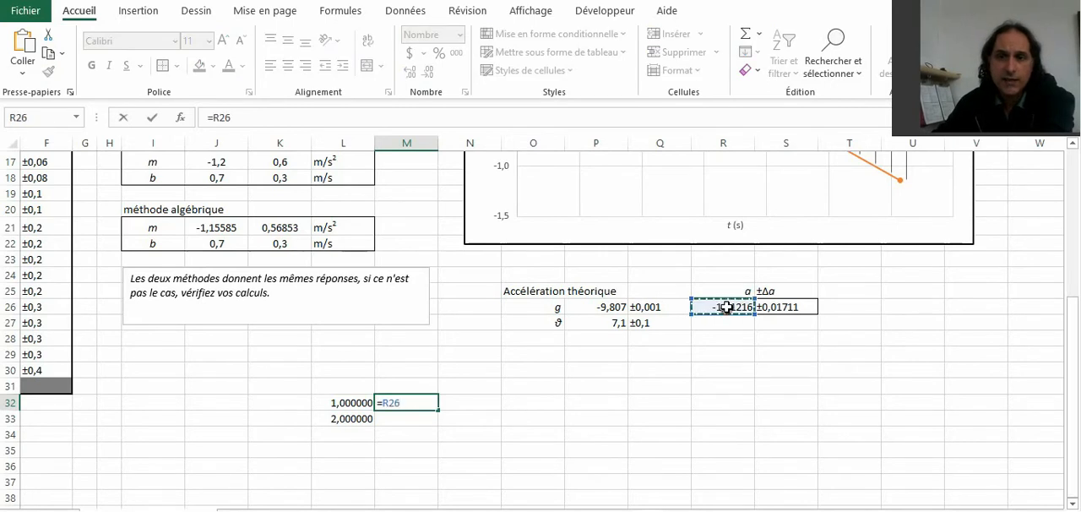
pyautogui.press('Return')
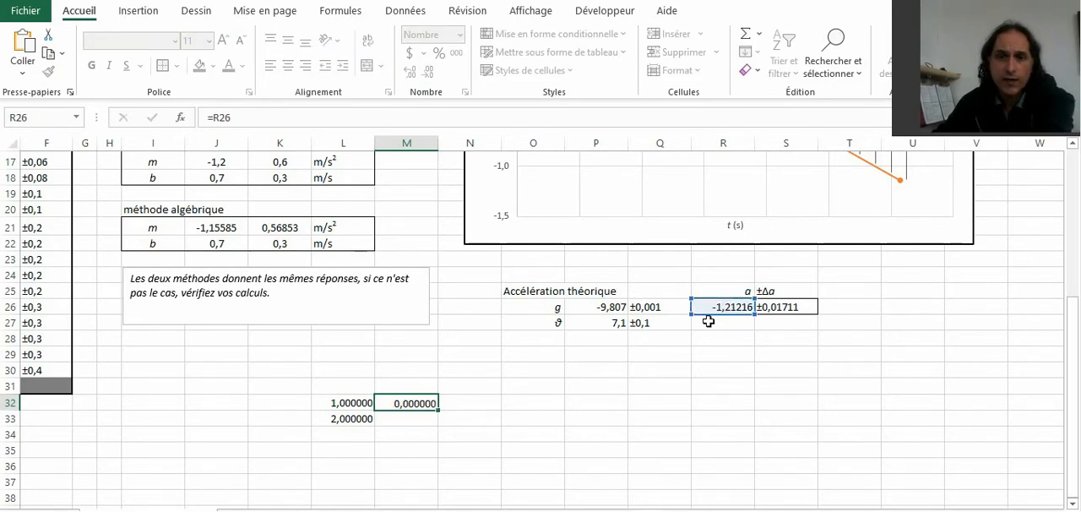
pyautogui.click(423, 403)
pyautogui.moveTo(438, 409); pyautogui.dragTo(473, 406)
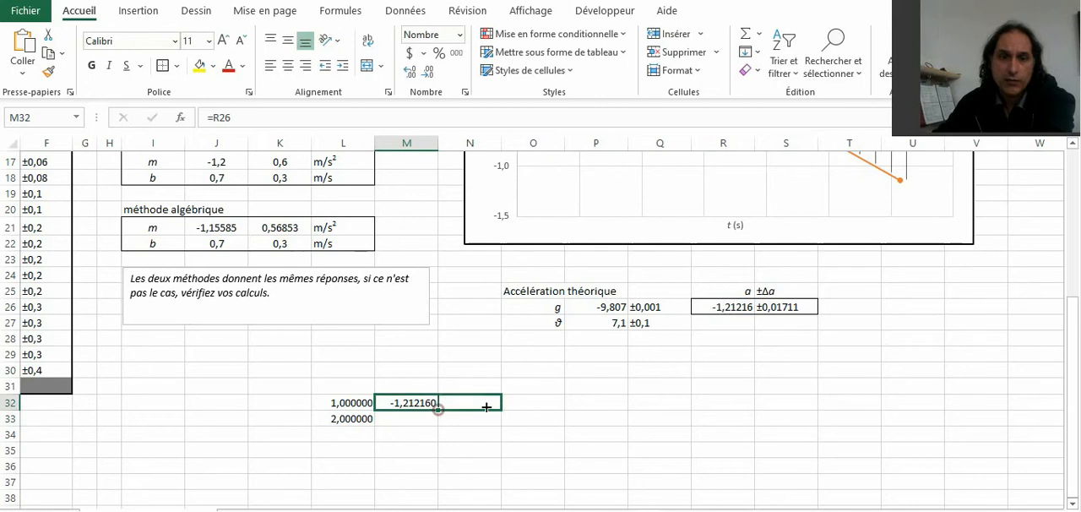
pyautogui.doubleClick(471, 403)
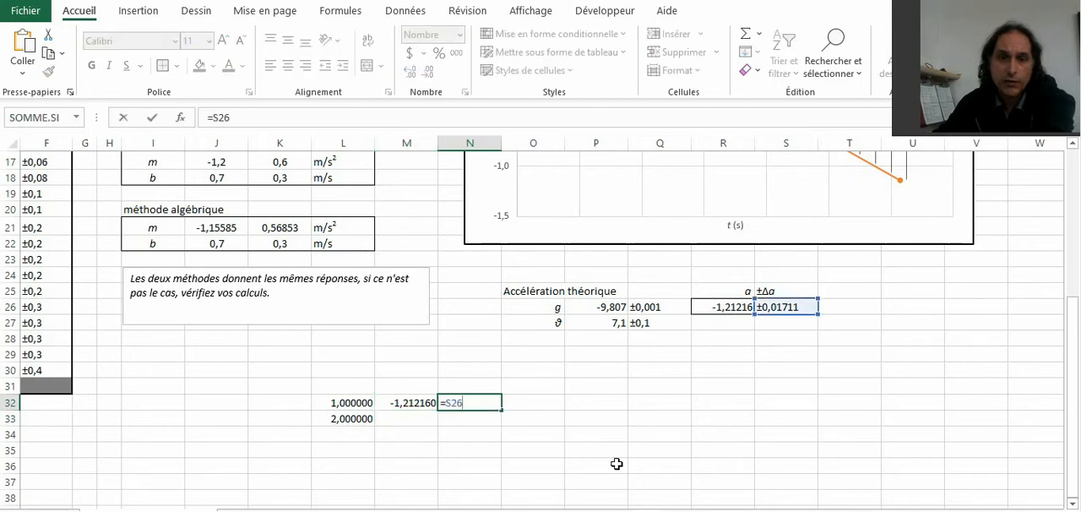
pyautogui.press('Return')
# Step: Link M33 to the algebraic-method slope with =J21 and fill the formula across to N33 for its uncertainty
pyautogui.click(411, 417)
pyautogui.write('=')
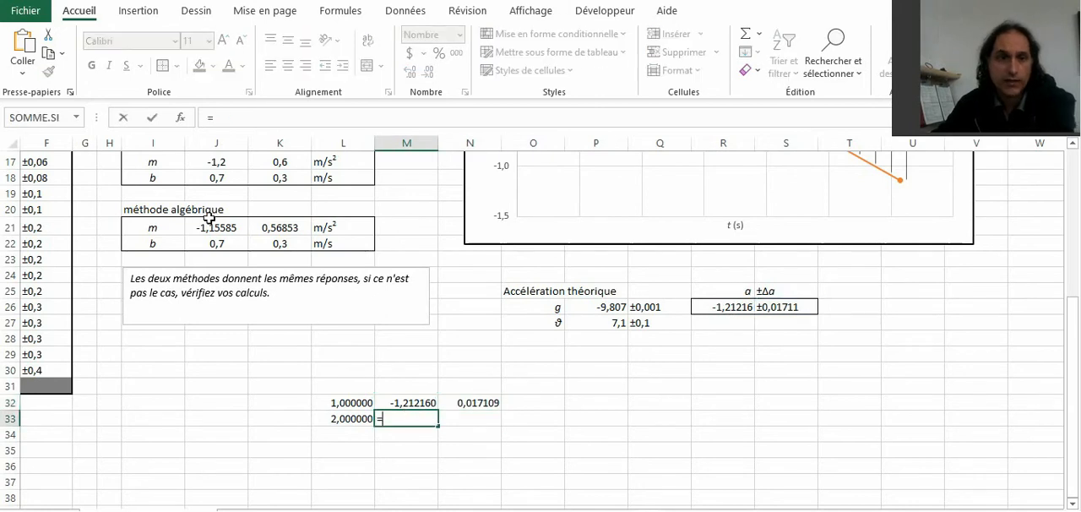
pyautogui.click(211, 226)
pyautogui.press('Return')
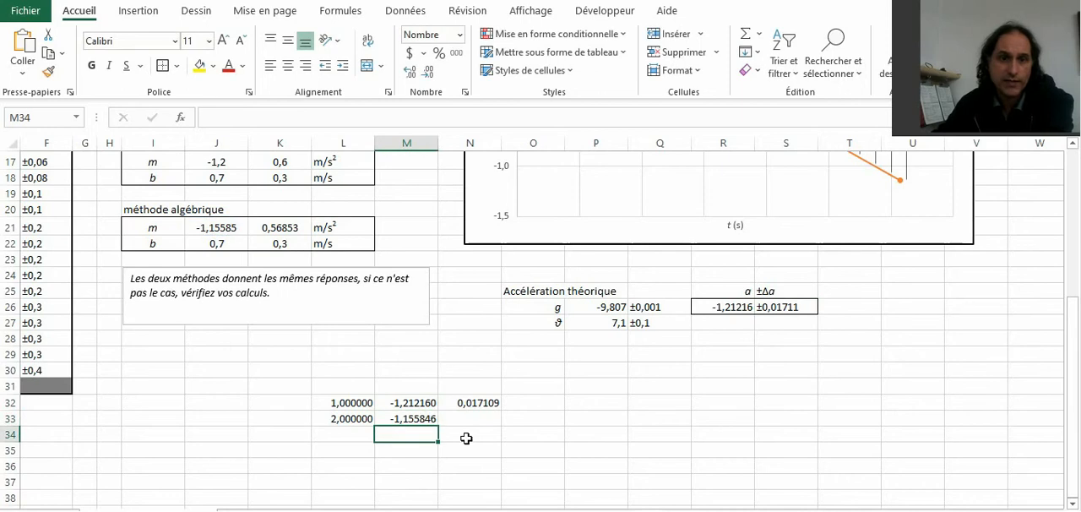
pyautogui.click(422, 417)
pyautogui.moveTo(438, 426); pyautogui.dragTo(473, 425)
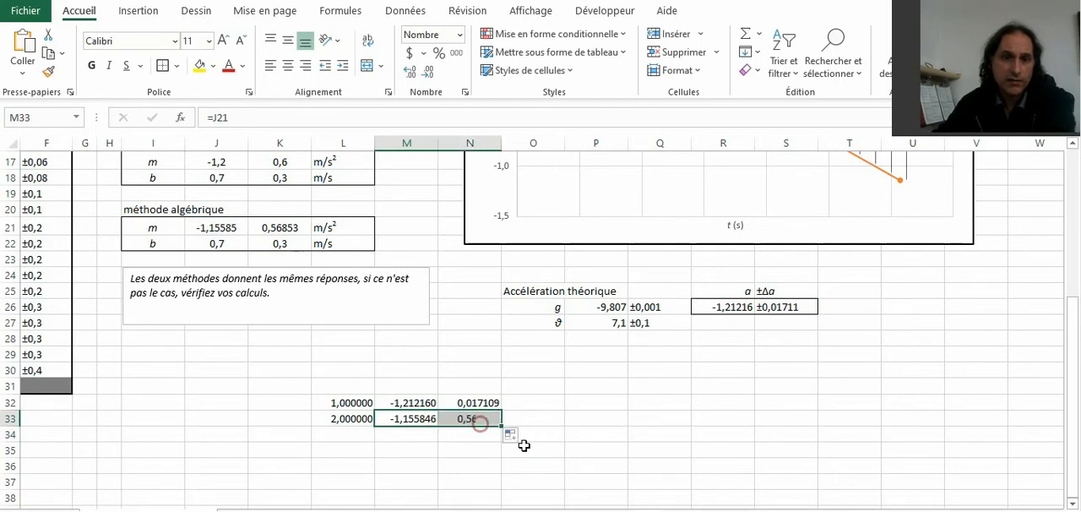
pyautogui.click(518, 448)
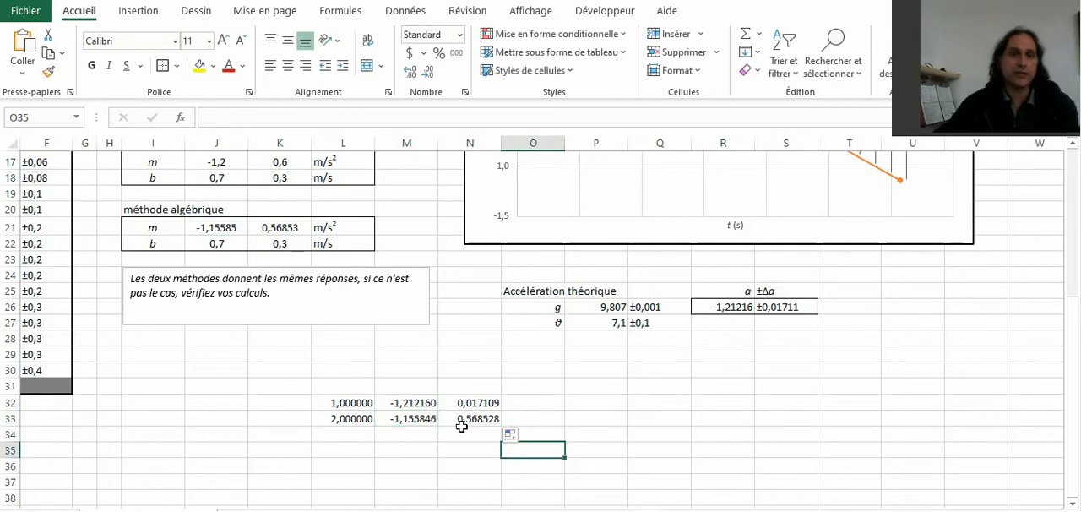
# Step: Label the uncertainty column "inc" in cell N31, above the two uncertainty values
pyautogui.click(791, 311)
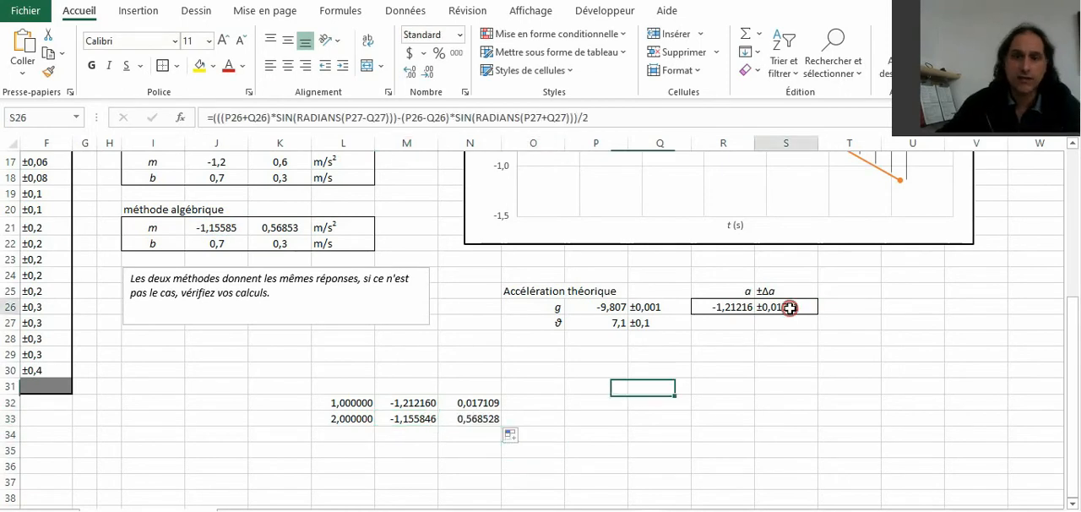
pyautogui.doubleClick(468, 386)
pyautogui.write('inc')
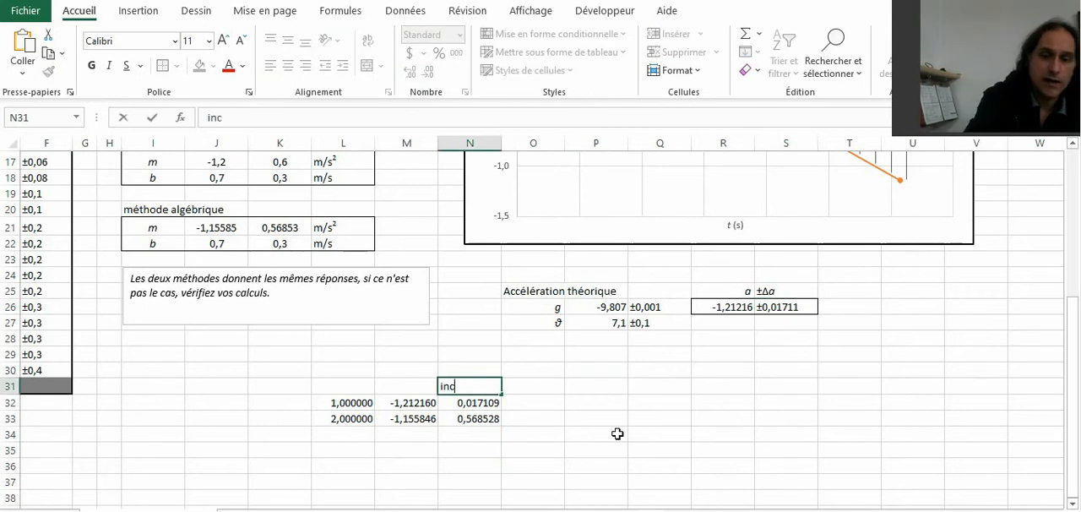
pyautogui.press('Return')
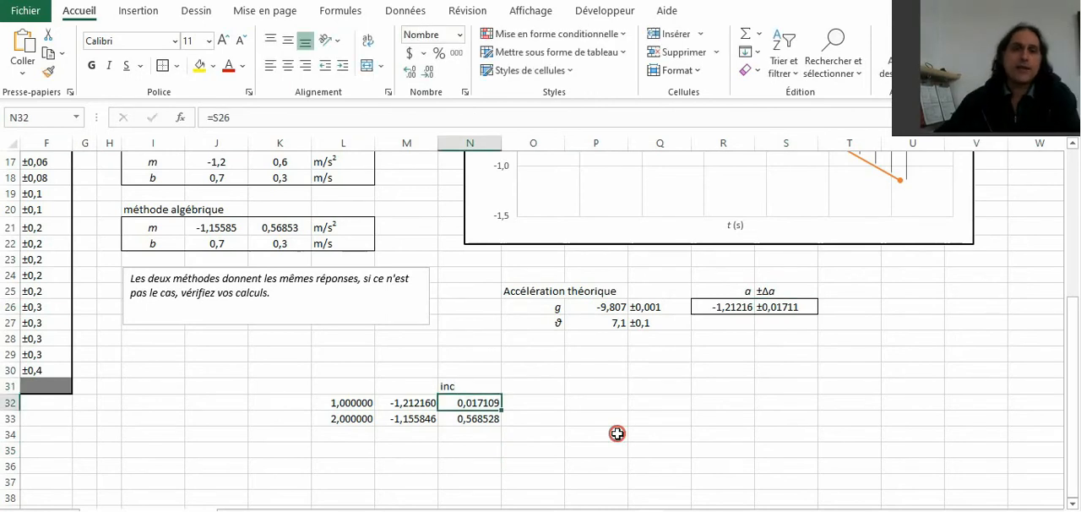
# Step: Insert an empty scatter chart near the comparison values, starting from the blank cell P34
pyautogui.click(614, 431)
pyautogui.scroll(-2, 583, 414)
pyautogui.scroll(-3, 384, 433)
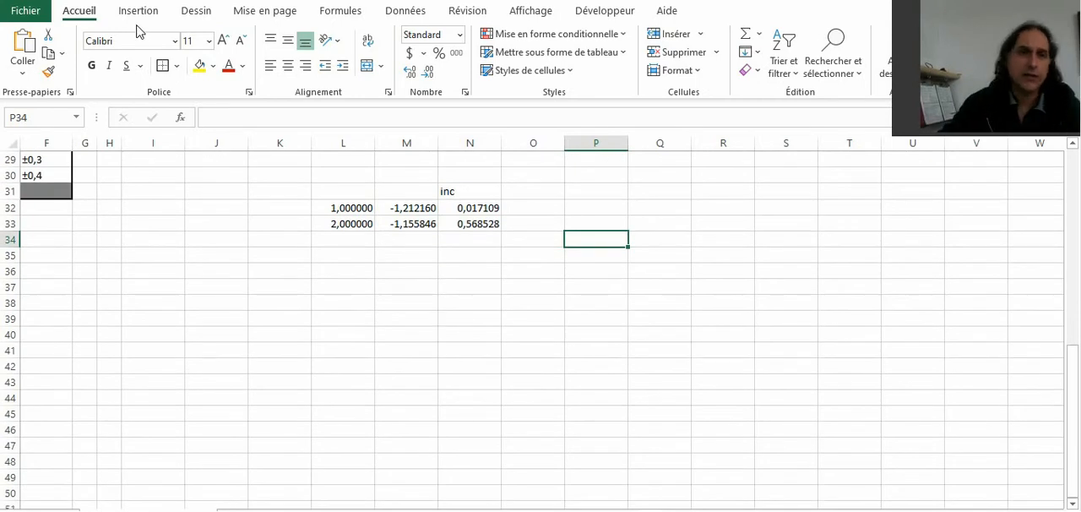
pyautogui.click(138, 11)
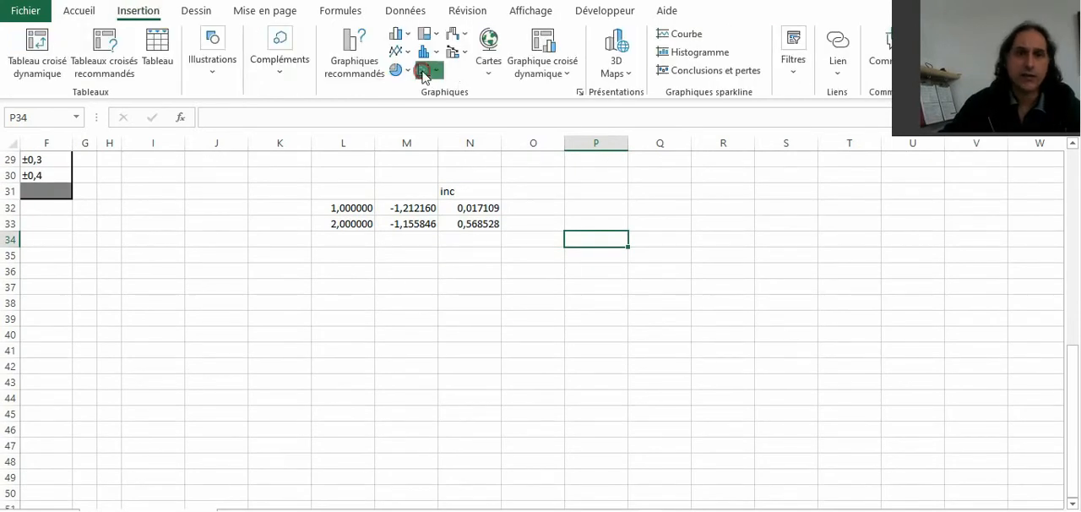
pyautogui.click(427, 69)
pyautogui.click(437, 169)
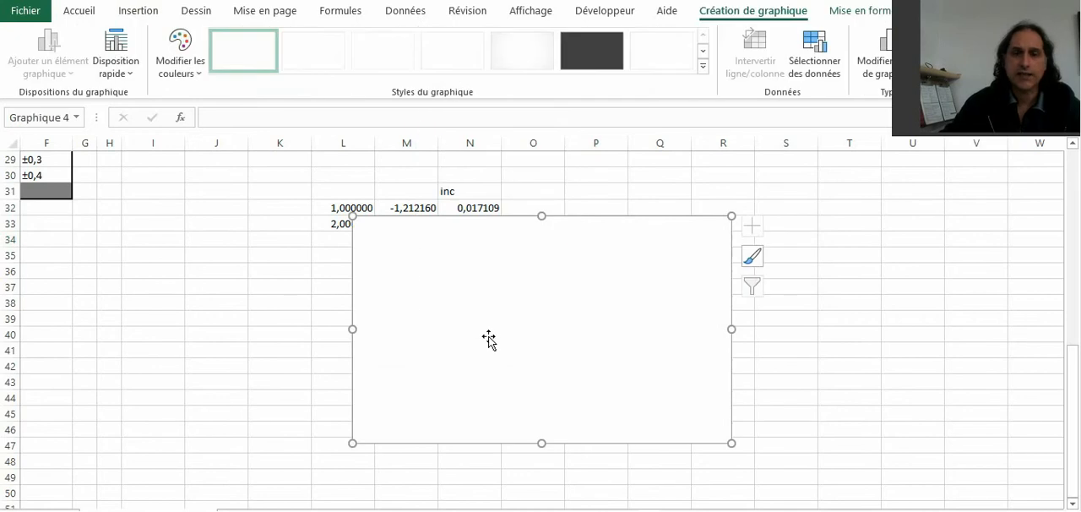
# Step: Move the empty chart beside the comparison table, clear of its values, and open the chart's data source selection
pyautogui.moveTo(481, 268); pyautogui.dragTo(677, 238)
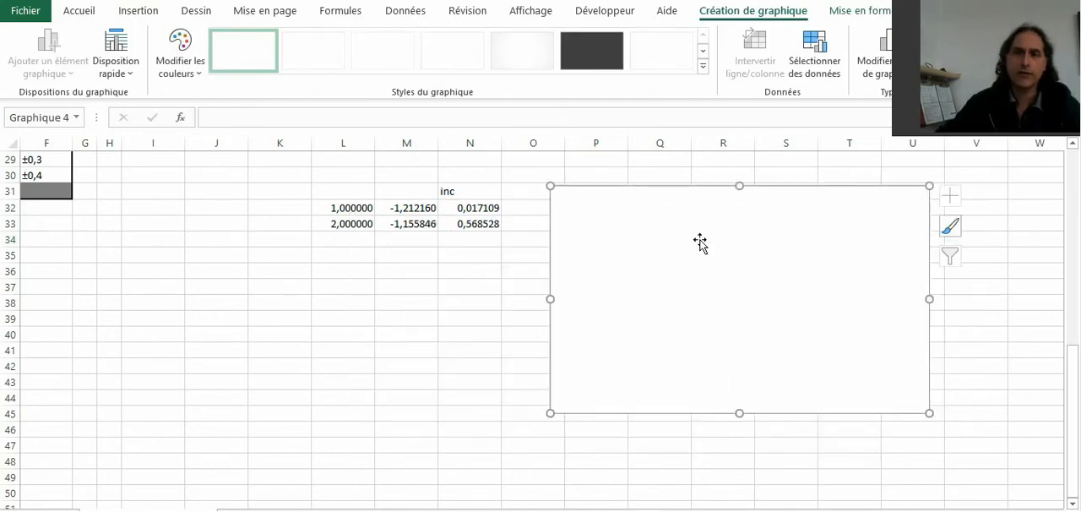
pyautogui.rightClick(701, 244)
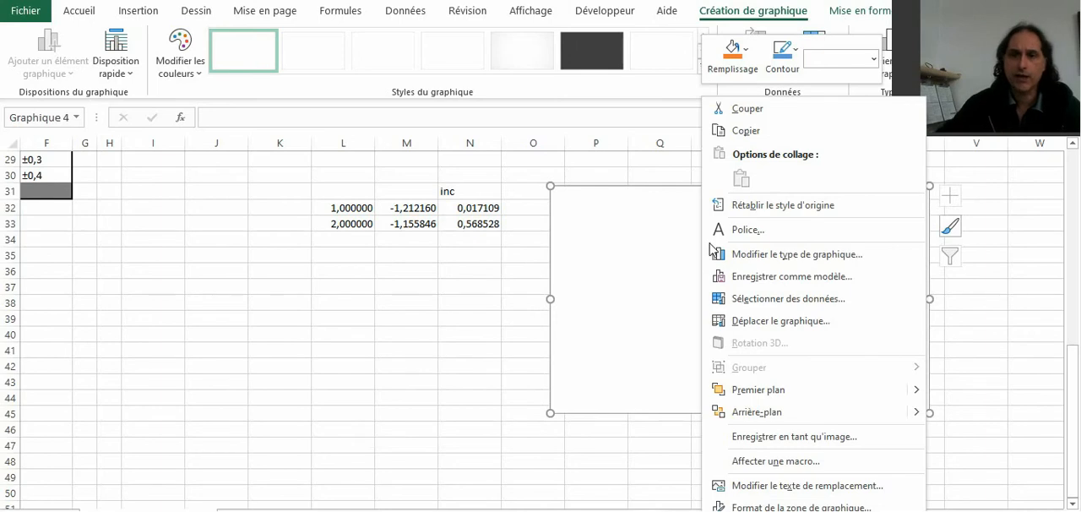
pyautogui.click(832, 299)
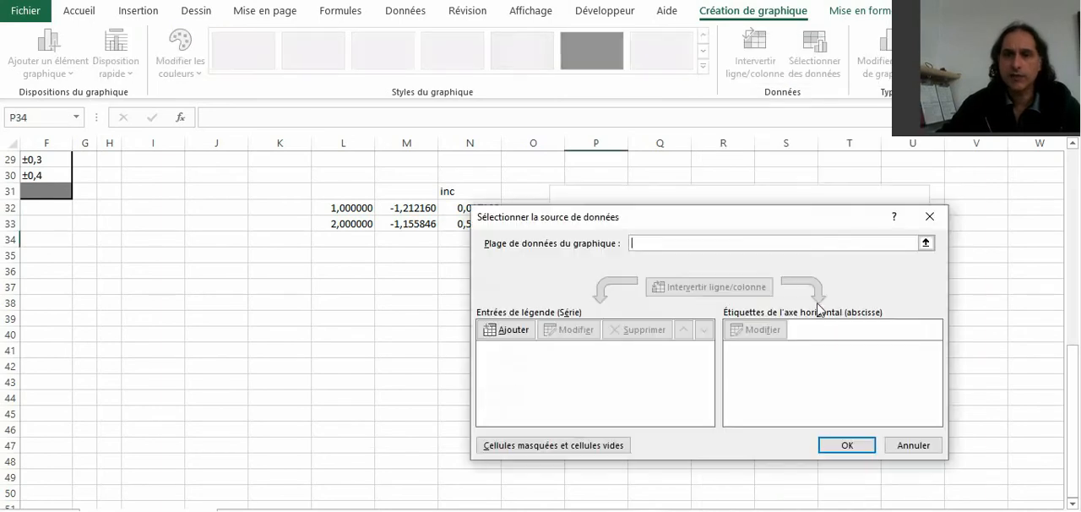
pyautogui.click(507, 330)
pyautogui.click(747, 396)
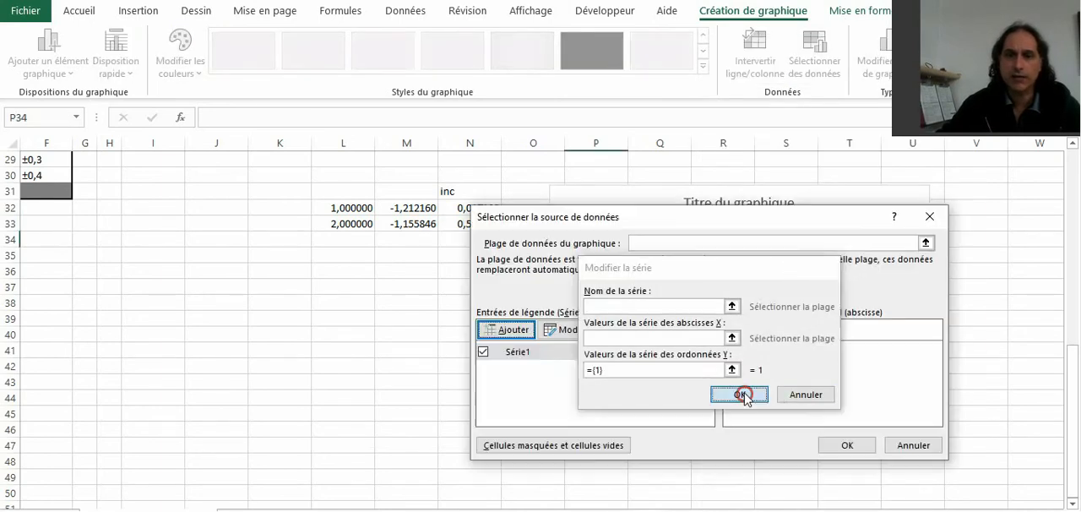
pyautogui.click(640, 332)
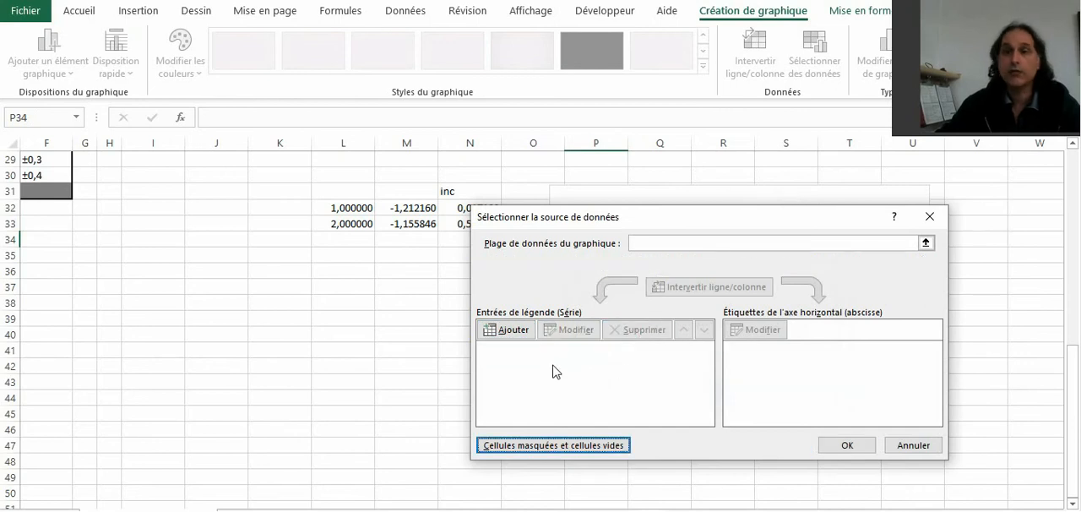
# Step: Add a data series to the chart with the acceleration values in M32:M33 as its X values
pyautogui.click(511, 334)
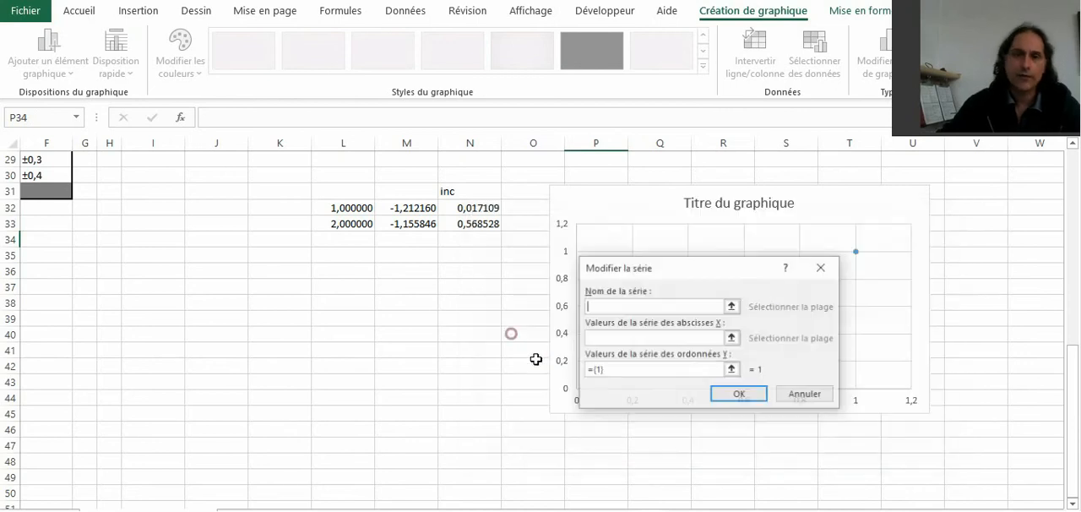
pyautogui.click(734, 338)
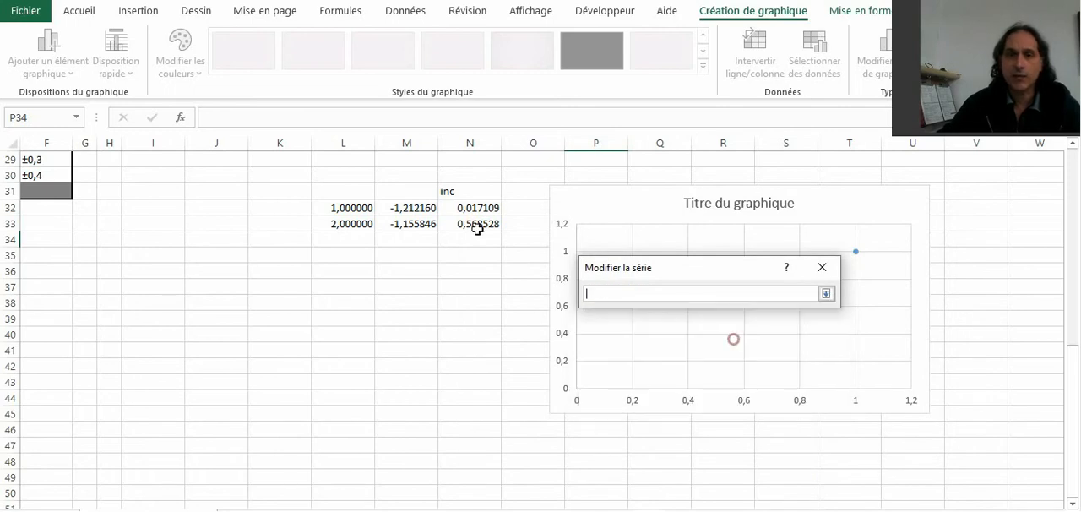
pyautogui.moveTo(411, 208); pyautogui.dragTo(408, 219)
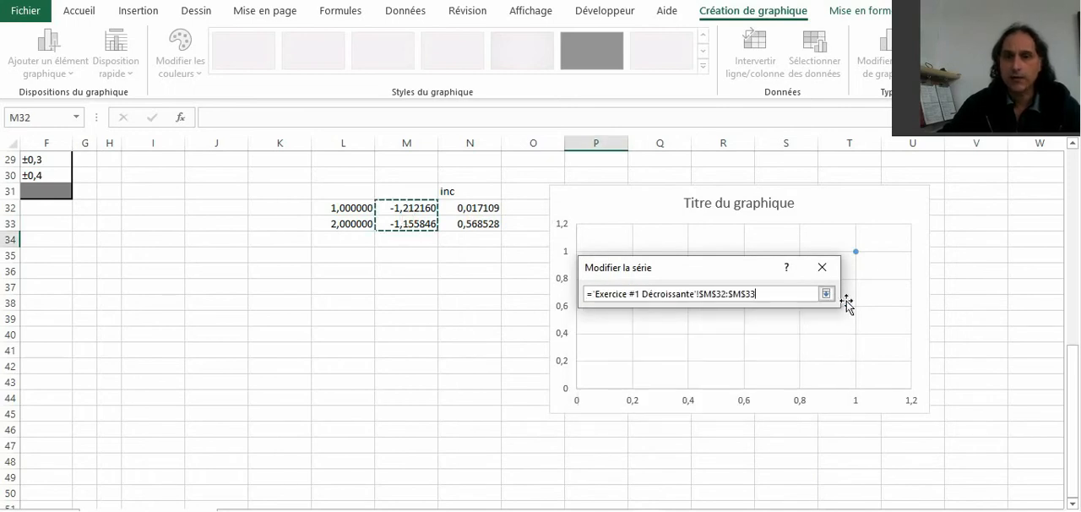
pyautogui.click(826, 293)
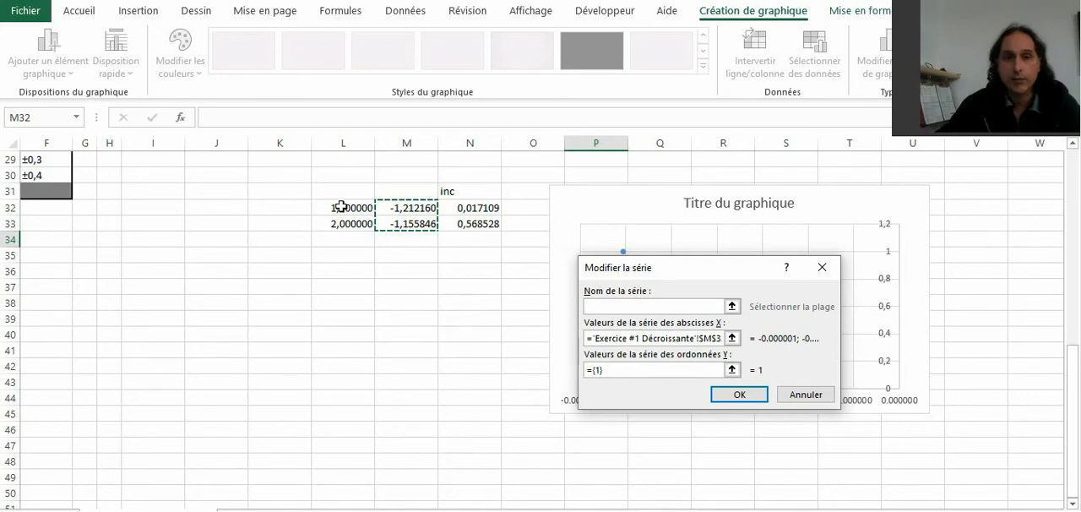
pyautogui.moveTo(340, 207); pyautogui.dragTo(338, 224)
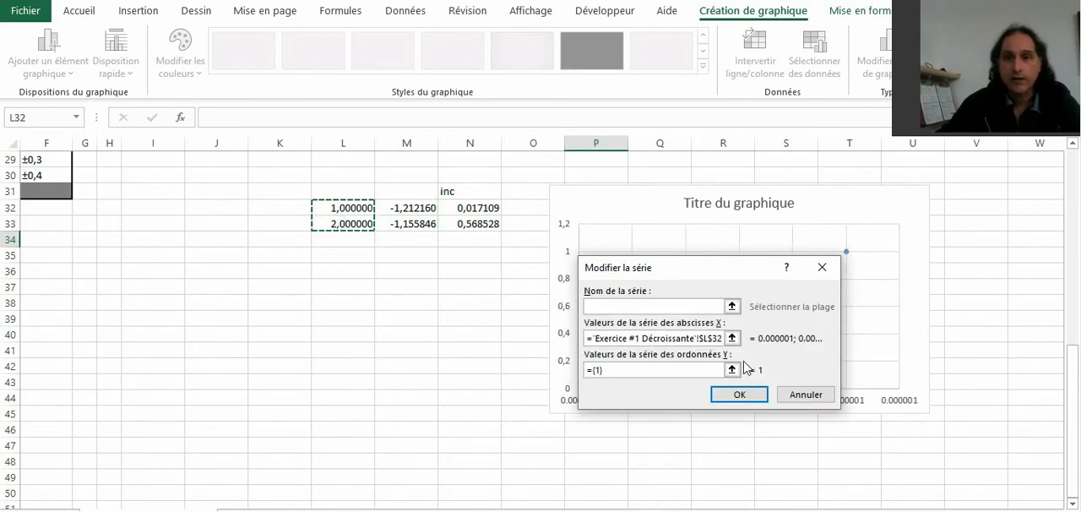
pyautogui.moveTo(413, 208); pyautogui.dragTo(411, 223)
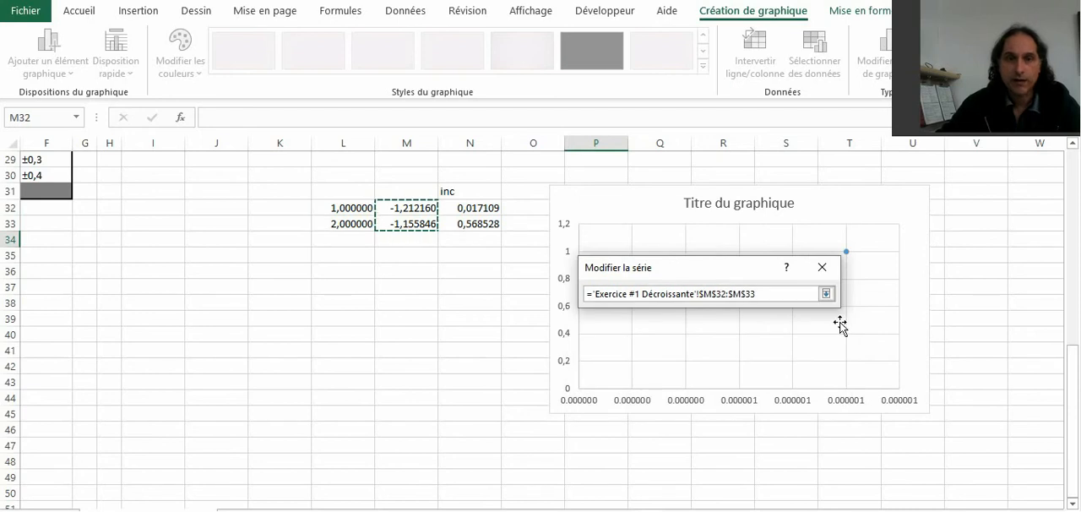
pyautogui.click(826, 293)
# Step: Set the series' Y values to the index numbers in L32:L33
pyautogui.click(732, 371)
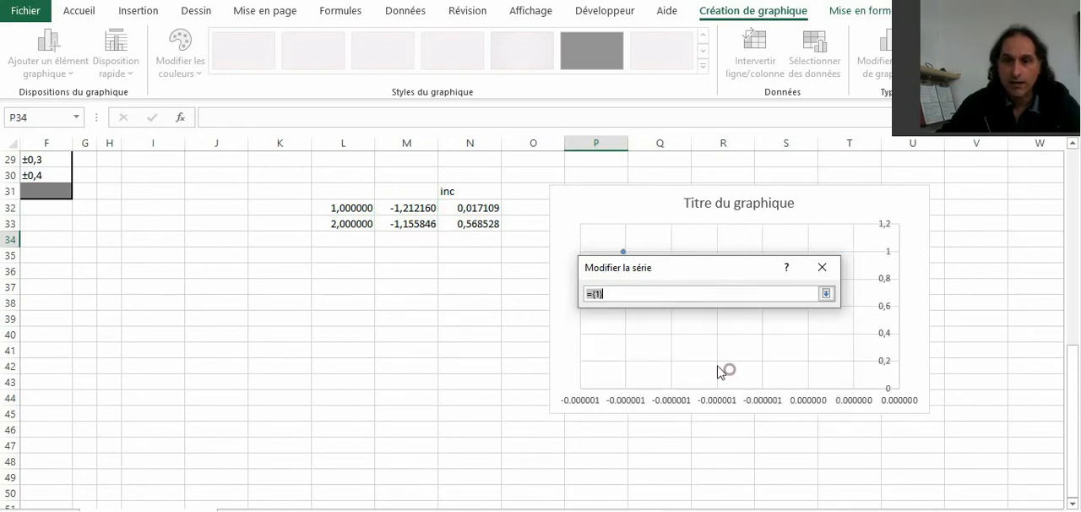
pyautogui.moveTo(343, 209); pyautogui.dragTo(345, 222)
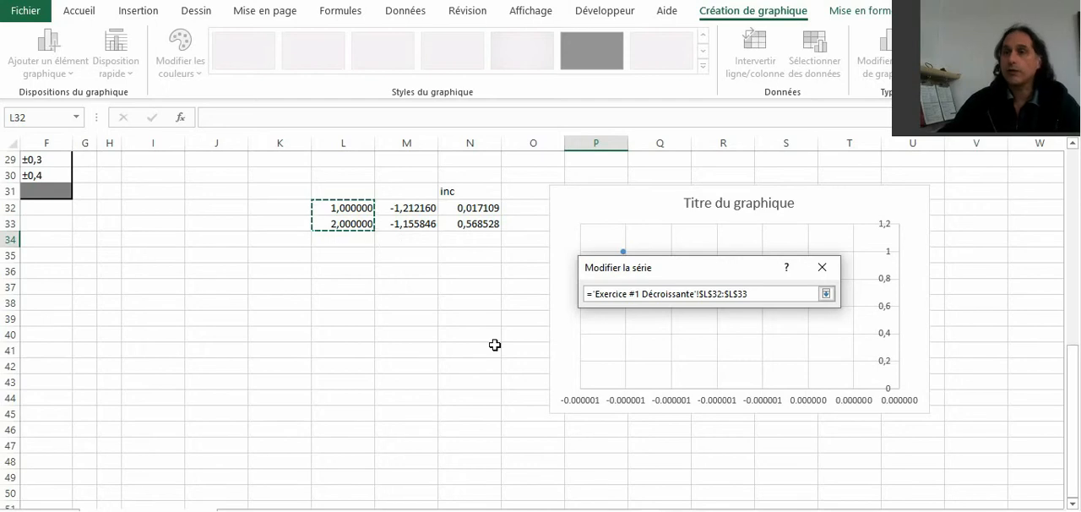
pyautogui.press('Return')
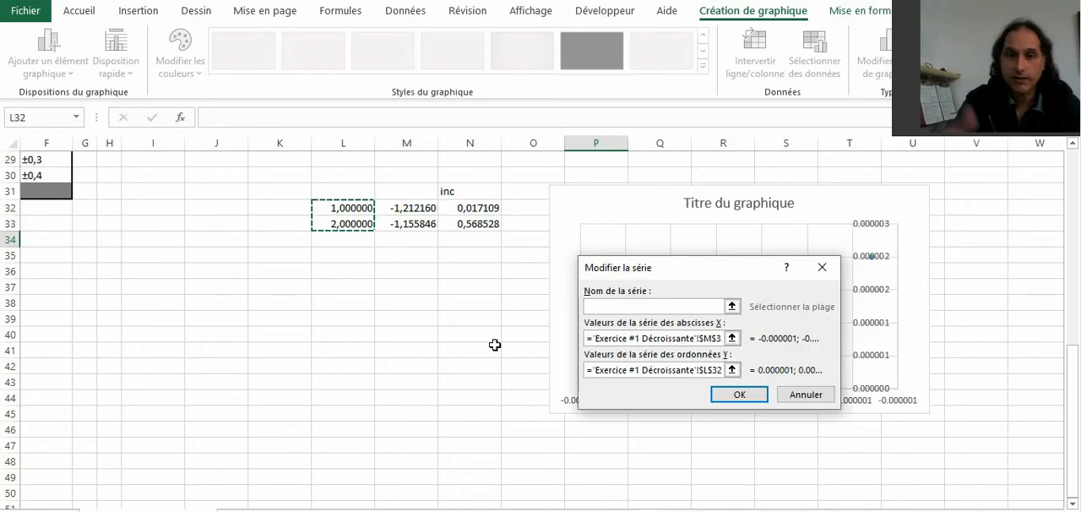
# Step: Replace the series' Y values with the constant array ={1,2} and apply the chart's data selection
pyautogui.moveTo(709, 267); pyautogui.dragTo(344, 302)
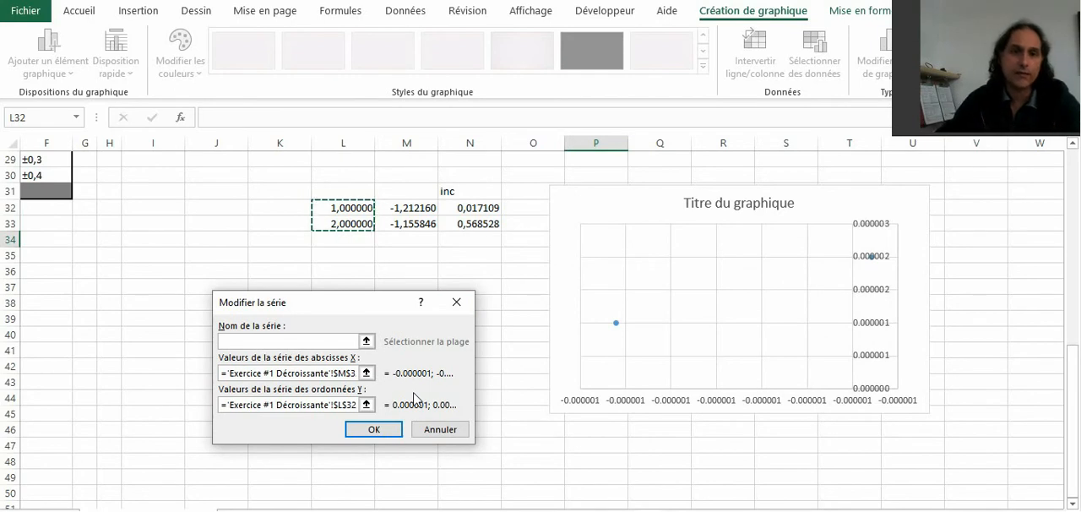
pyautogui.click(366, 404)
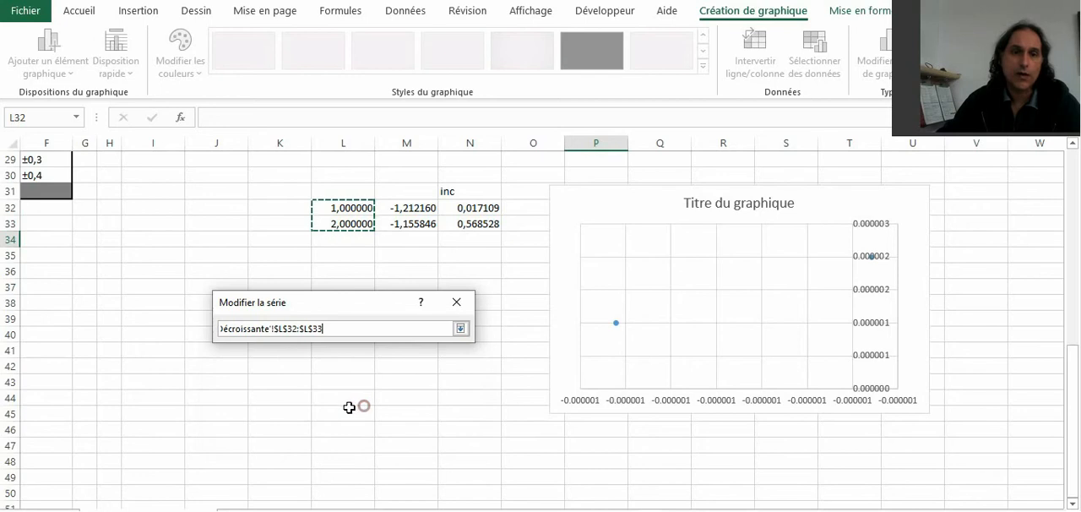
pyautogui.tripleClick(336, 324)
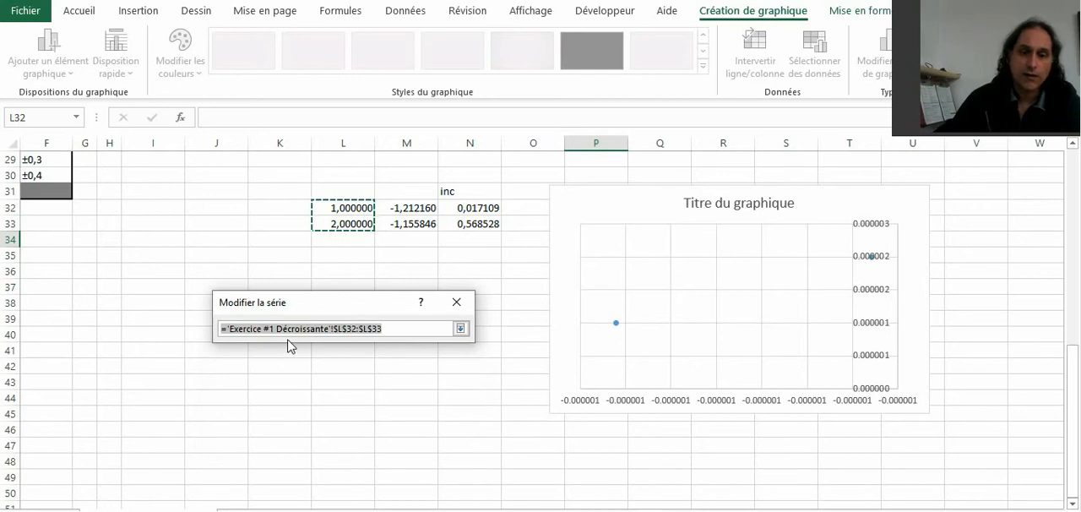
pyautogui.write('={1,2')
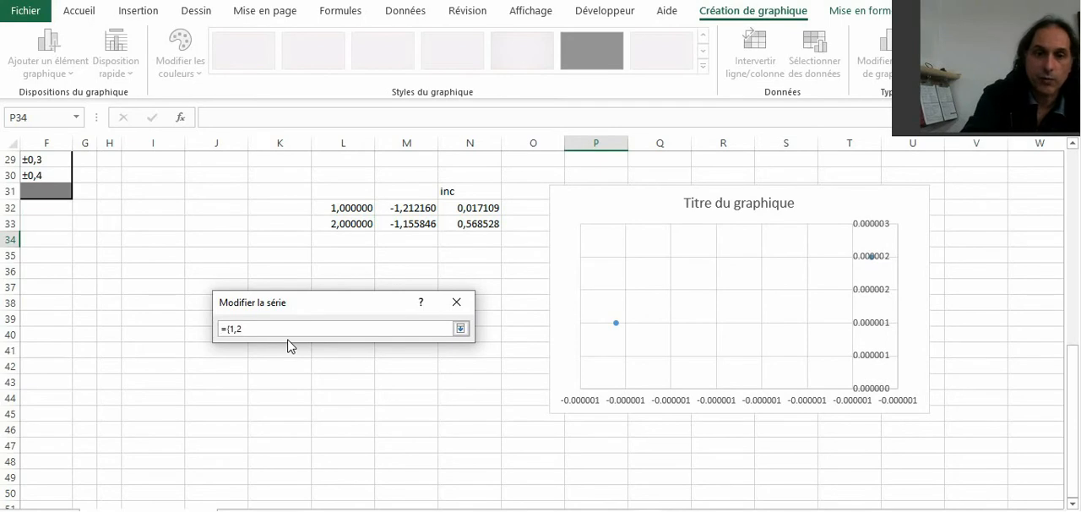
pyautogui.press('Return')
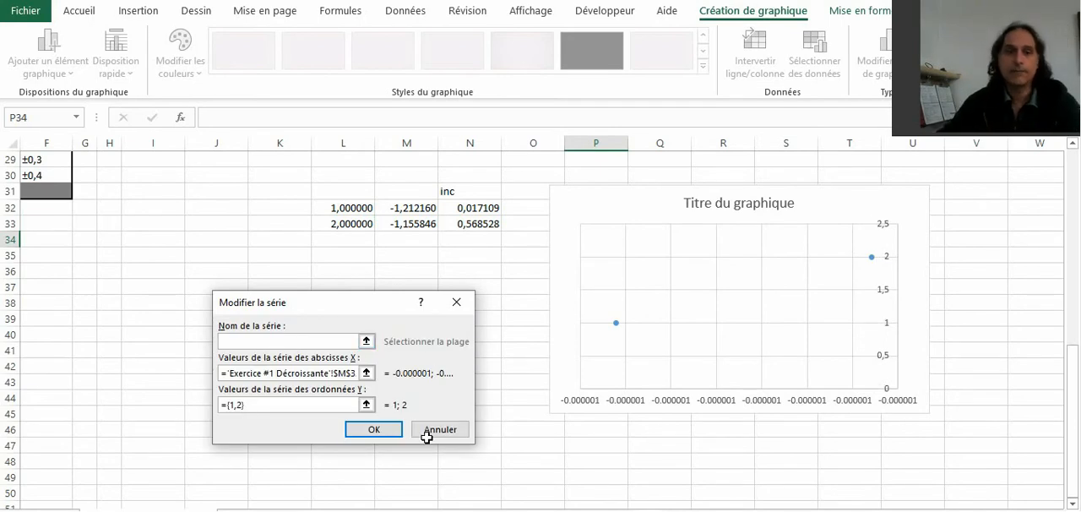
pyautogui.click(372, 430)
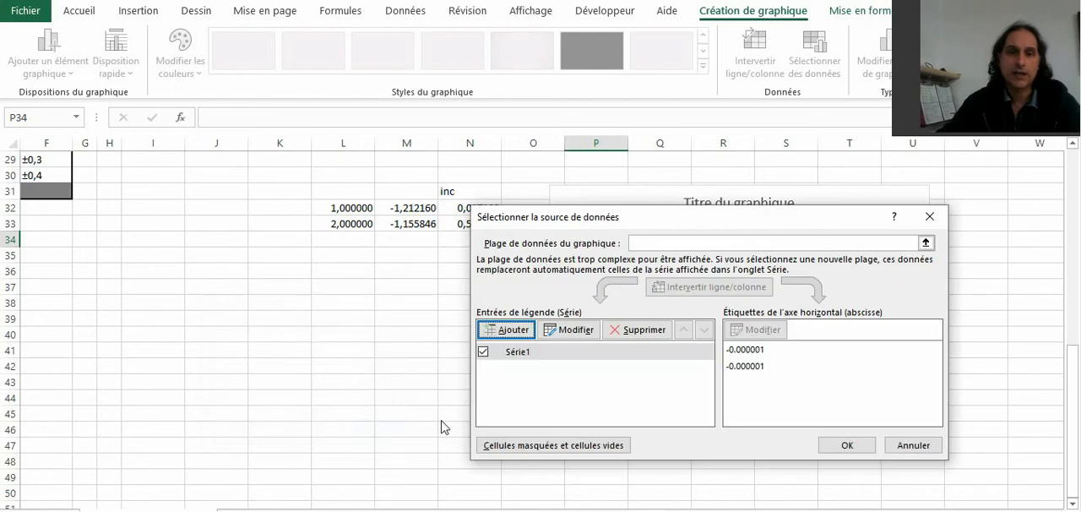
pyautogui.click(866, 448)
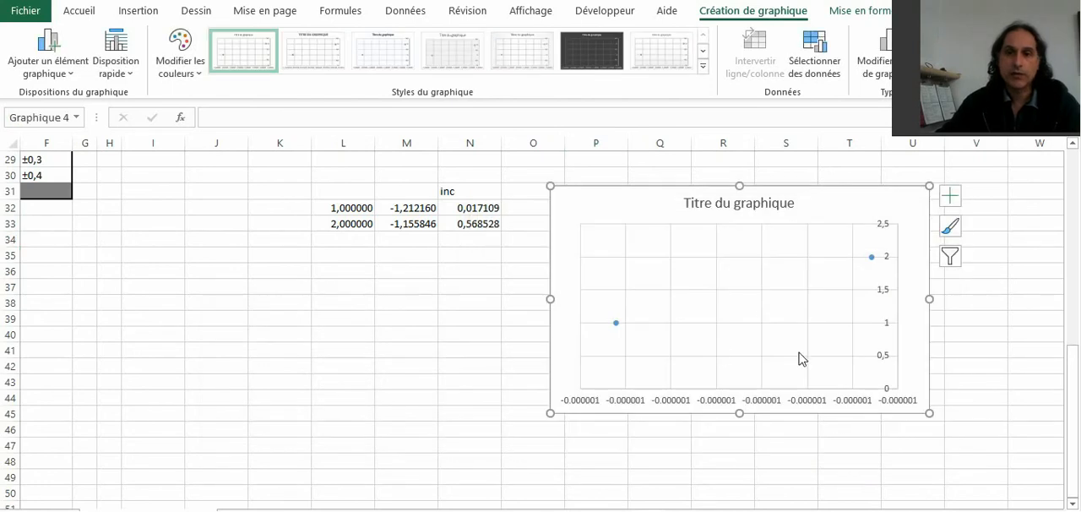
# Step: Format the index values in L32:L33 with the Nombre format, showing two decimals
pyautogui.click(370, 212)
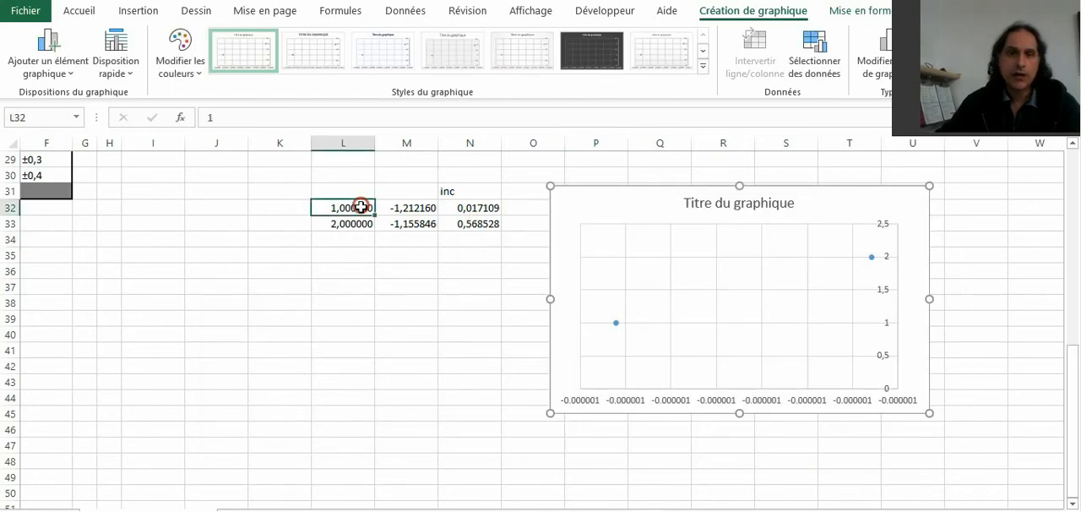
pyautogui.click(355, 229)
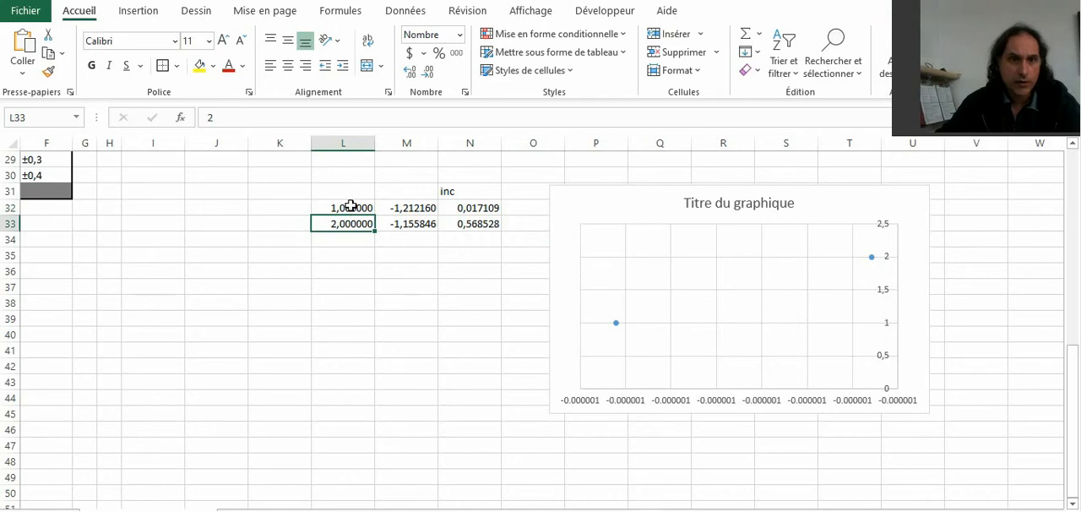
pyautogui.moveTo(350, 206); pyautogui.dragTo(351, 223)
pyautogui.click(459, 34)
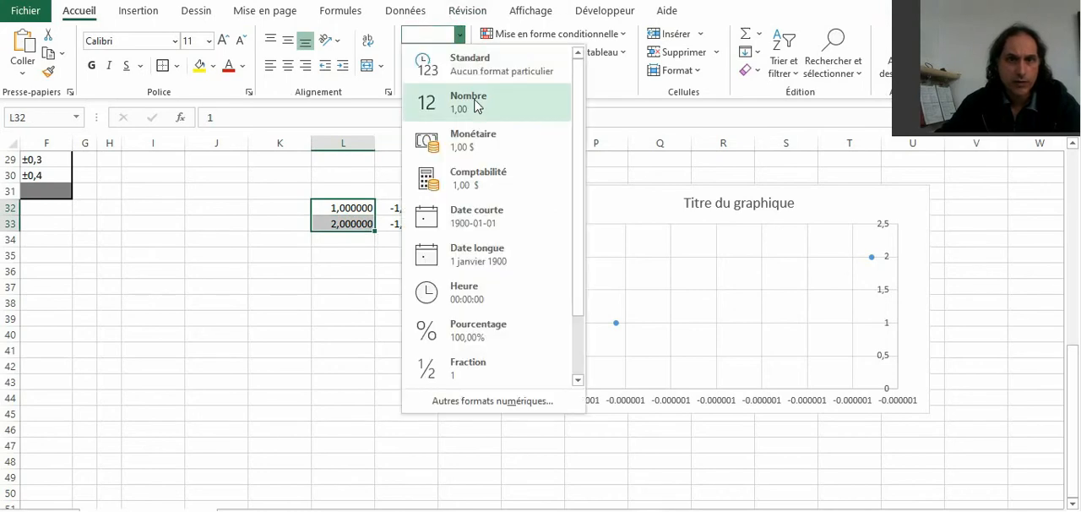
pyautogui.click(475, 105)
pyautogui.click(378, 330)
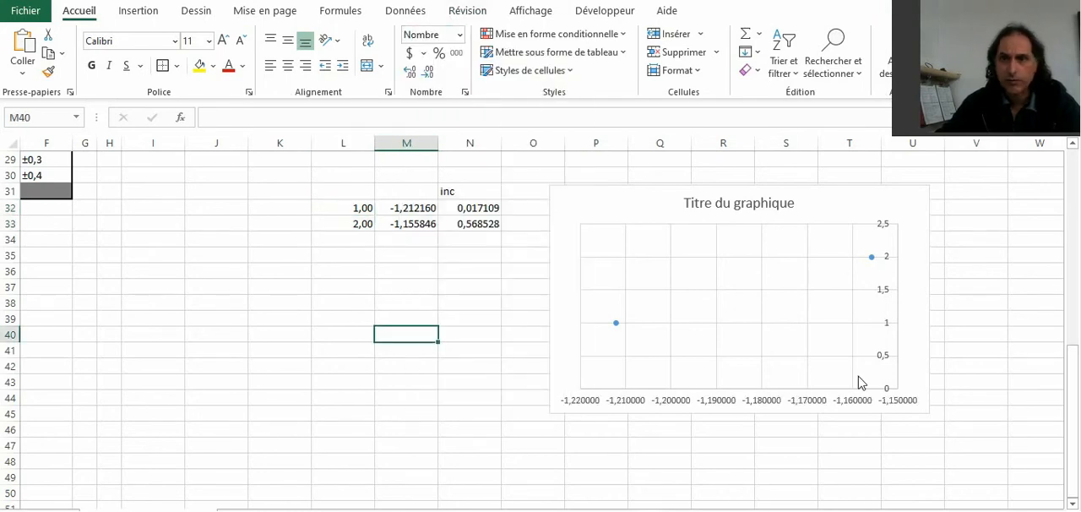
# Step: Delete the chart's vertical axis and add error bars to the data points
pyautogui.click(880, 356)
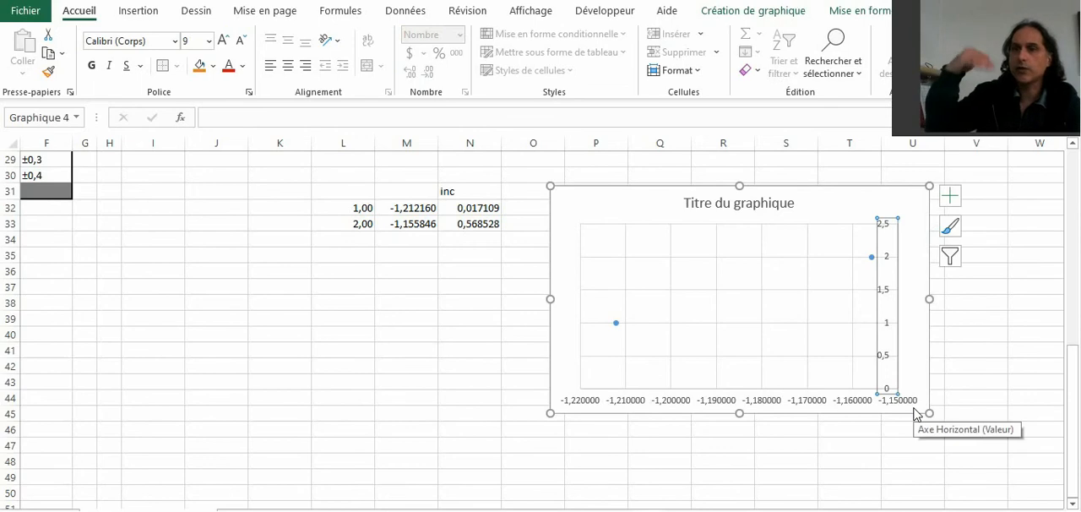
pyautogui.press('Delete')
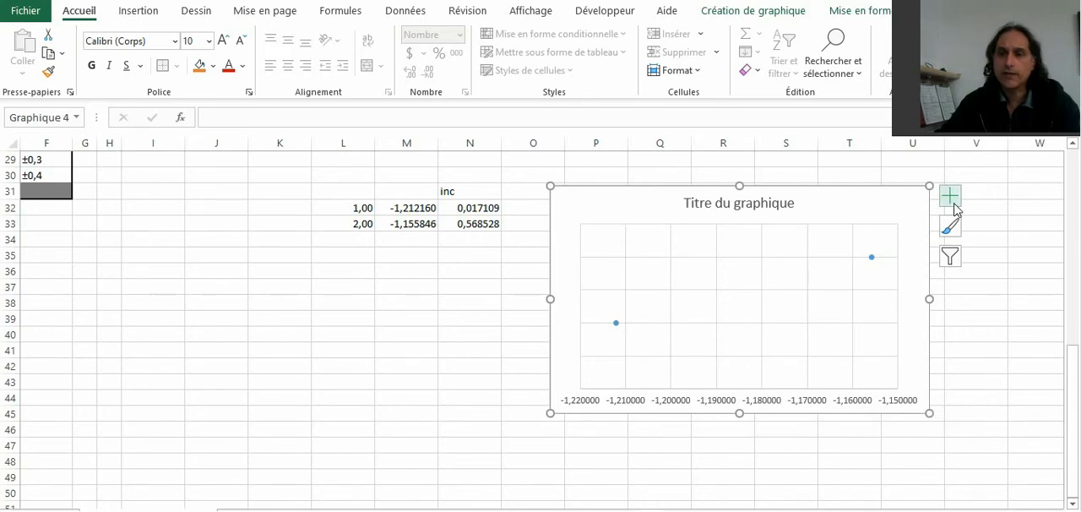
pyautogui.click(950, 198)
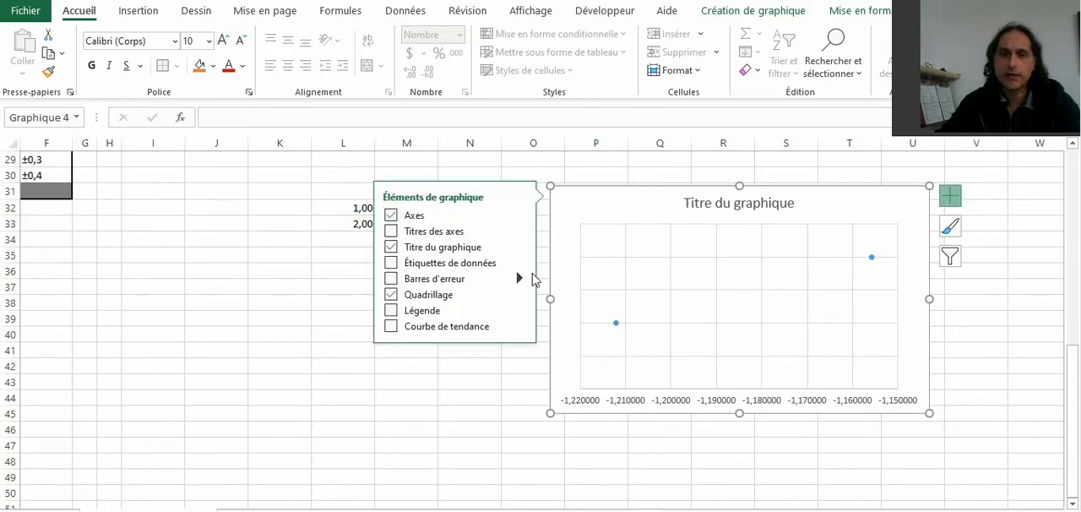
pyautogui.click(392, 279)
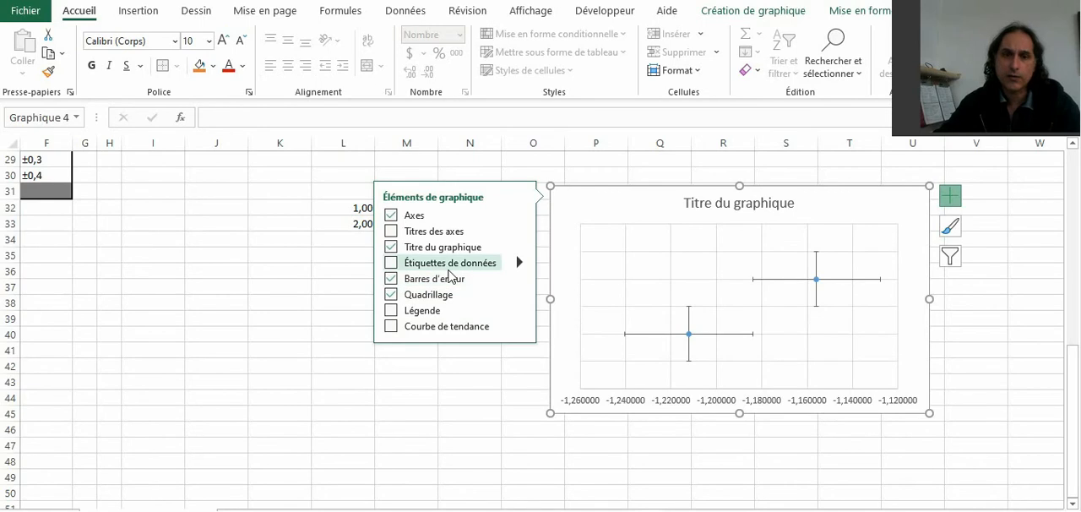
pyautogui.click(957, 195)
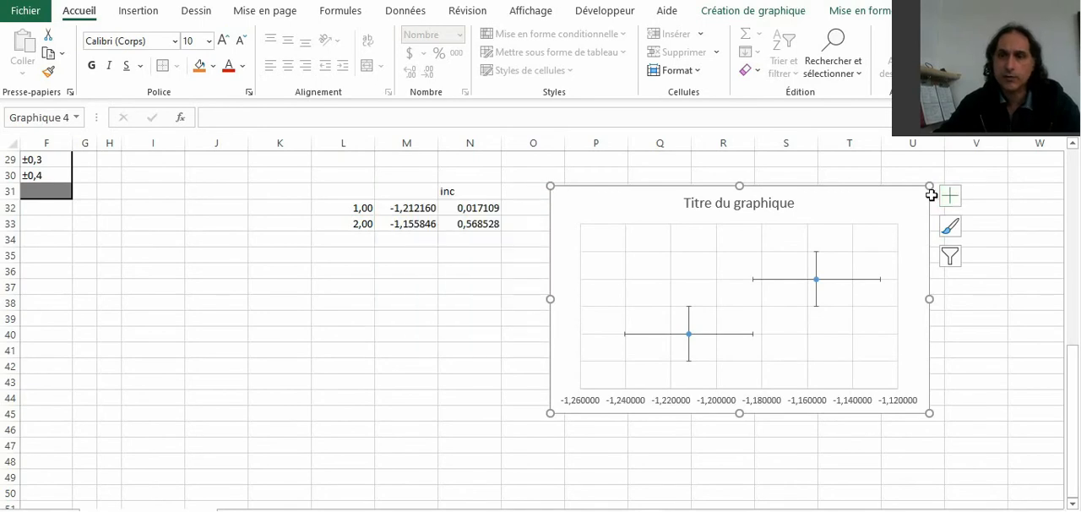
# Step: Delete the vertical error bars and set the horizontal error bars' end style to Sans empattement
pyautogui.click(817, 302)
pyautogui.press('Delete')
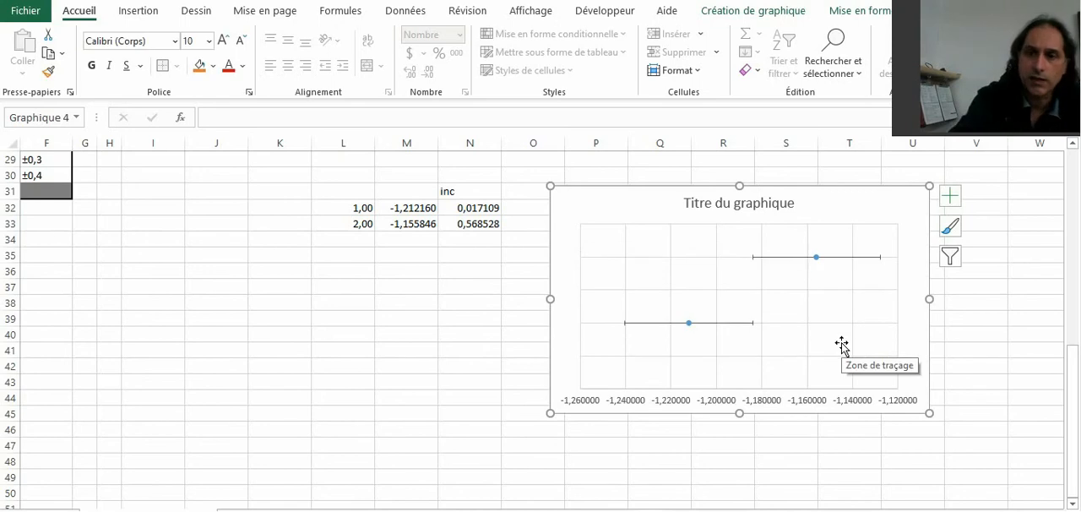
pyautogui.doubleClick(851, 258)
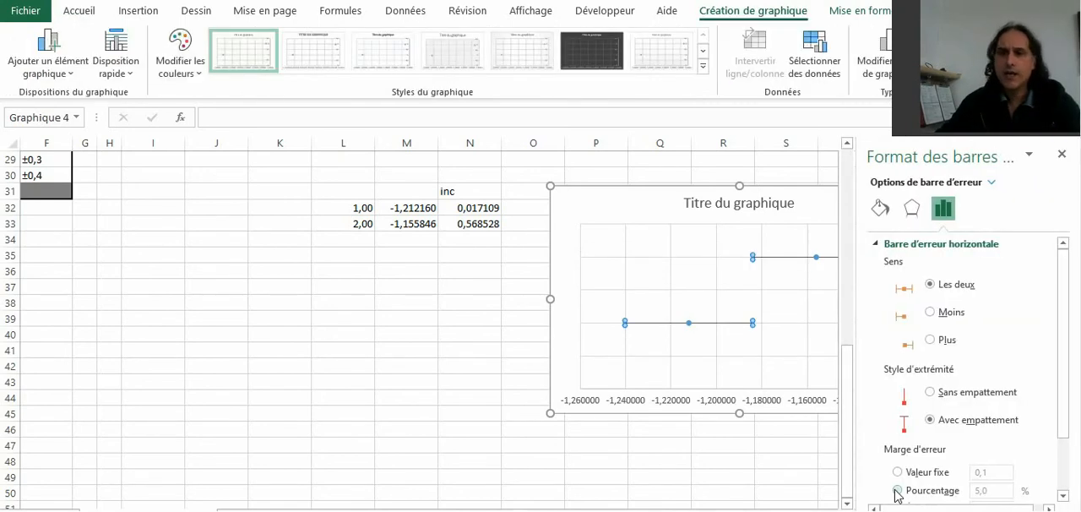
pyautogui.click(929, 393)
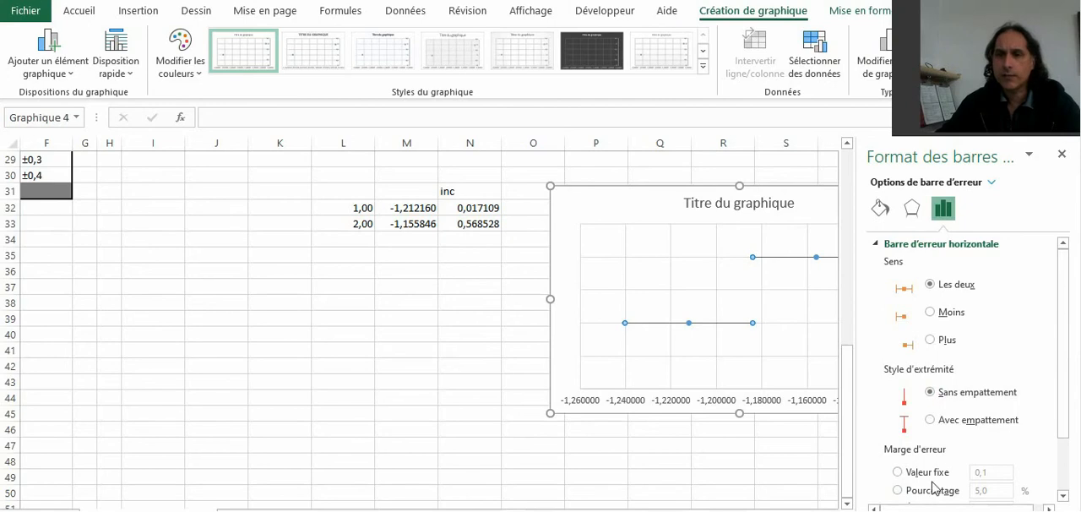
# Step: Move the chart just below the data in L32:N33 so that these cells are uncovered
pyautogui.moveTo(640, 190); pyautogui.dragTo(340, 174)
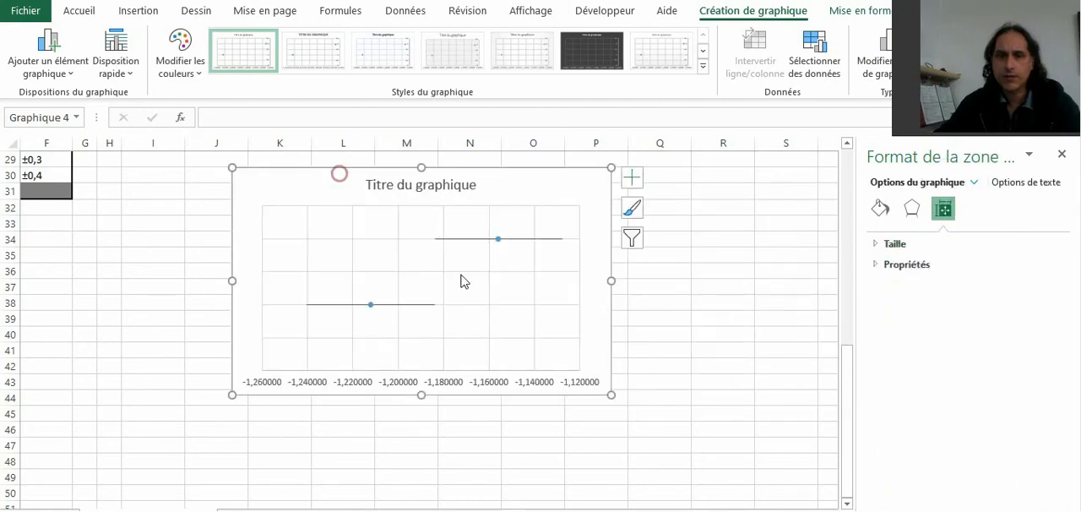
pyautogui.click(536, 239)
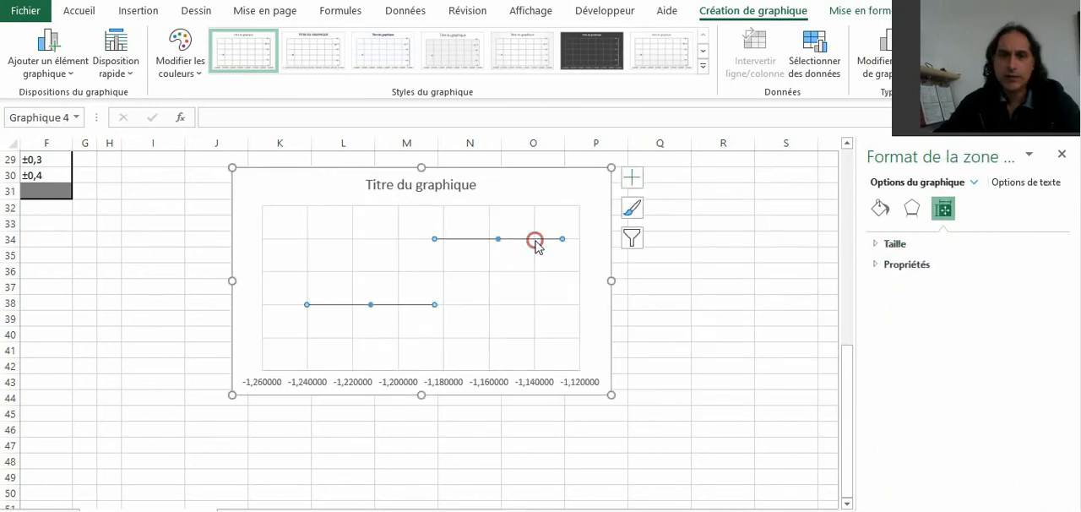
pyautogui.moveTo(1064, 369); pyautogui.dragTo(1065, 419)
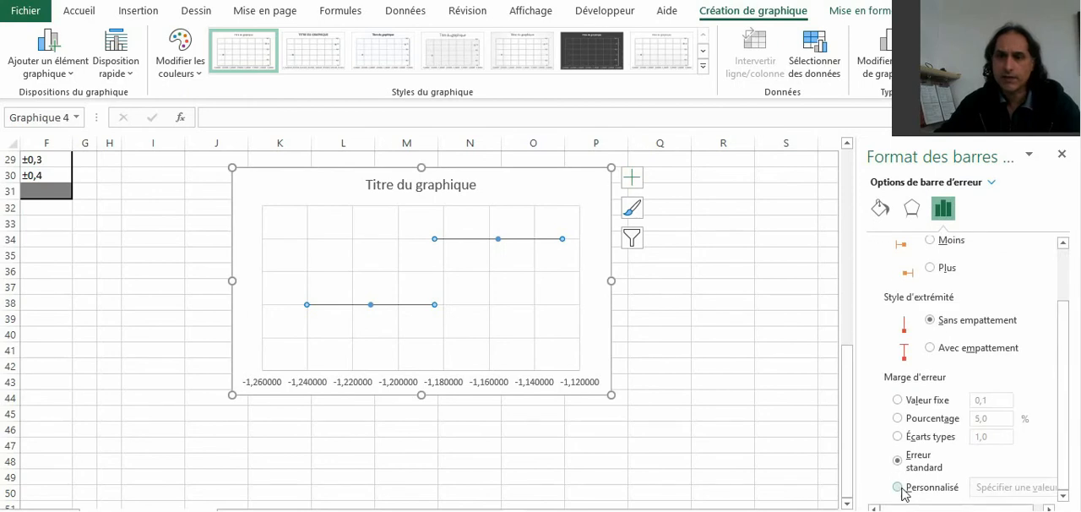
pyautogui.moveTo(517, 172); pyautogui.dragTo(480, 253)
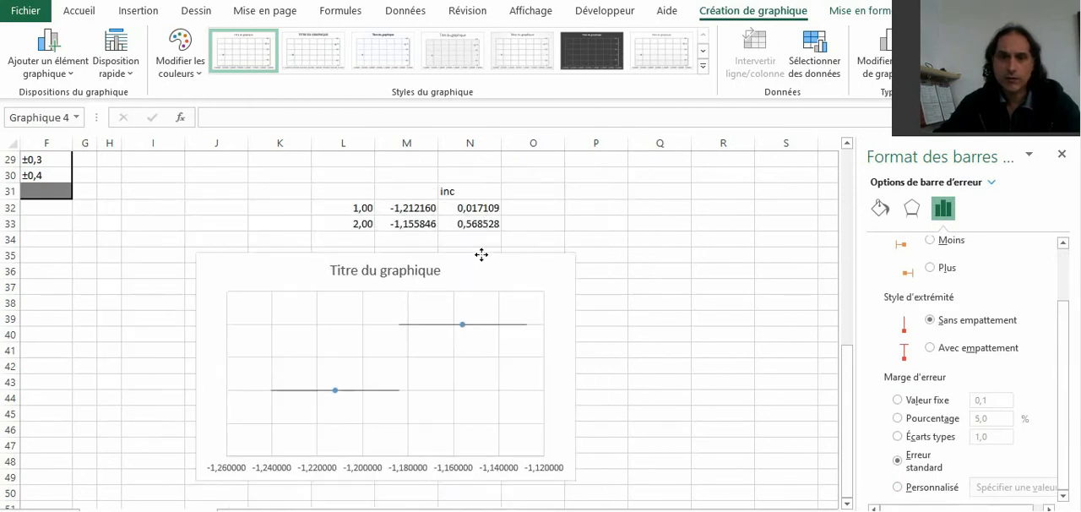
# Step: Set the horizontal error bars' margin to Personnalisé, using N32:N33 for both the positive and negative error values
pyautogui.click(527, 325)
pyautogui.moveTo(1065, 397); pyautogui.dragTo(1064, 448)
pyautogui.click(897, 490)
pyautogui.click(996, 487)
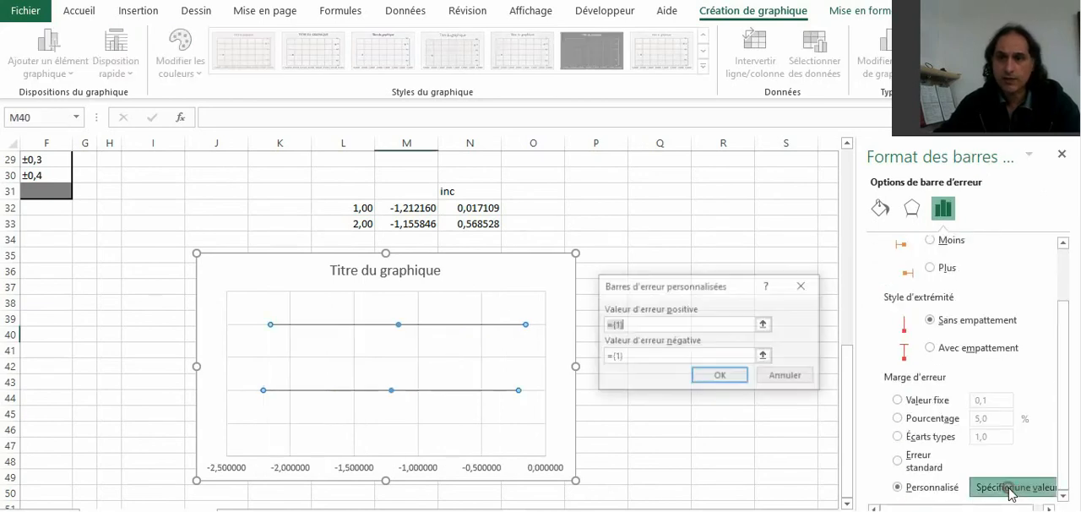
pyautogui.click(765, 324)
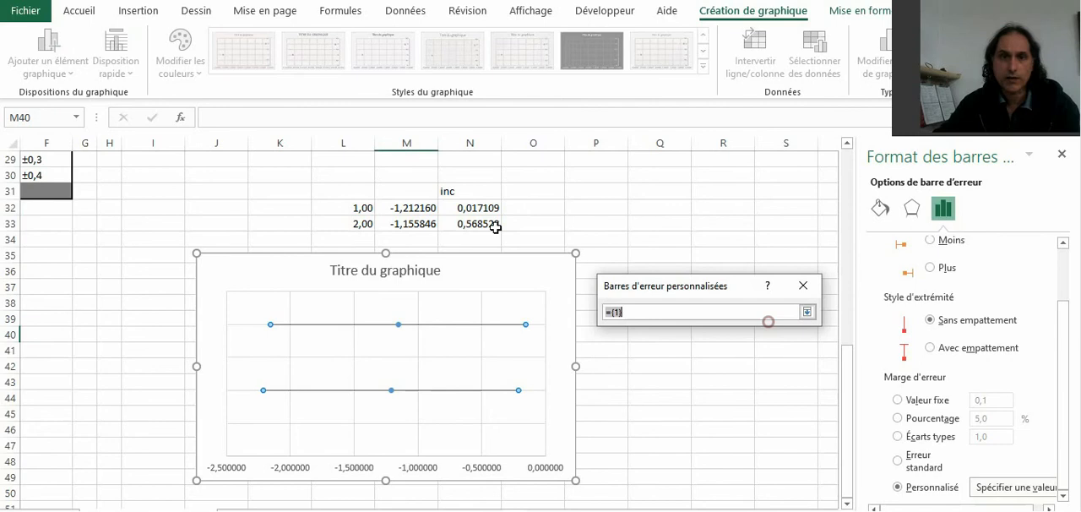
pyautogui.moveTo(482, 209); pyautogui.dragTo(473, 222)
pyautogui.click(808, 312)
pyautogui.click(764, 355)
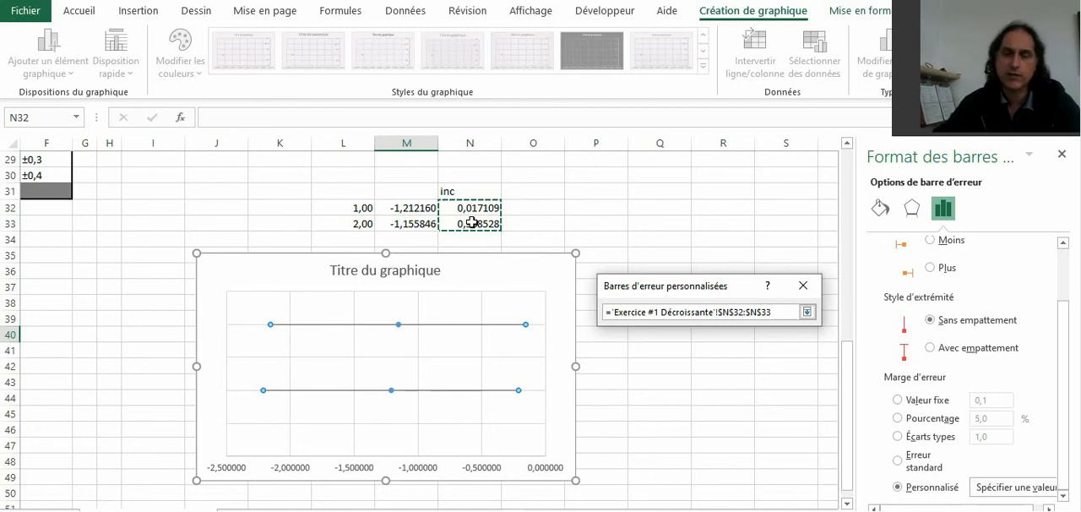
pyautogui.click(808, 311)
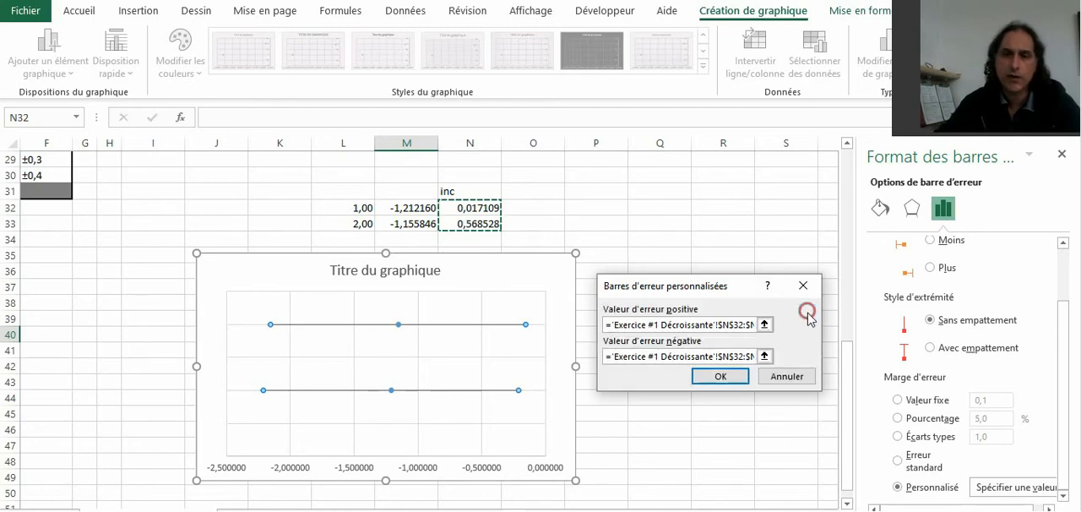
pyautogui.click(731, 376)
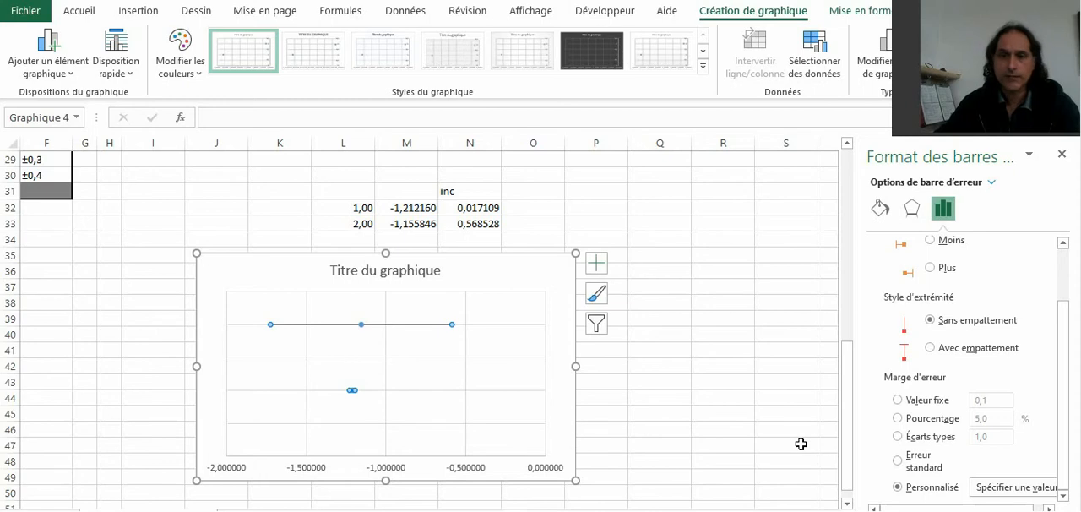
# Step: Switch the data series' markers to Prédéfini and reduce their size so the short error bar is distinguishable
pyautogui.click(436, 382)
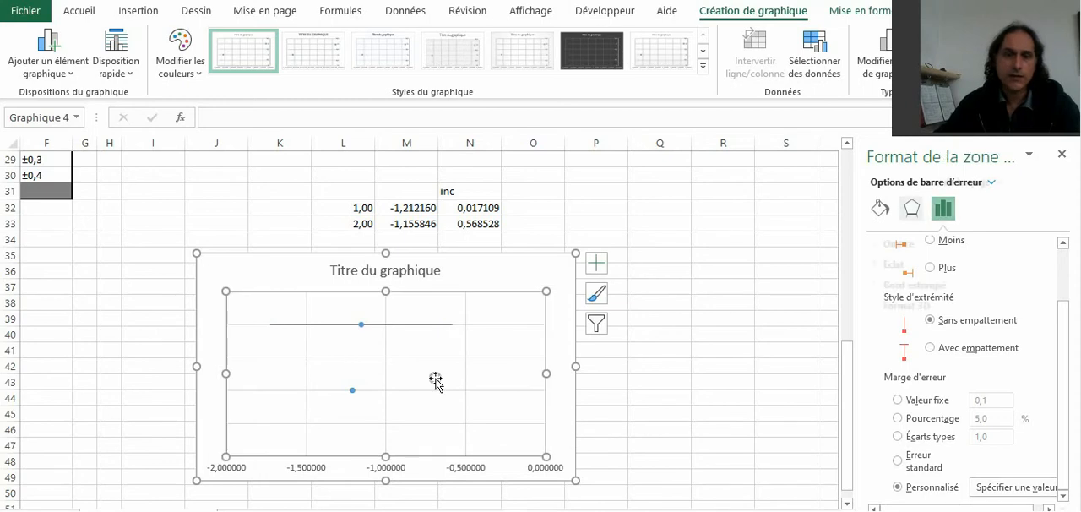
pyautogui.click(352, 392)
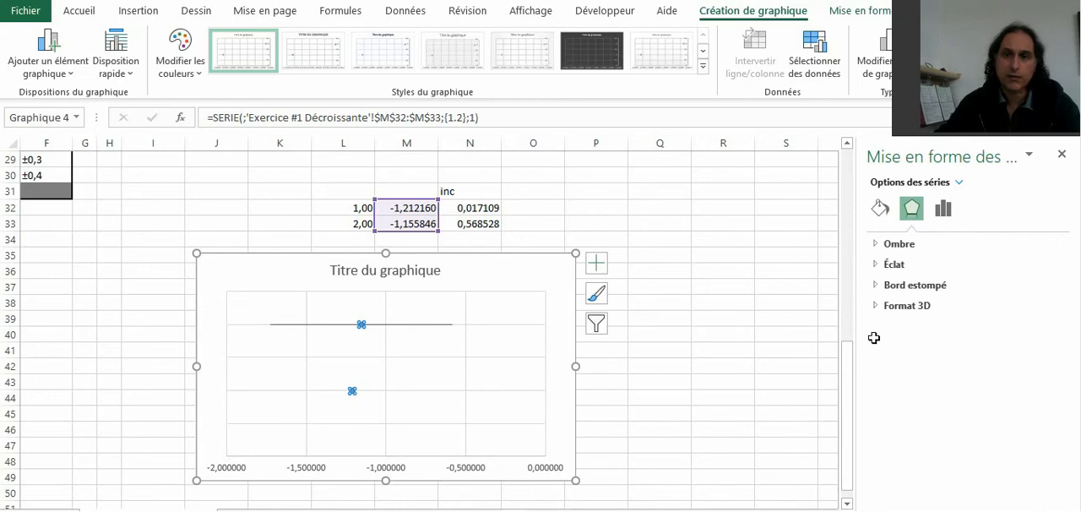
pyautogui.click(881, 208)
pyautogui.click(957, 245)
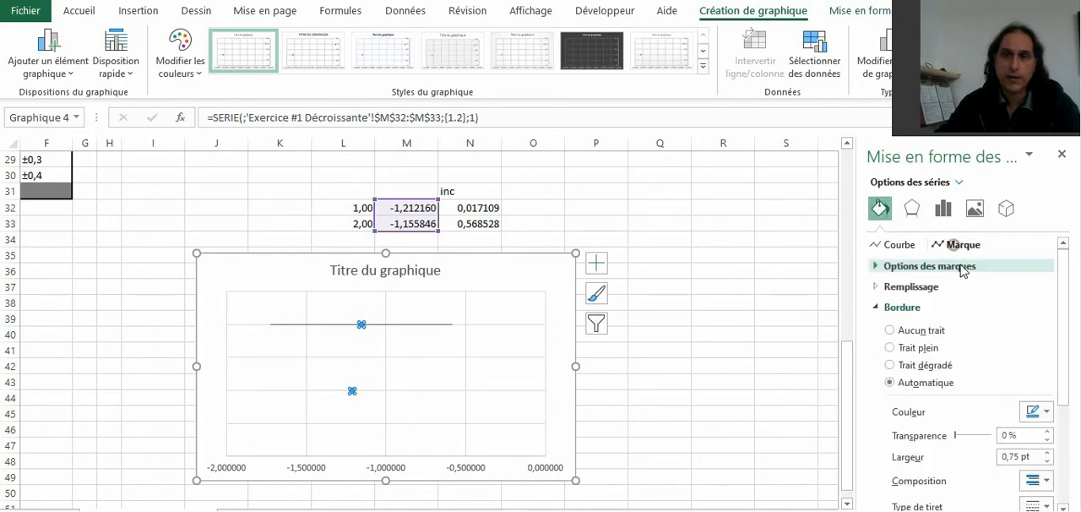
pyautogui.click(940, 267)
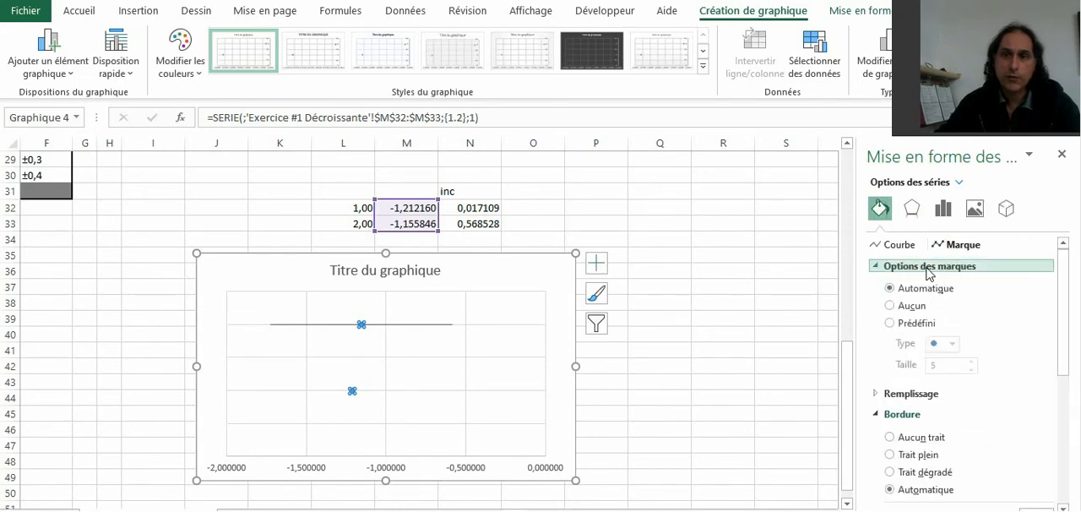
pyautogui.click(910, 327)
pyautogui.click(972, 369)
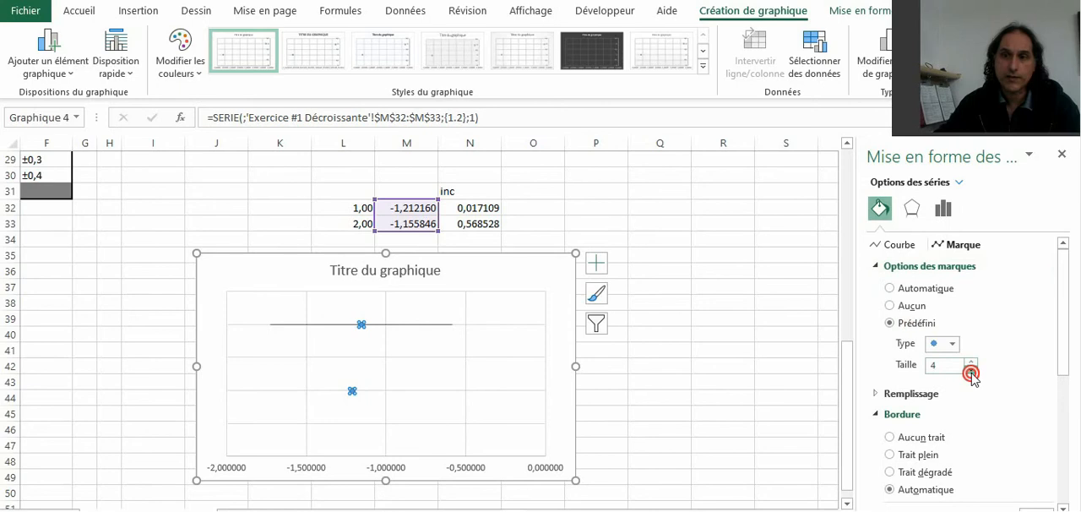
pyautogui.click(971, 369)
pyautogui.click(972, 370)
pyautogui.click(495, 372)
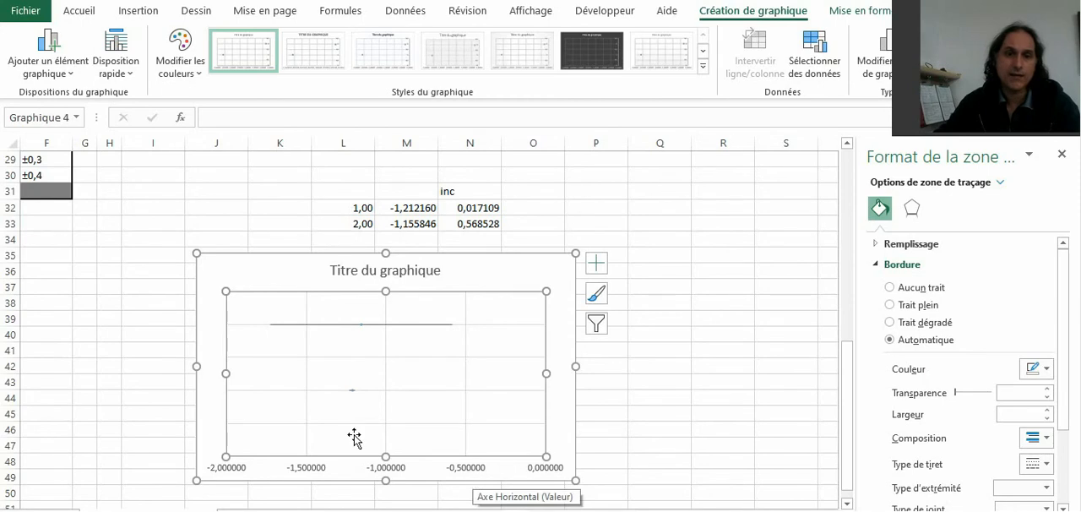
# Step: Set the horizontal axis labels' number format to 2 decimals
pyautogui.click(477, 467)
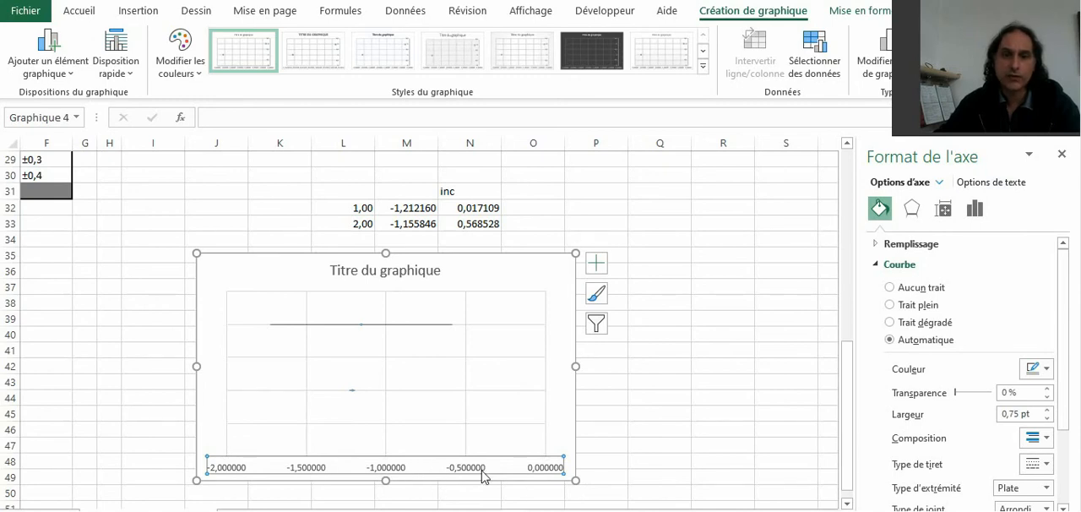
pyautogui.click(976, 212)
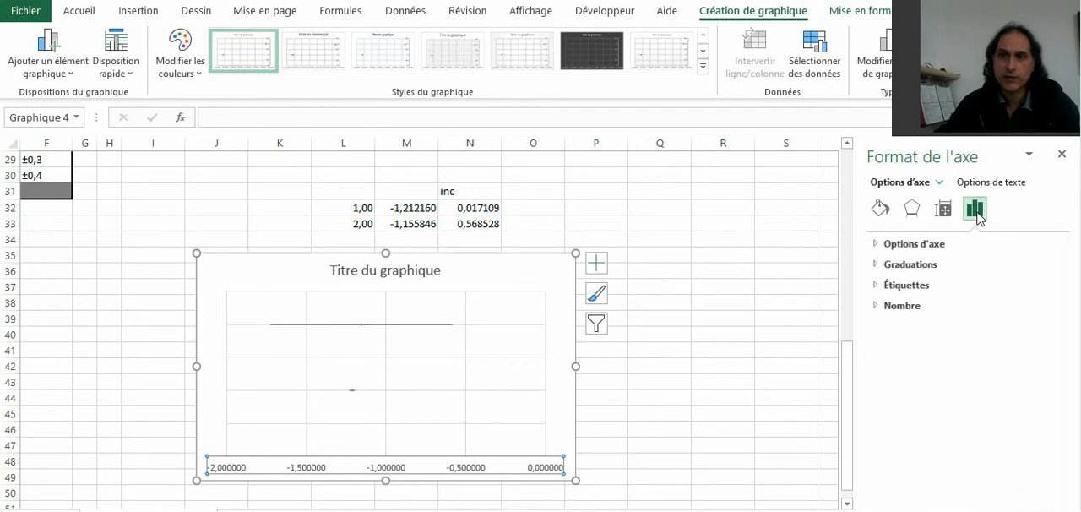
pyautogui.click(899, 309)
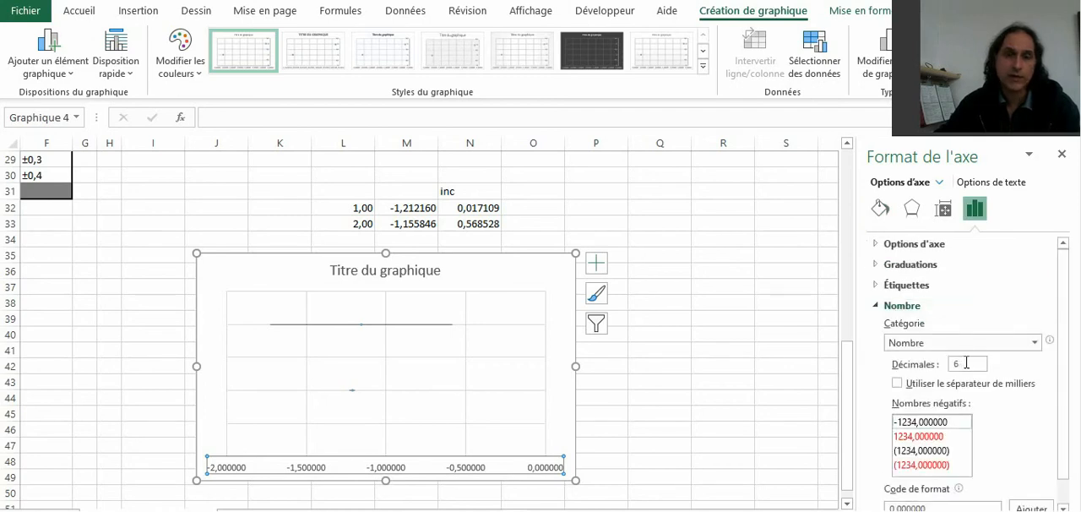
pyautogui.doubleClick(967, 363)
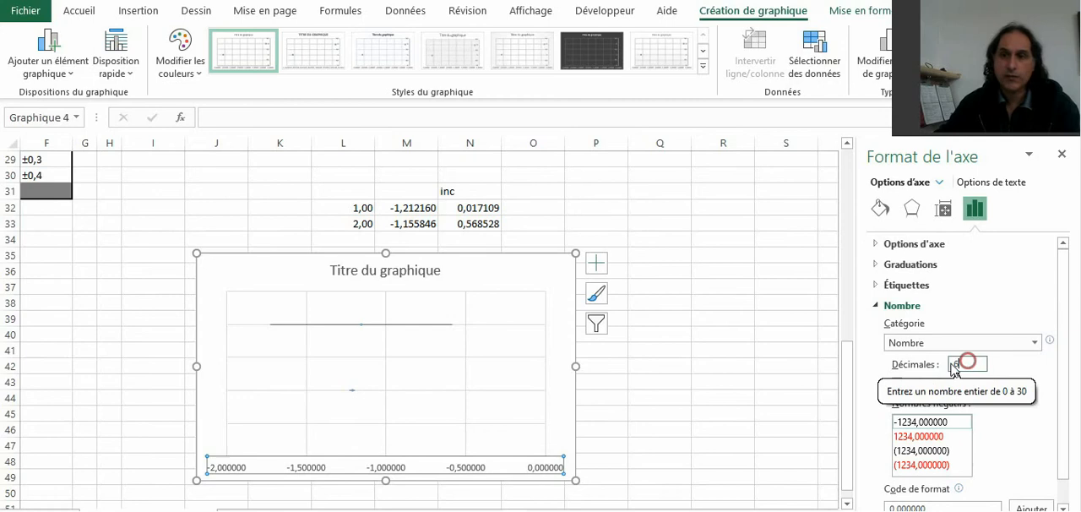
pyautogui.write('2')
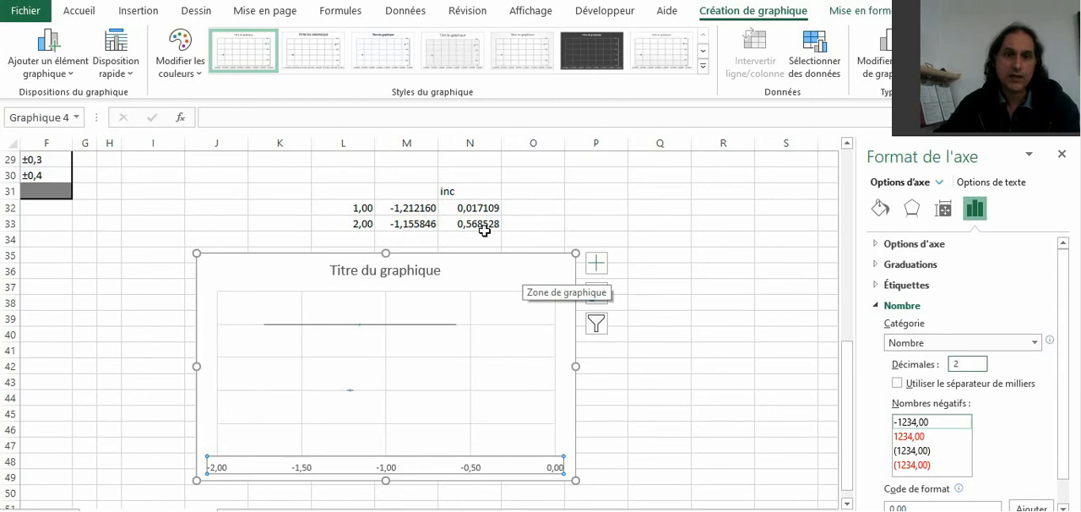
# Step: Reduce the first acceleration and its uncertainty in M32:N32 to two displayed decimals
pyautogui.moveTo(419, 207); pyautogui.dragTo(447, 208)
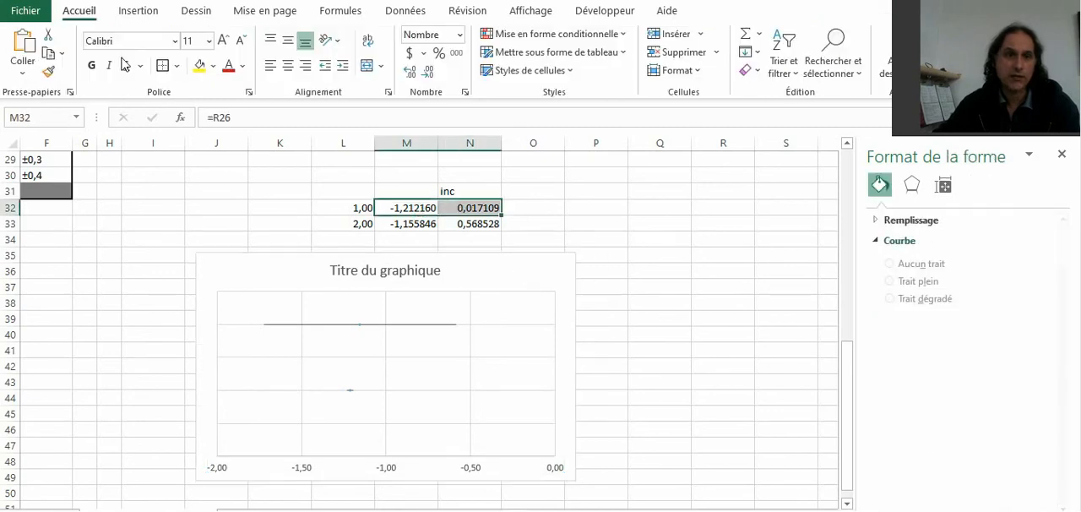
pyautogui.click(429, 74)
pyautogui.click(429, 74)
pyautogui.click(428, 75)
pyautogui.click(428, 75)
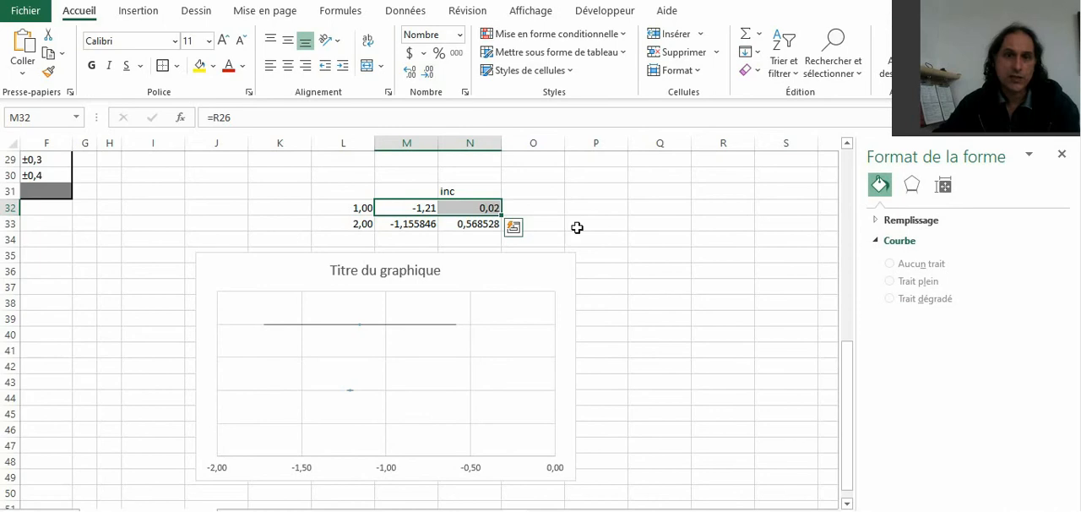
# Step: Reduce the second acceleration and its uncertainty in M33:N33 to one displayed decimal
pyautogui.moveTo(414, 223); pyautogui.dragTo(473, 223)
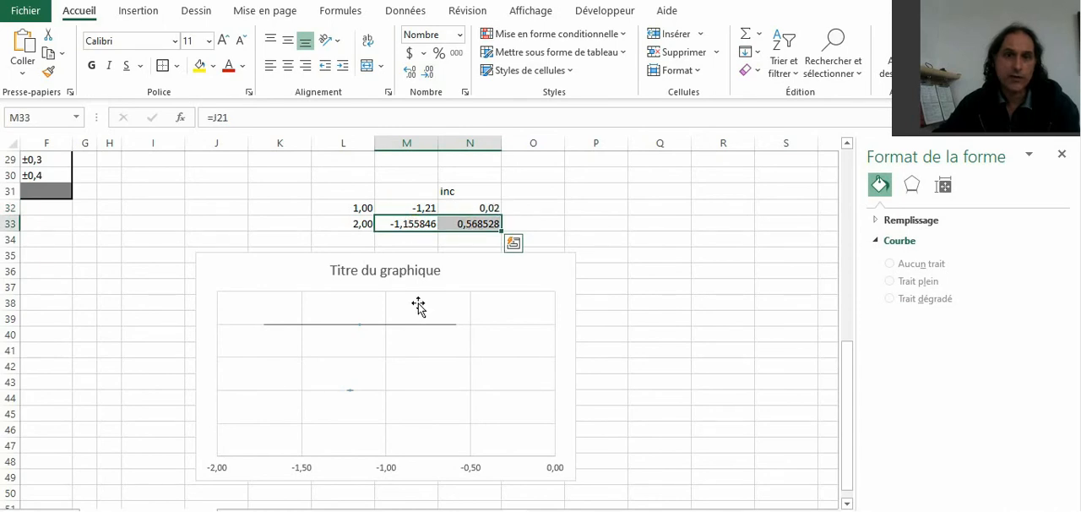
pyautogui.click(428, 75)
pyautogui.click(428, 75)
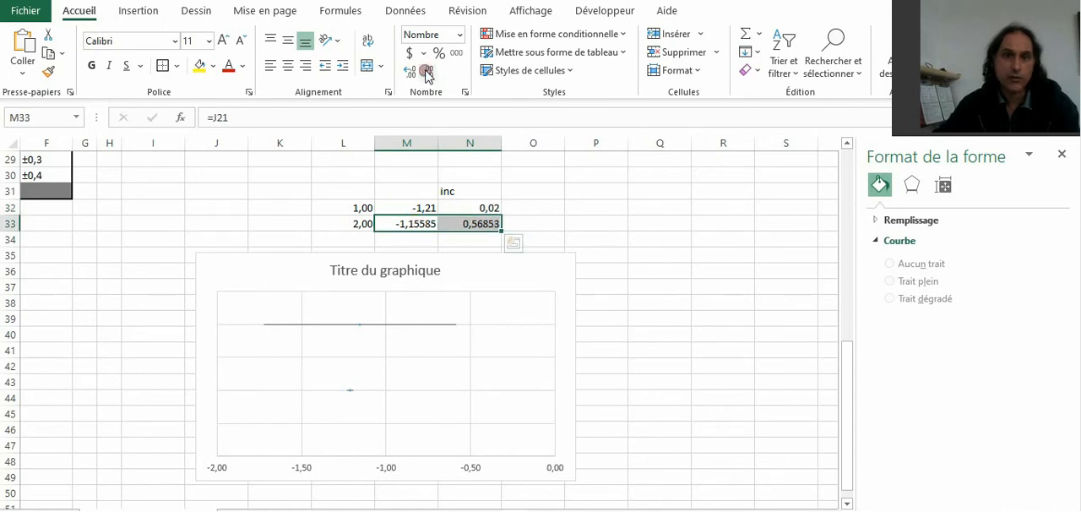
pyautogui.click(428, 74)
pyautogui.click(428, 74)
pyautogui.click(426, 73)
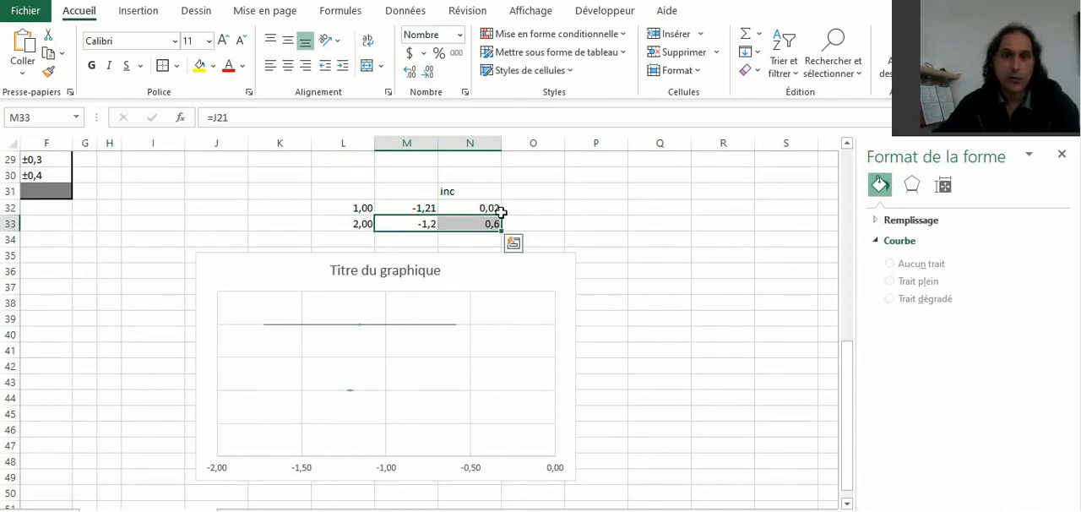
pyautogui.click(710, 371)
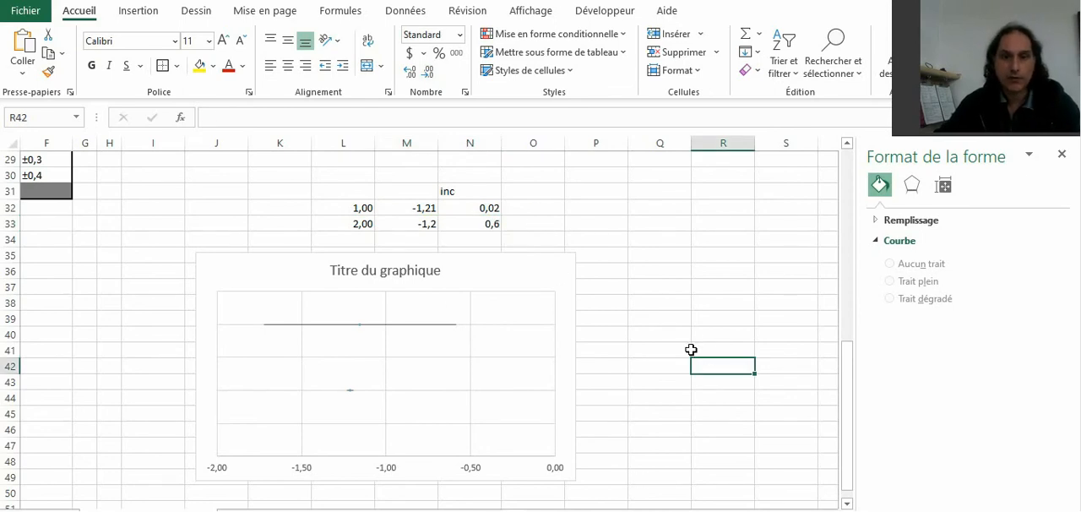
# Step: Replace part of the chart title with placeholder text so that it reads "Titre du gzdfzdfbique"
pyautogui.click(520, 265)
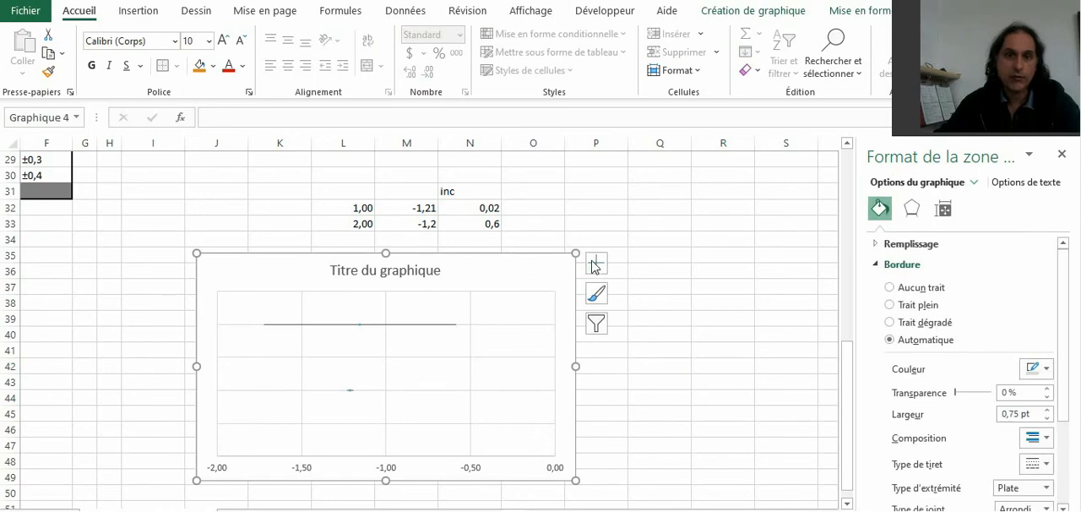
pyautogui.click(390, 270)
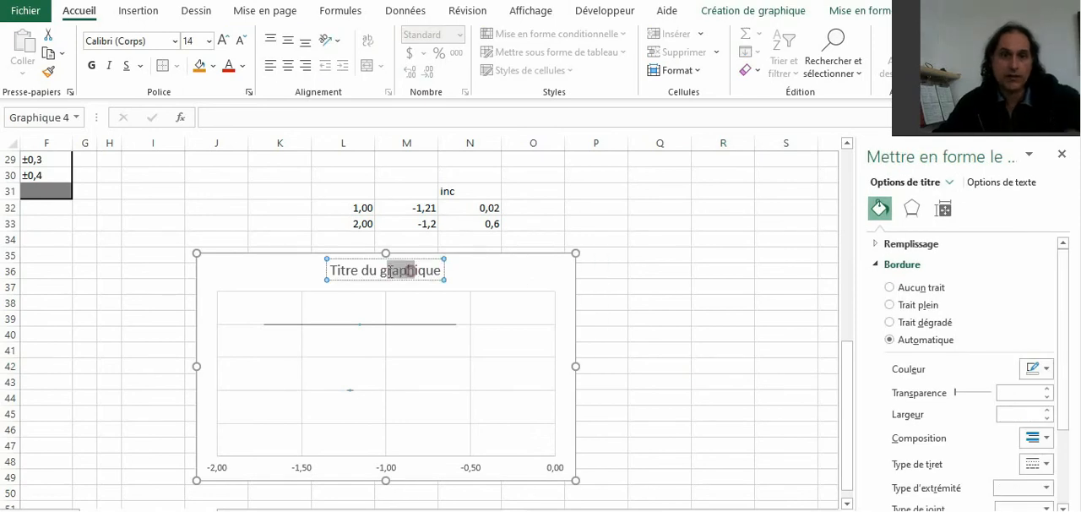
pyautogui.write('zdfzdfb')
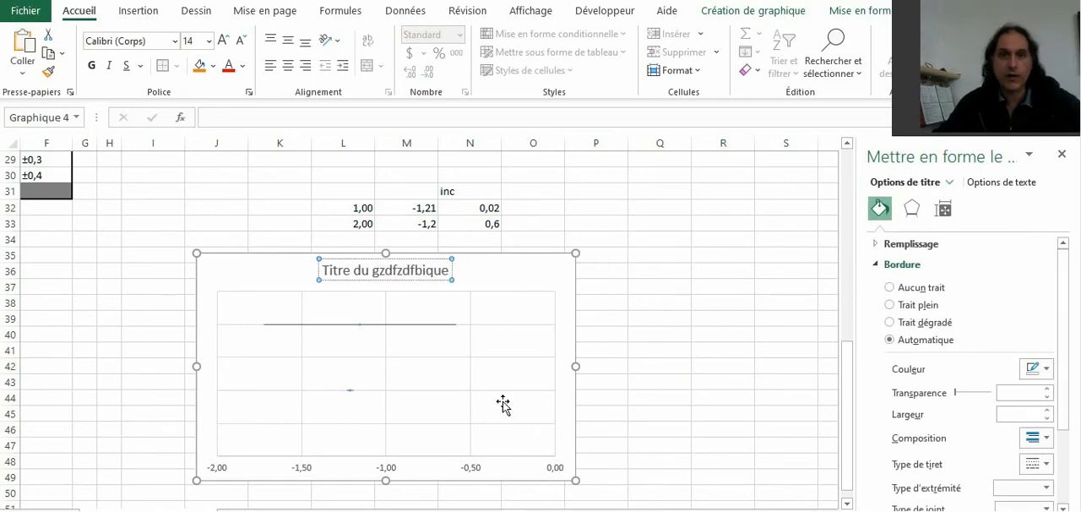
pyautogui.click(545, 272)
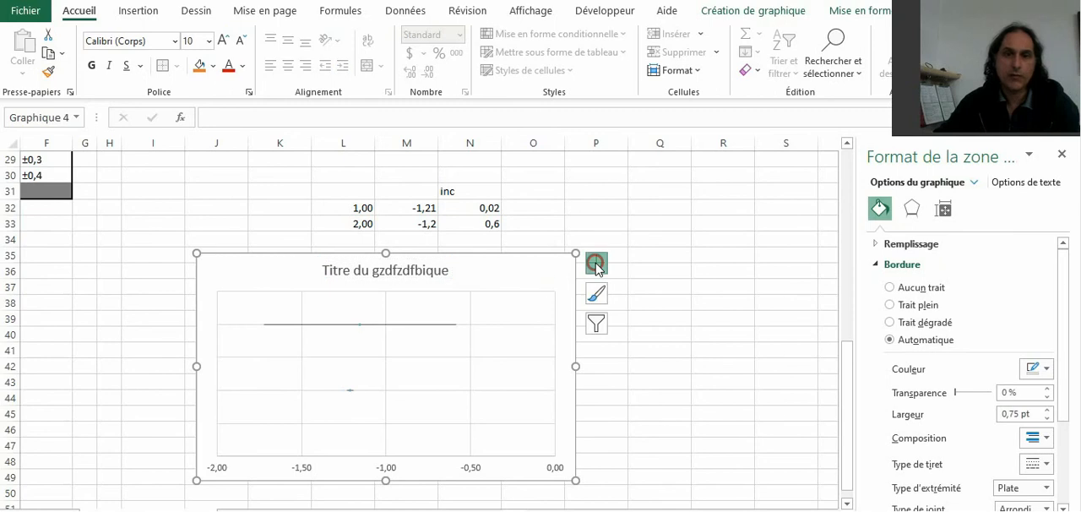
# Step: Add a title to the primary horizontal axis and widen the chart to about column R
pyautogui.click(596, 263)
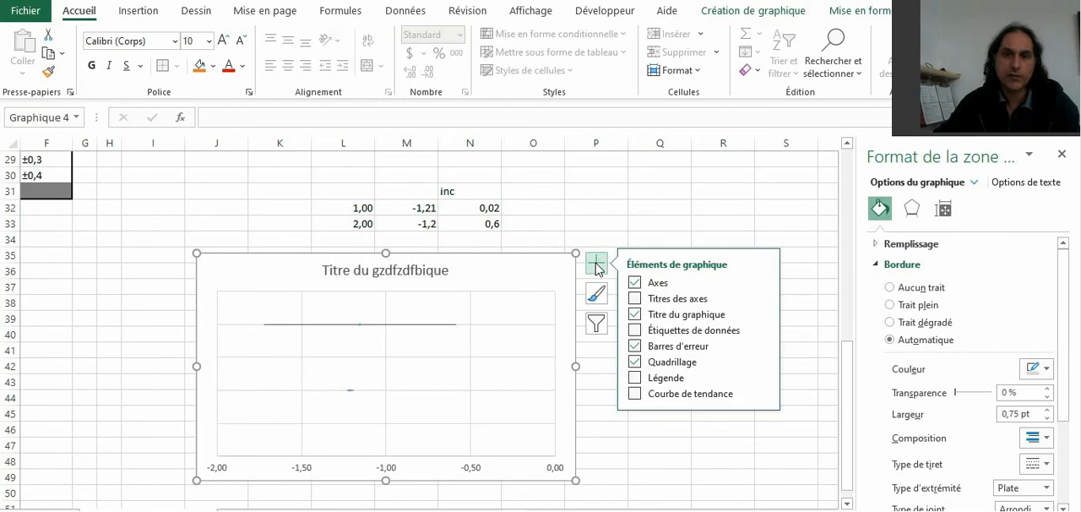
pyautogui.click(763, 297)
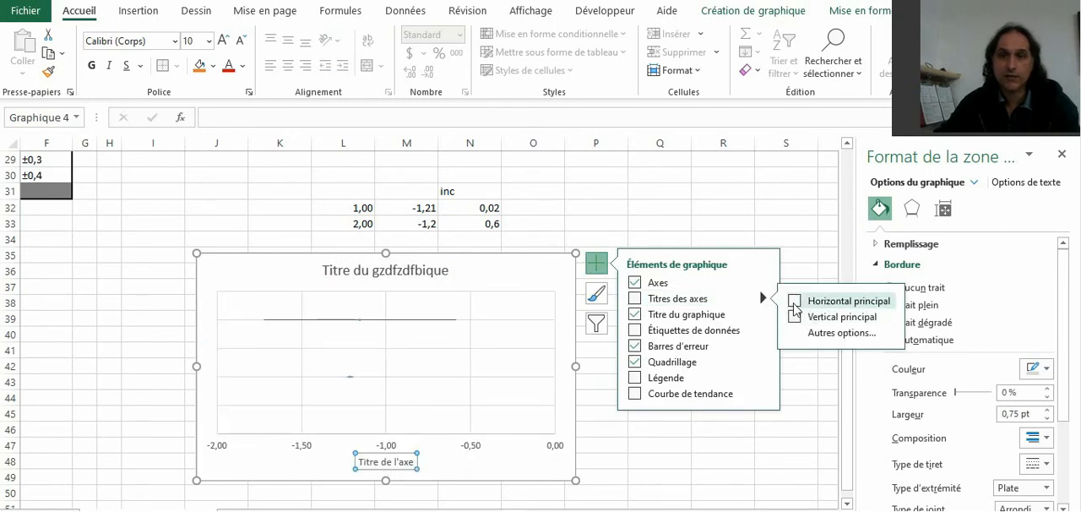
pyautogui.click(794, 302)
pyautogui.click(372, 463)
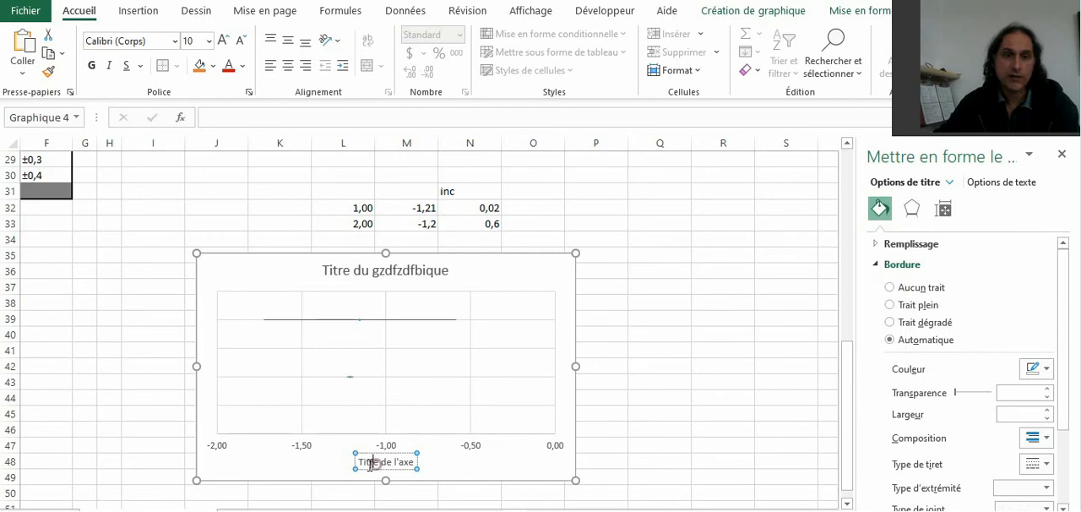
pyautogui.moveTo(360, 462); pyautogui.dragTo(415, 462)
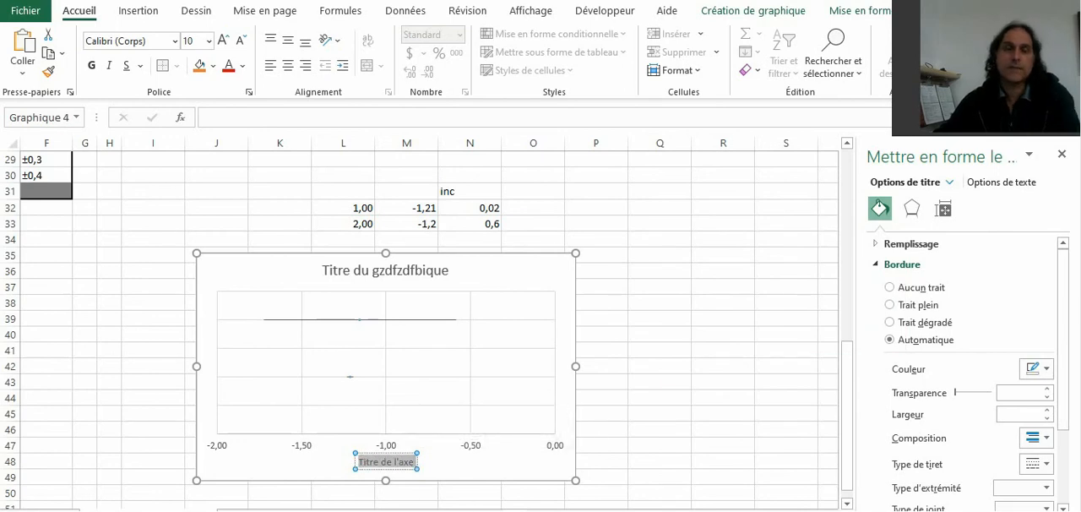
pyautogui.moveTo(576, 366); pyautogui.dragTo(715, 366)
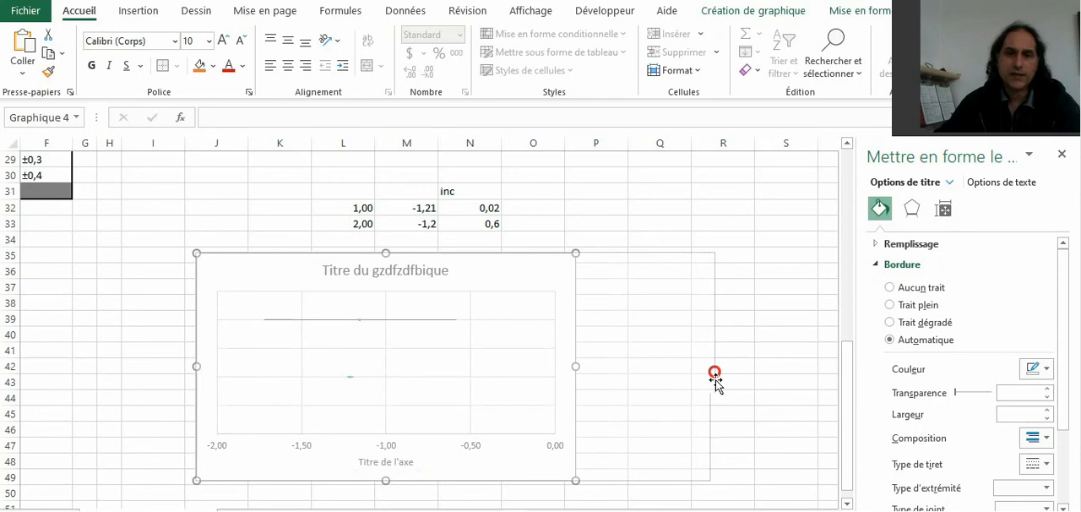
# Step: Shorten the chart to about row 48 and label the two data rows "exp" in K33 and "ref" in K32
pyautogui.moveTo(456, 480); pyautogui.dragTo(503, 466)
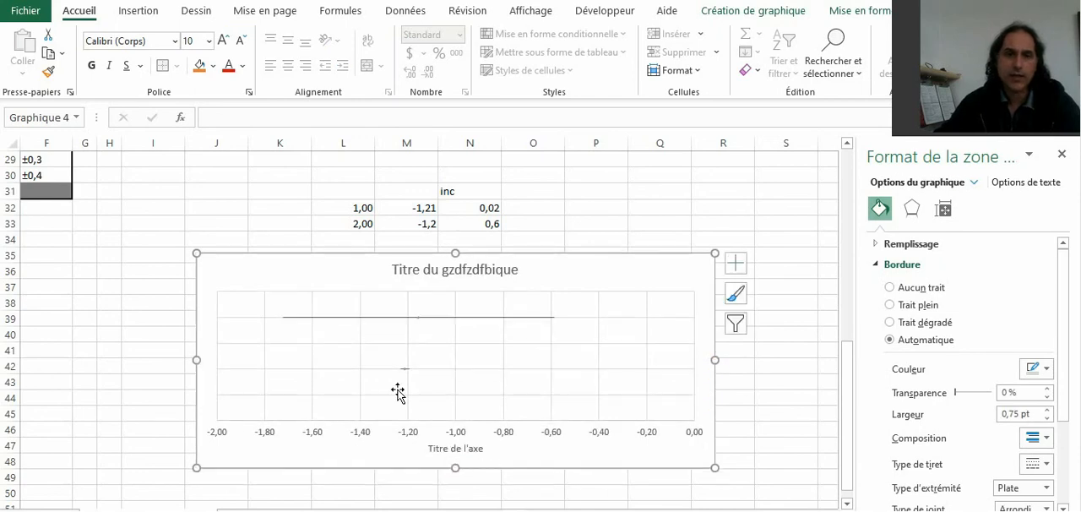
pyautogui.click(272, 225)
pyautogui.write('exp')
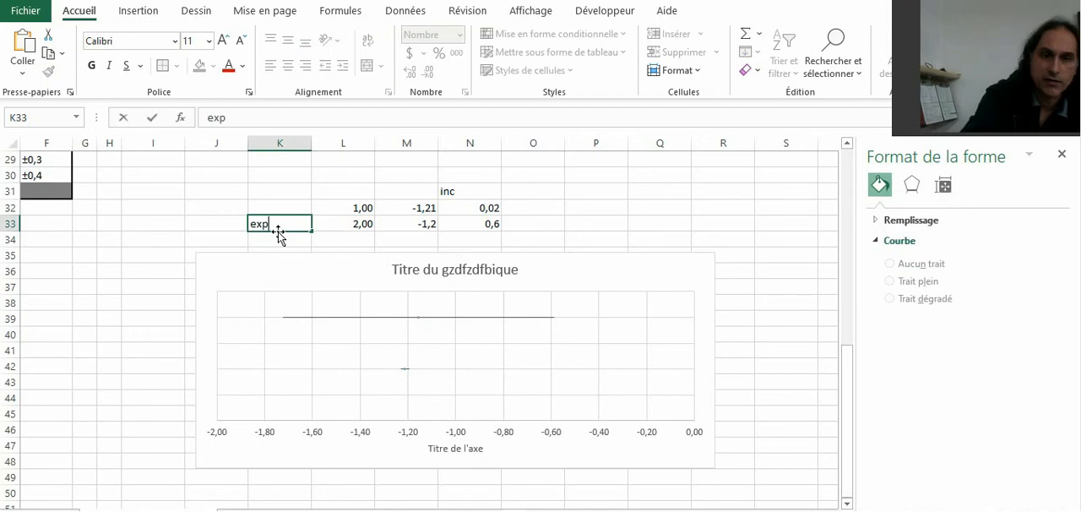
pyautogui.press('Up')
pyautogui.write('ref')
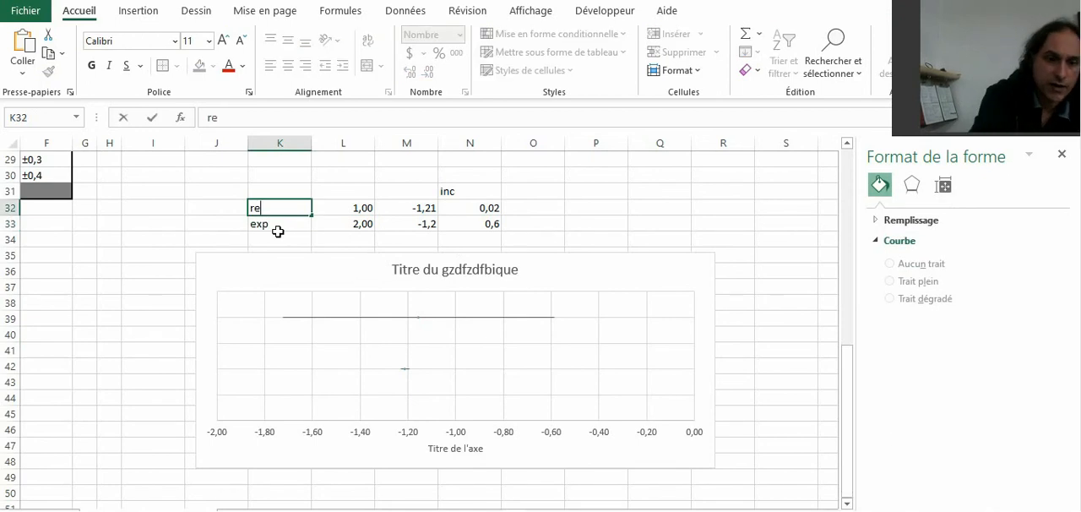
pyautogui.click(165, 207)
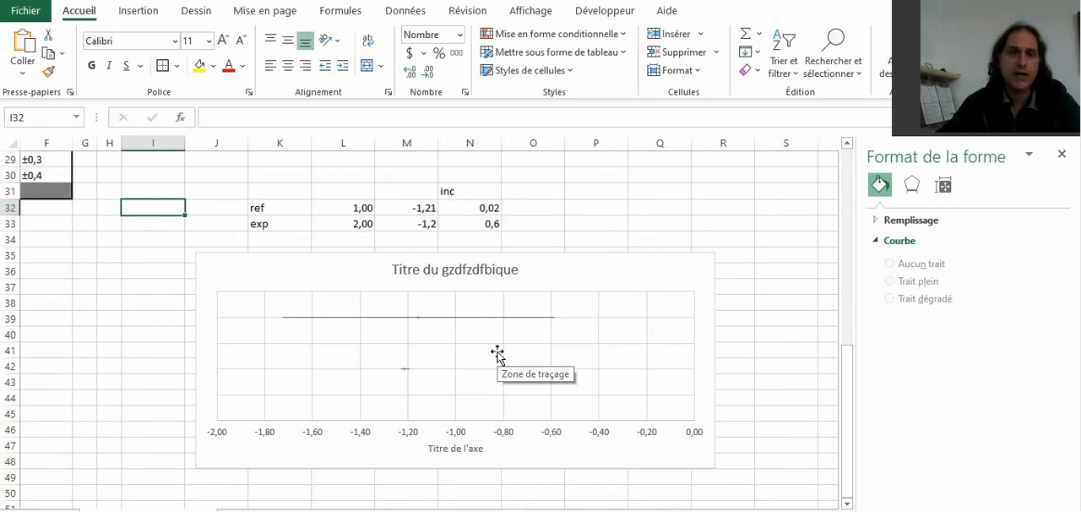
# Step: Draw a text box about 7.91 cm wide and 0.87 cm tall on the chart, between the two error bars and toward higher values
pyautogui.click(134, 11)
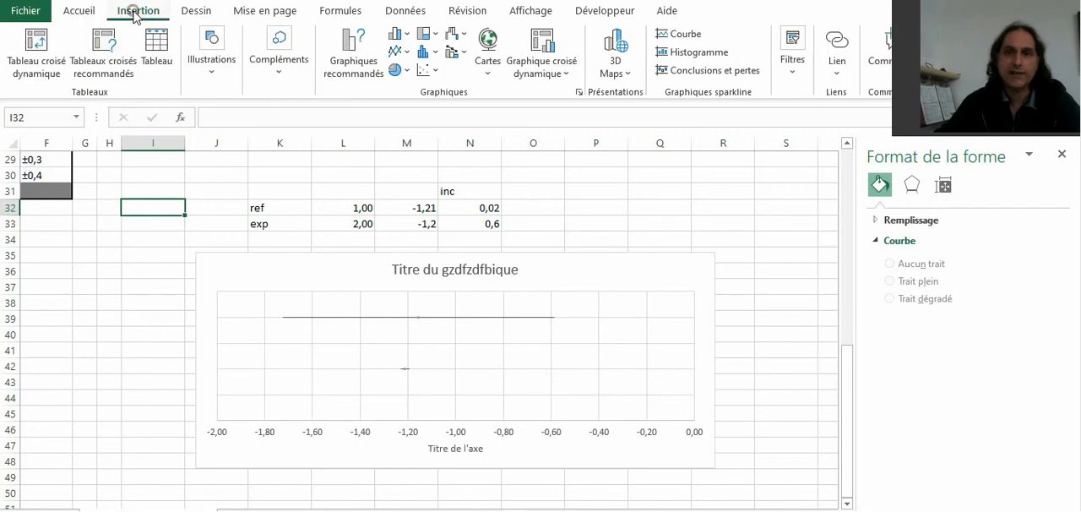
pyautogui.moveTo(952, 1); pyautogui.dragTo(957, 118)
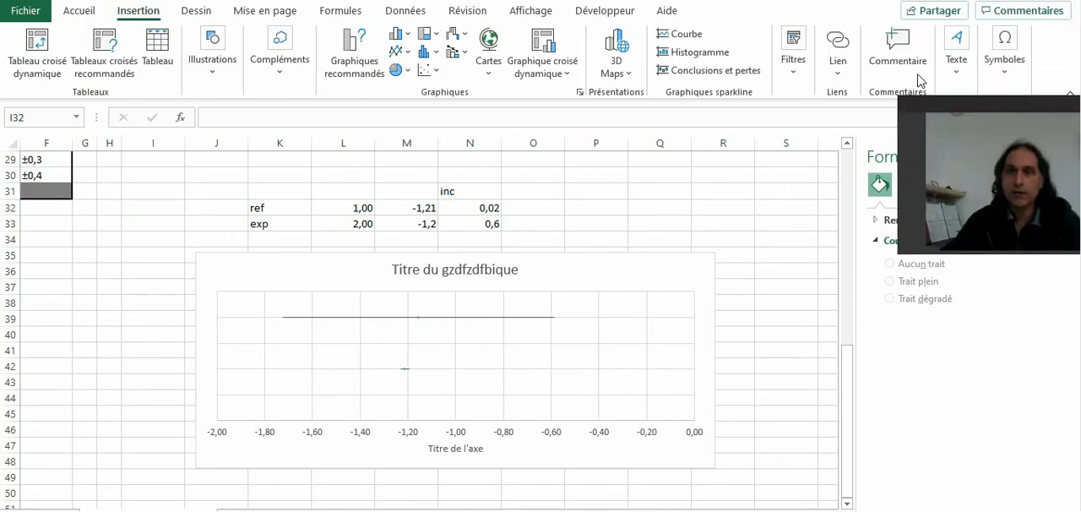
pyautogui.click(961, 74)
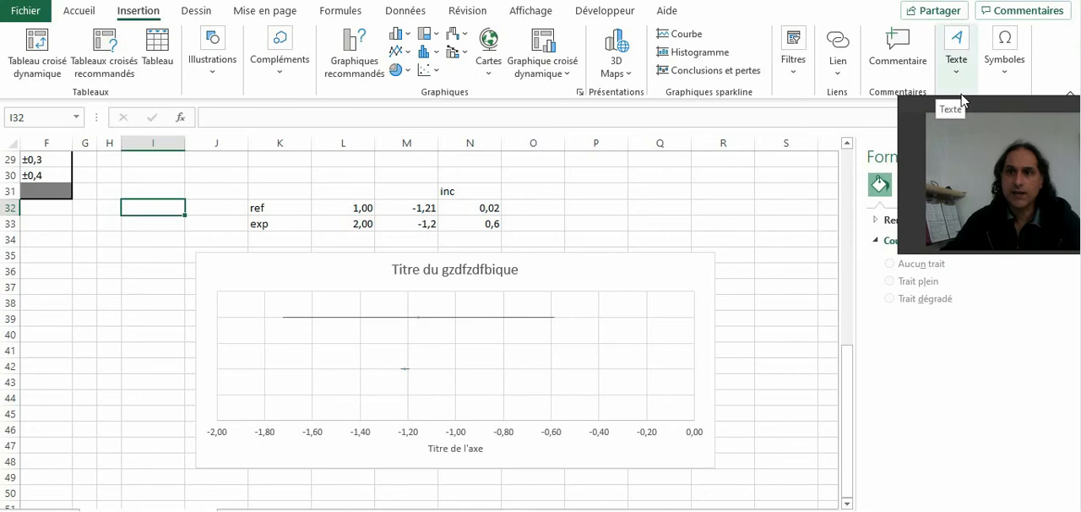
pyautogui.moveTo(1001, 109); pyautogui.dragTo(125, 51)
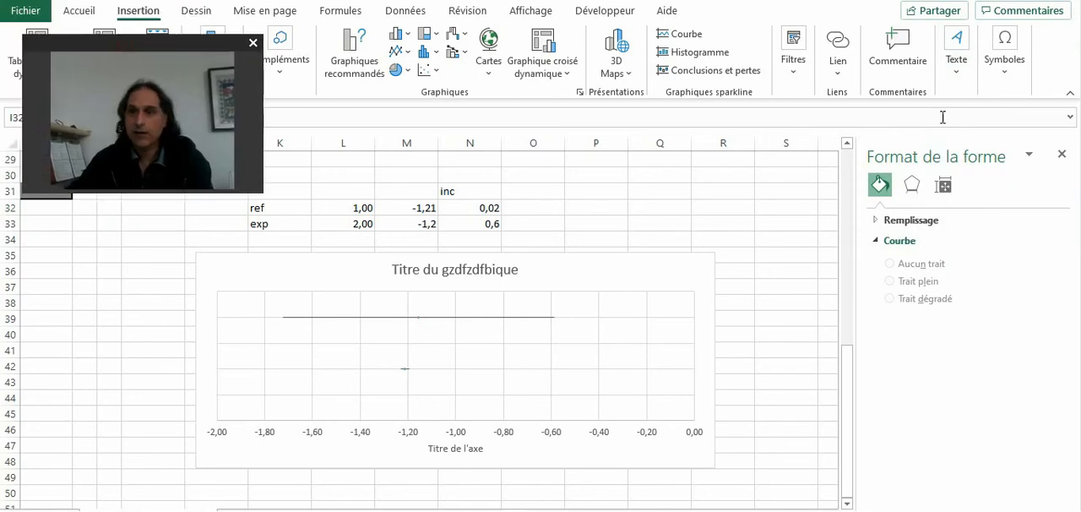
pyautogui.click(955, 74)
pyautogui.click(957, 76)
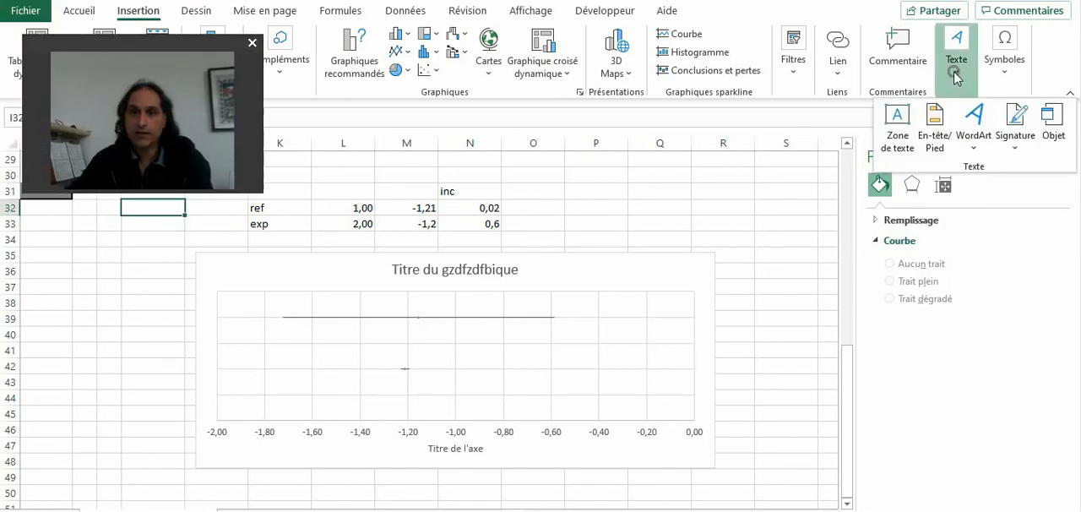
pyautogui.click(905, 144)
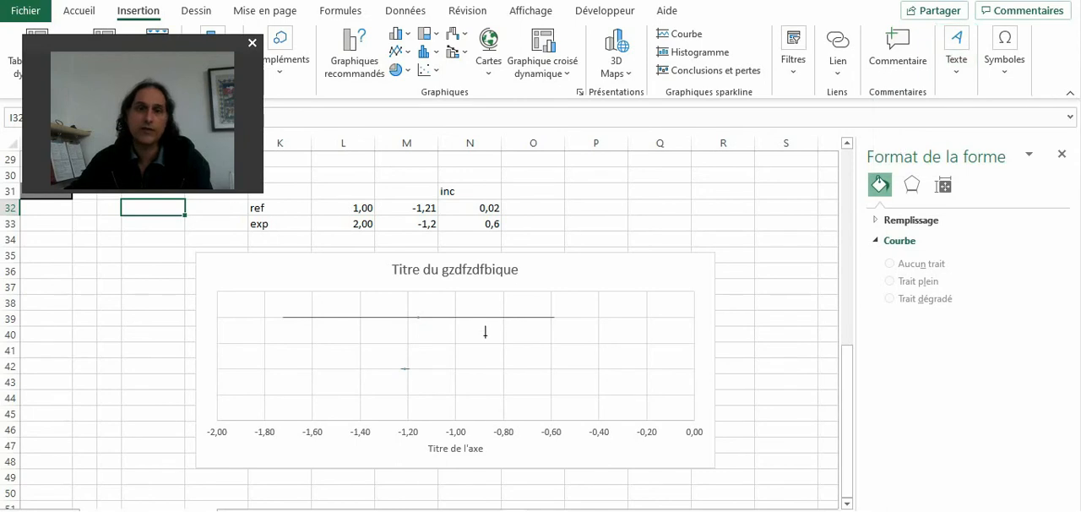
pyautogui.click(430, 330)
pyautogui.moveTo(430, 330); pyautogui.dragTo(667, 349)
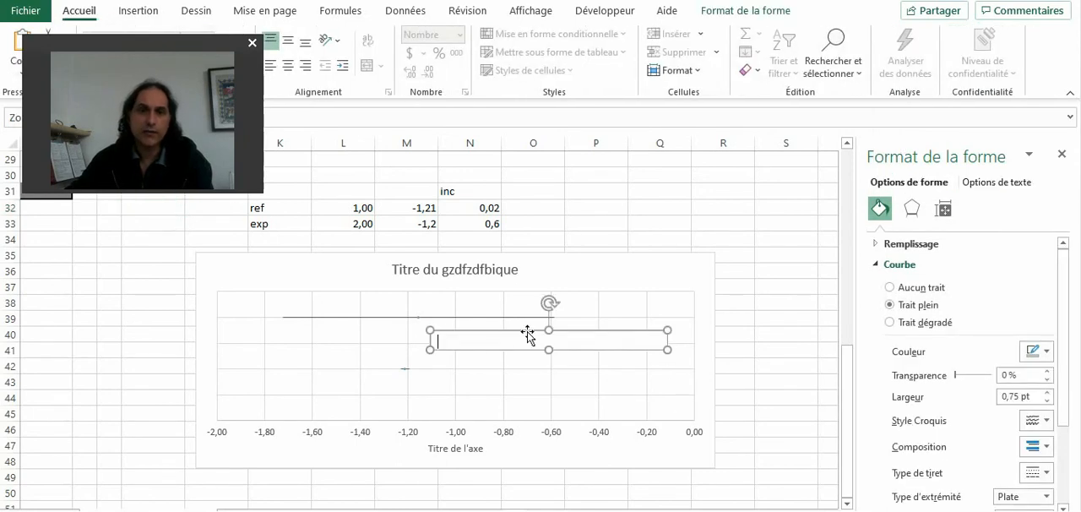
pyautogui.moveTo(539, 331); pyautogui.dragTo(539, 328)
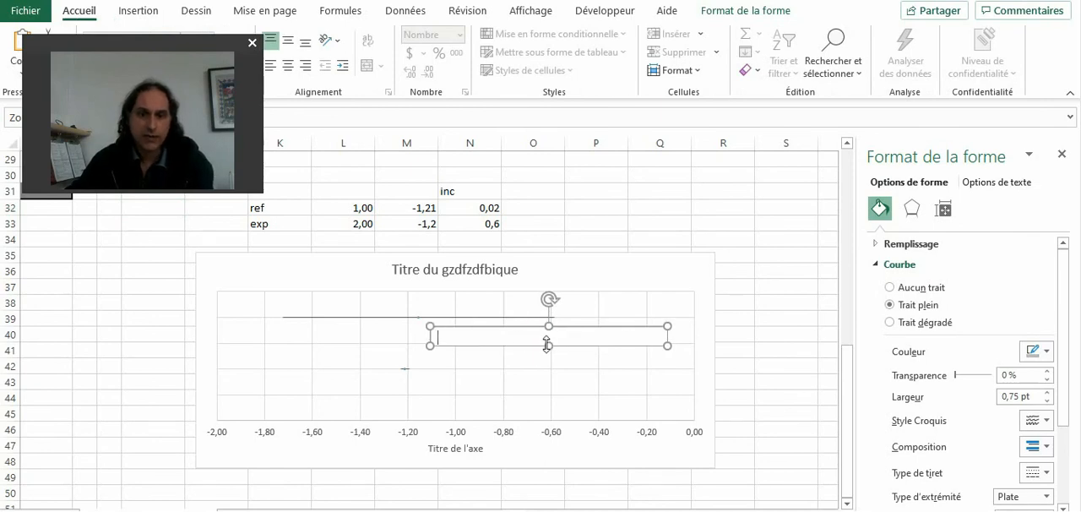
pyautogui.moveTo(550, 346); pyautogui.dragTo(549, 353)
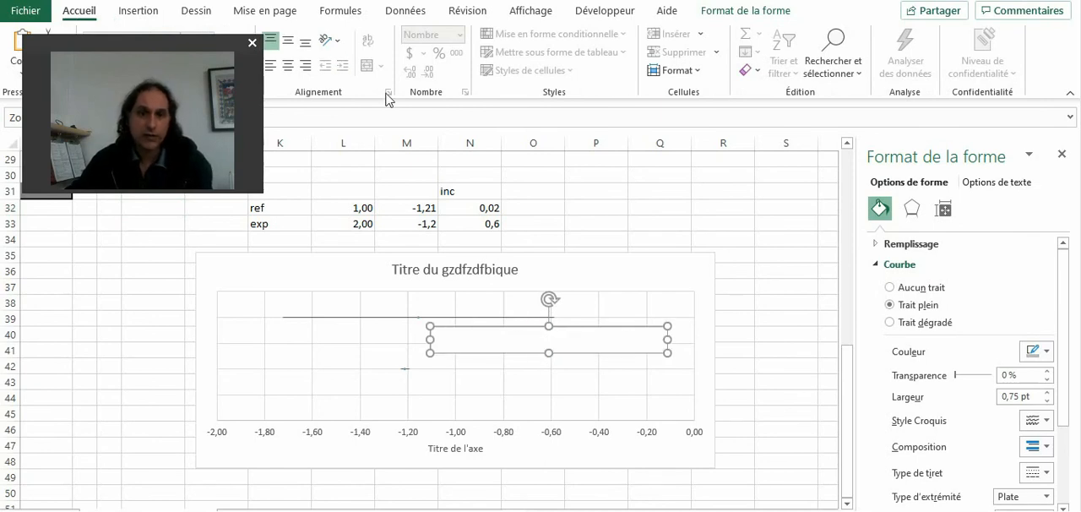
# Step: Insert an equation in the text box, enter "a", and add a subscript structure to it
pyautogui.click(138, 10)
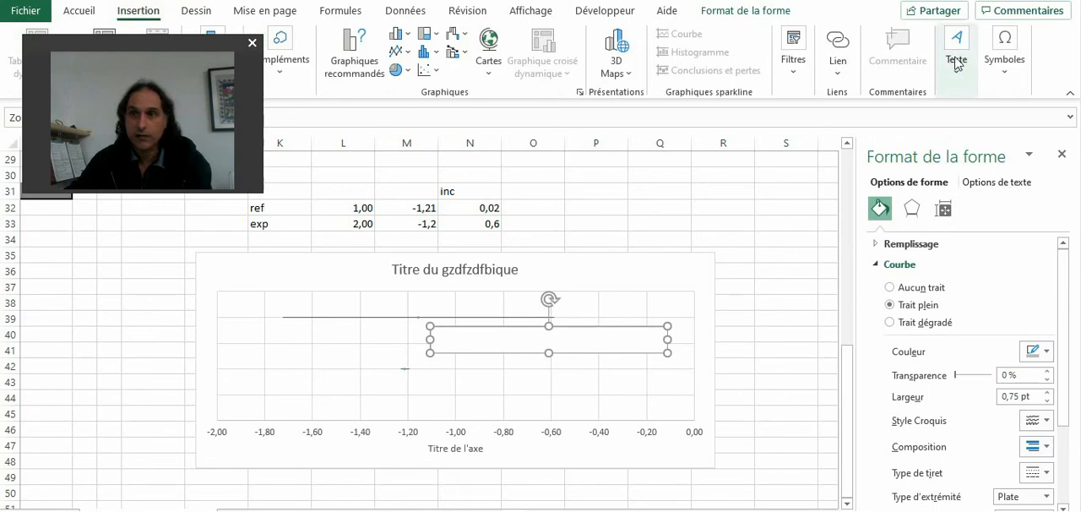
pyautogui.click(998, 76)
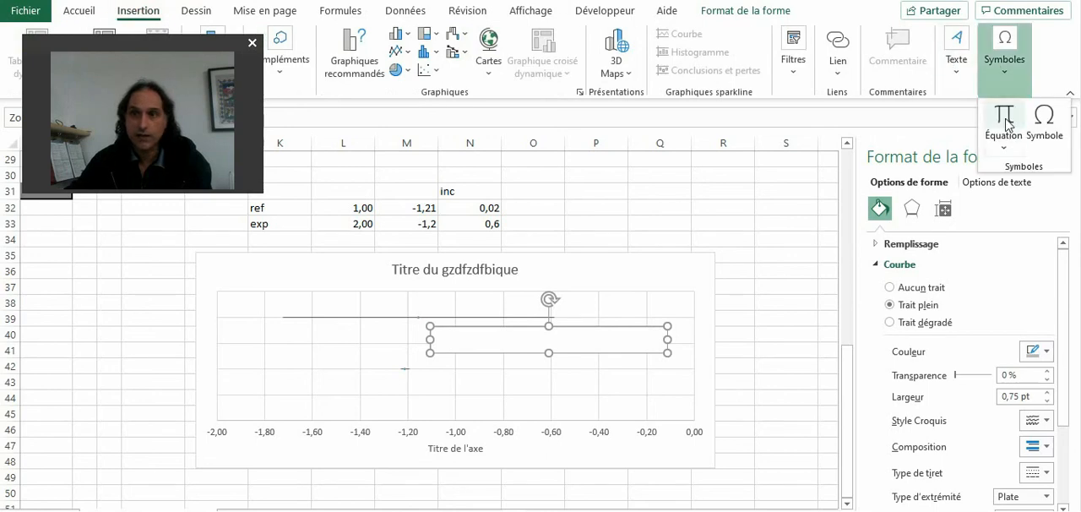
pyautogui.click(1004, 119)
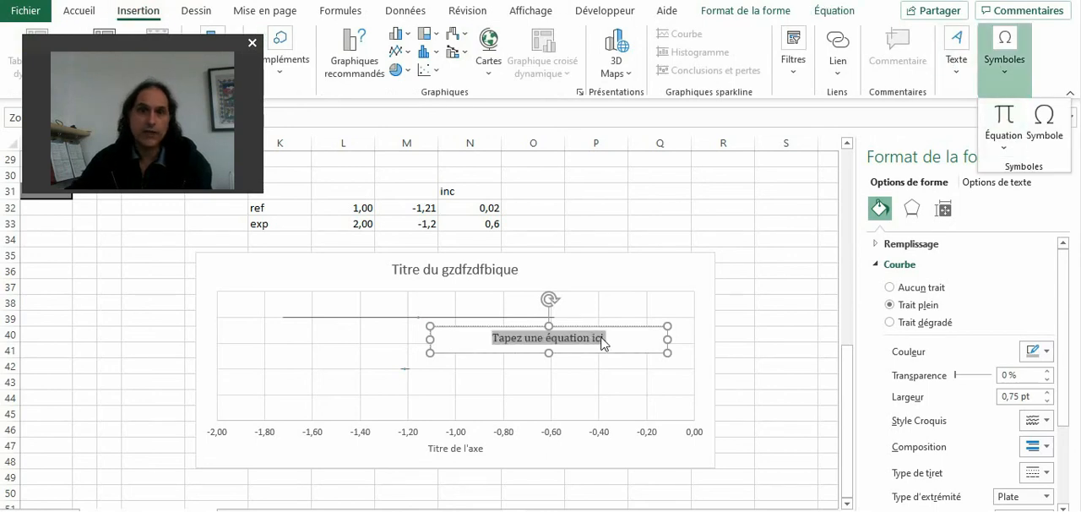
pyautogui.write('a')
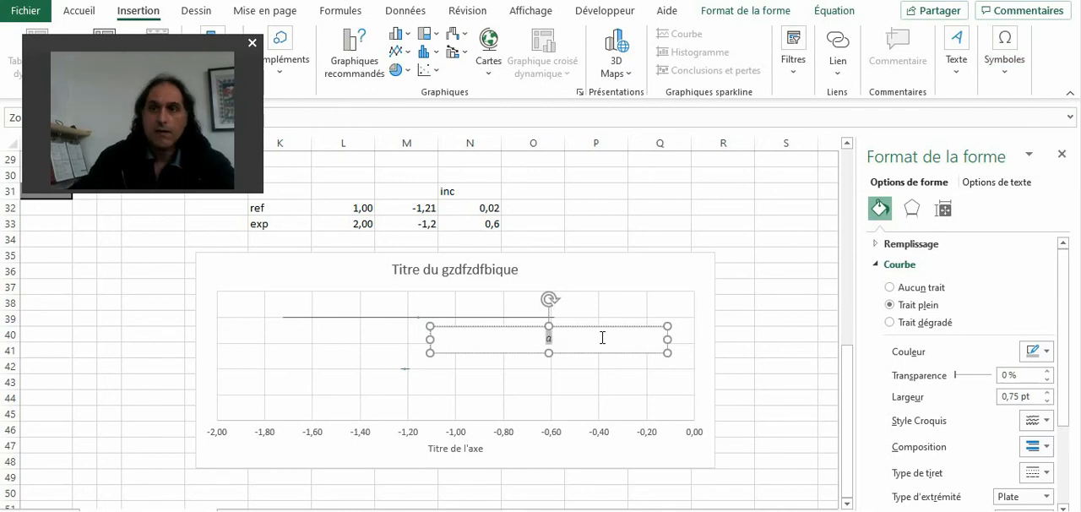
pyautogui.click(836, 12)
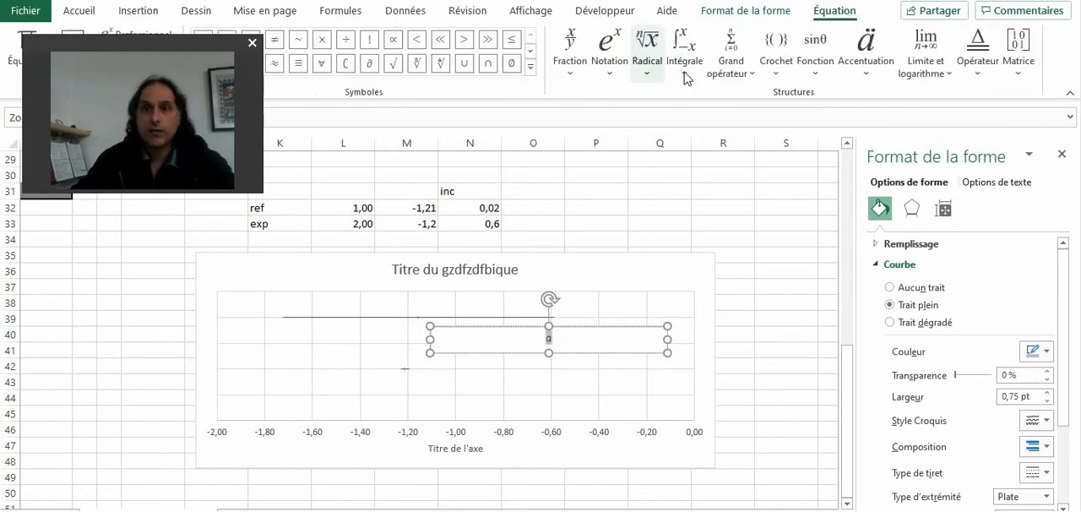
pyautogui.click(604, 52)
pyautogui.click(685, 145)
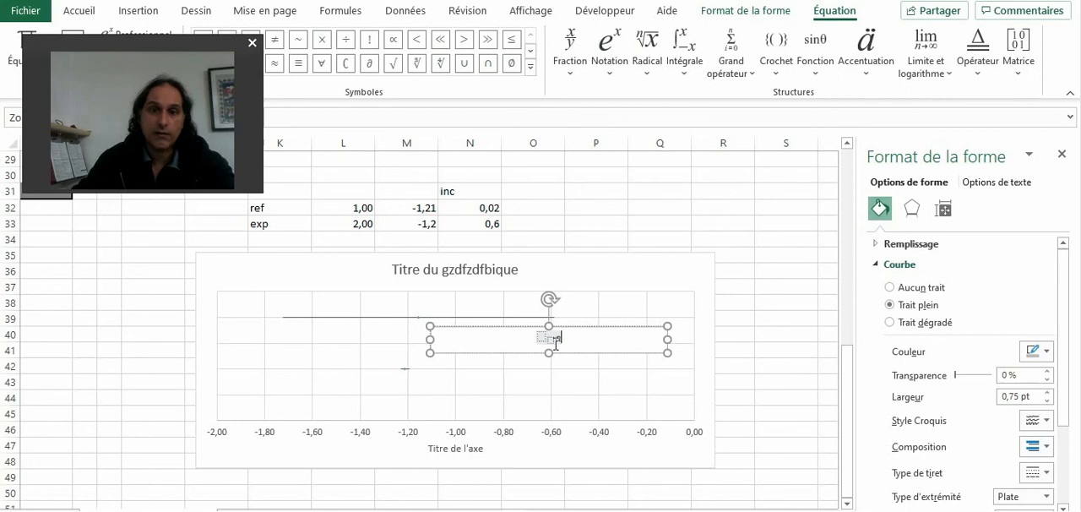
# Step: Fill the subscript structure with base "a" and subscript "ref", removing the stray "a" beside it
pyautogui.doubleClick(561, 340)
pyautogui.hotkey('shift', 'Left')
pyautogui.hotkey('ctrl', 'c')
pyautogui.press('BackSpace')
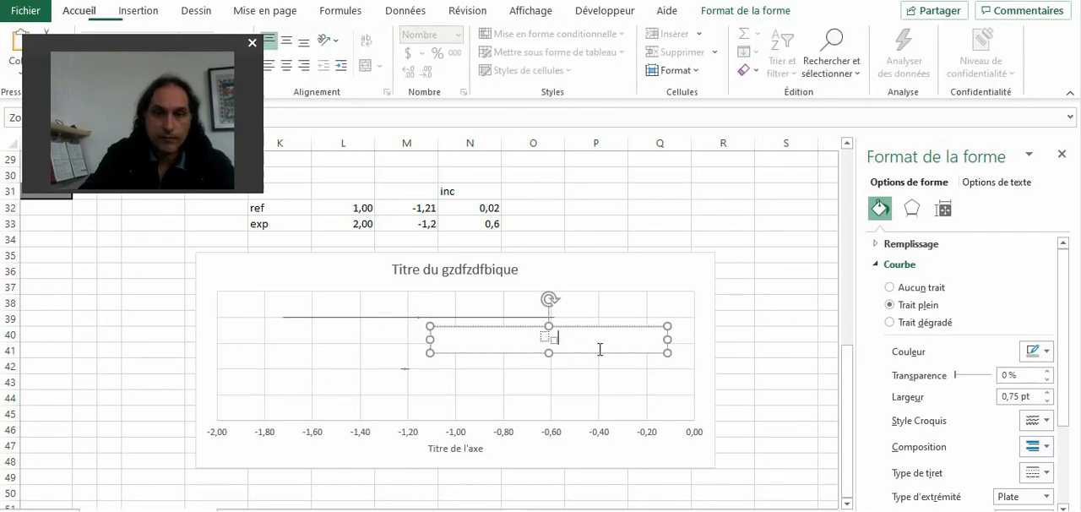
pyautogui.hotkey('ctrl', 'v')
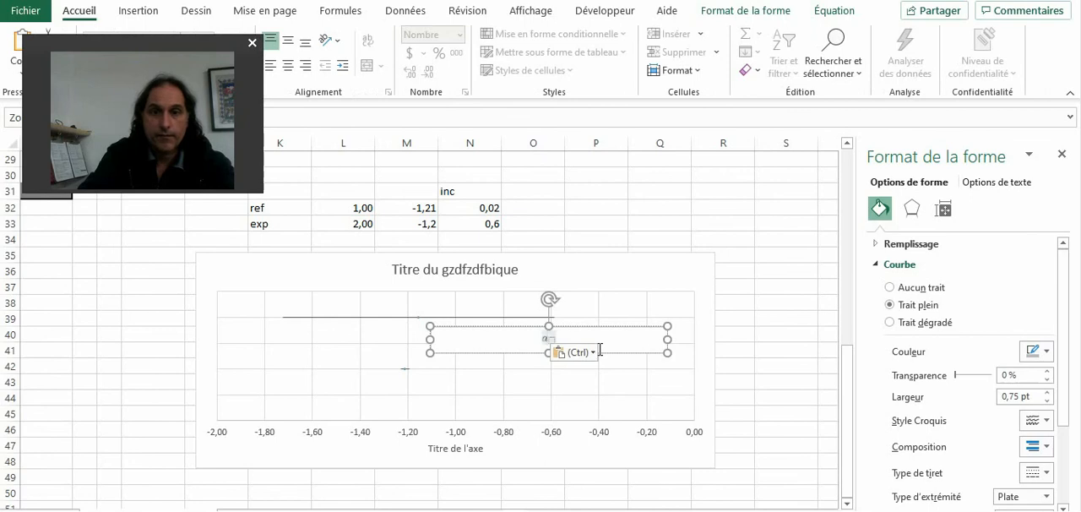
pyautogui.write('exp')
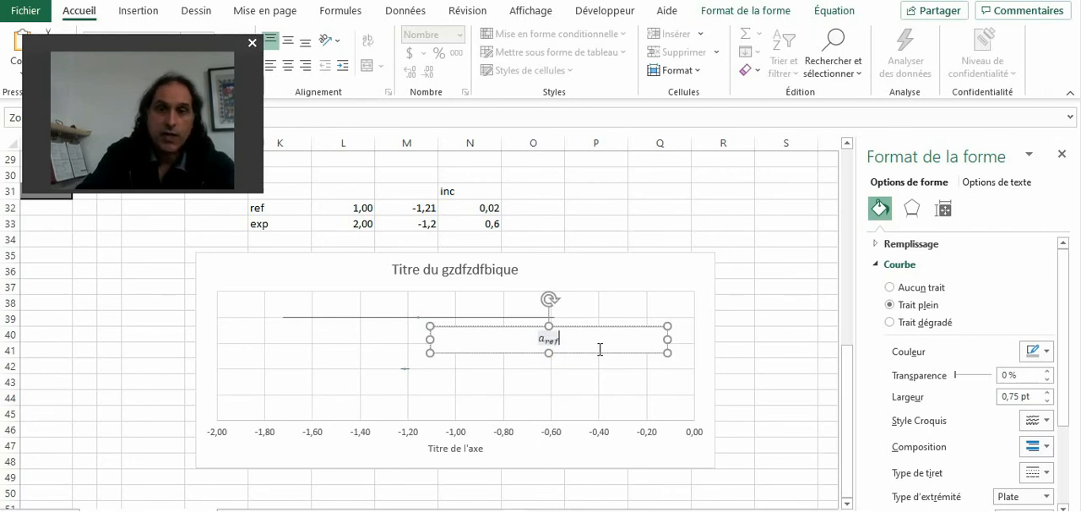
pyautogui.write('=')
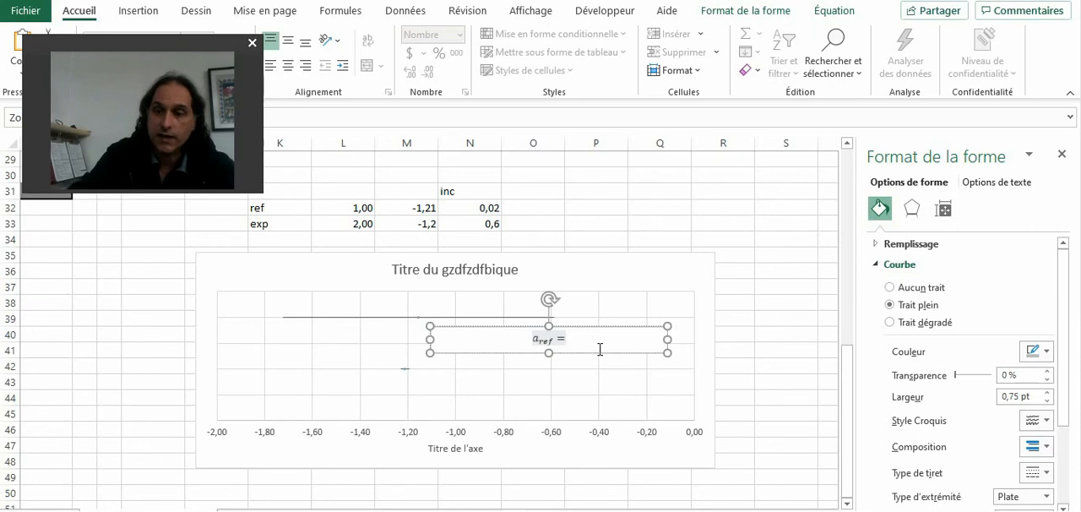
pyautogui.write('1,21')
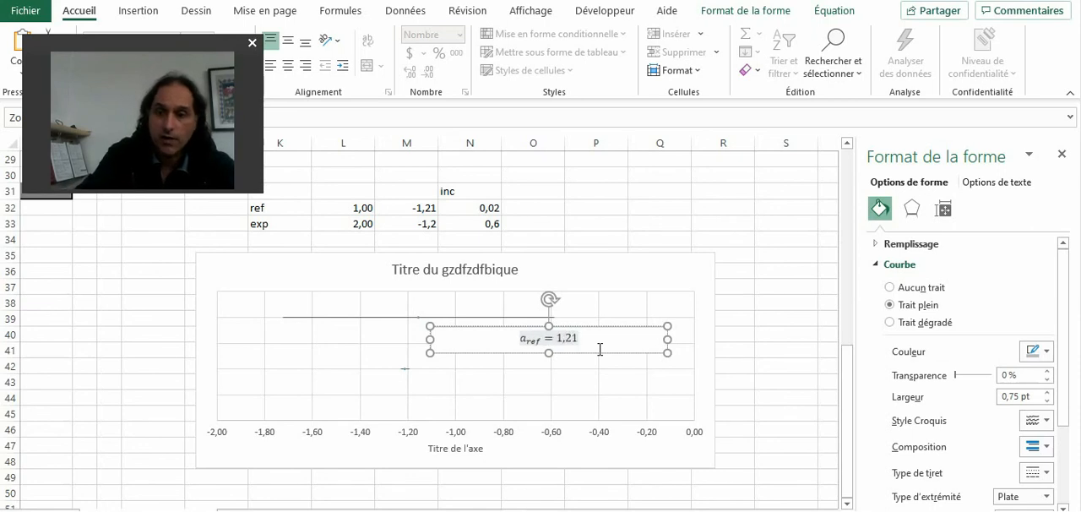
pyautogui.write('±')
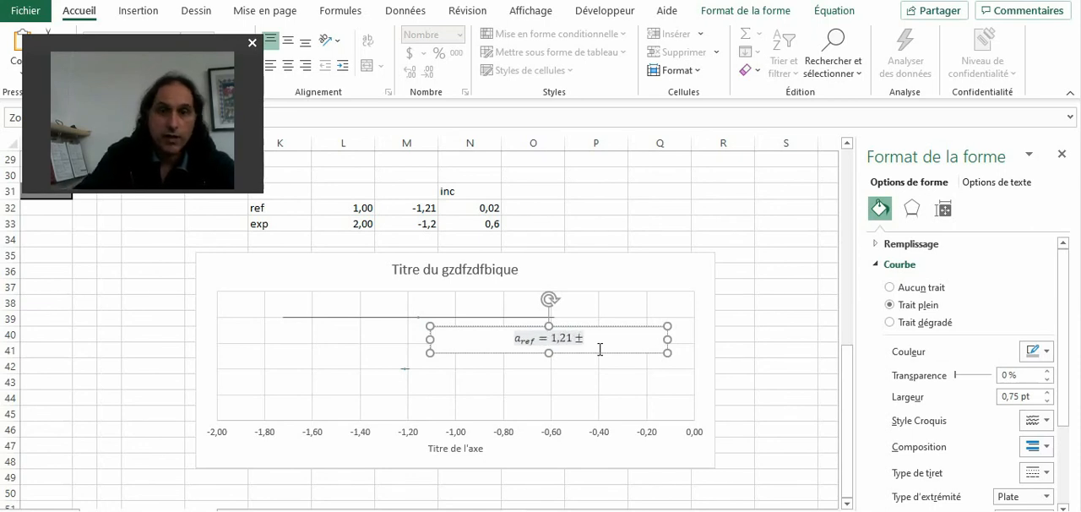
pyautogui.write('0,02)')
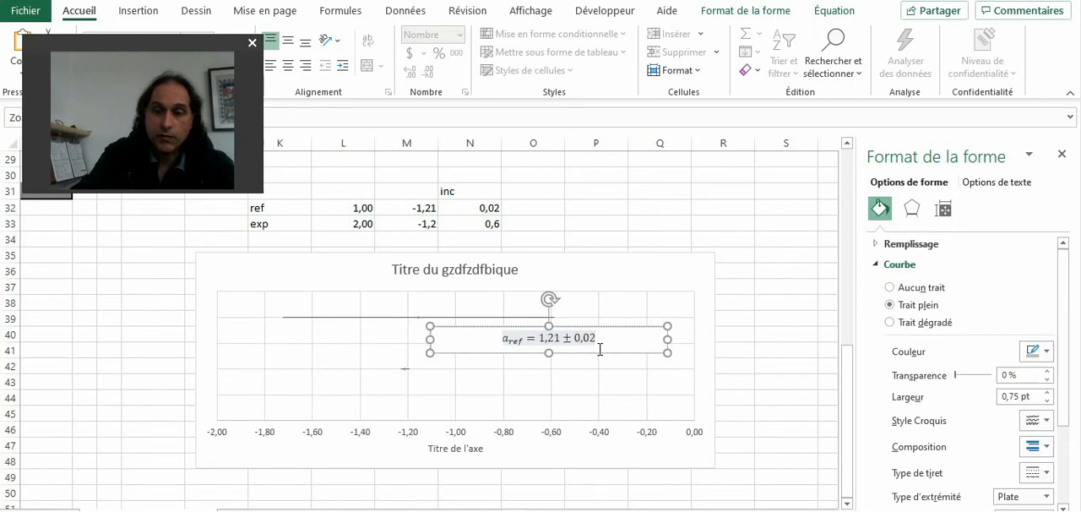
# Step: Complete the equation after a_ref with "= (1,21 ± 0,02)", enclosing the value and uncertainty in parentheses
pyautogui.click(535, 338)
pyautogui.write('(')
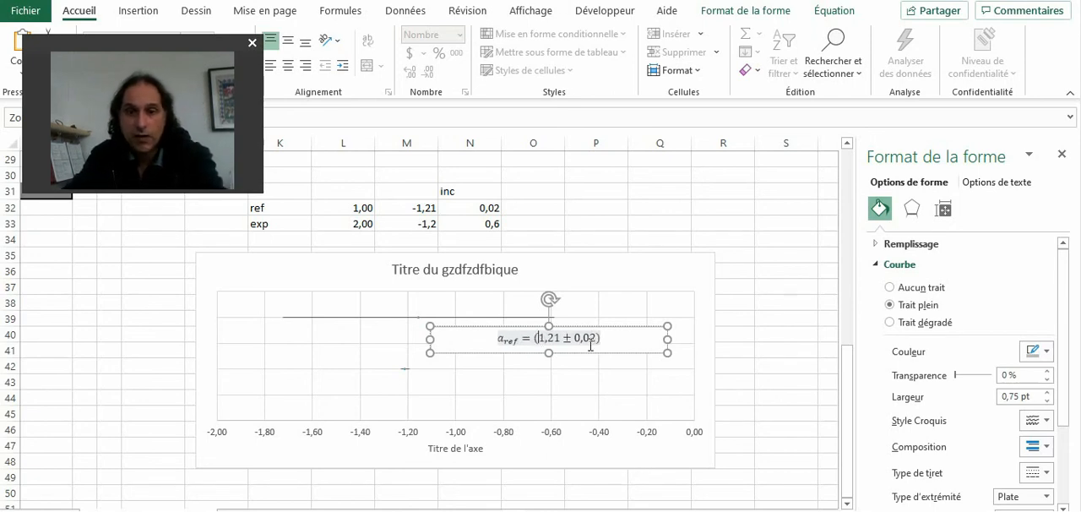
pyautogui.click(623, 338)
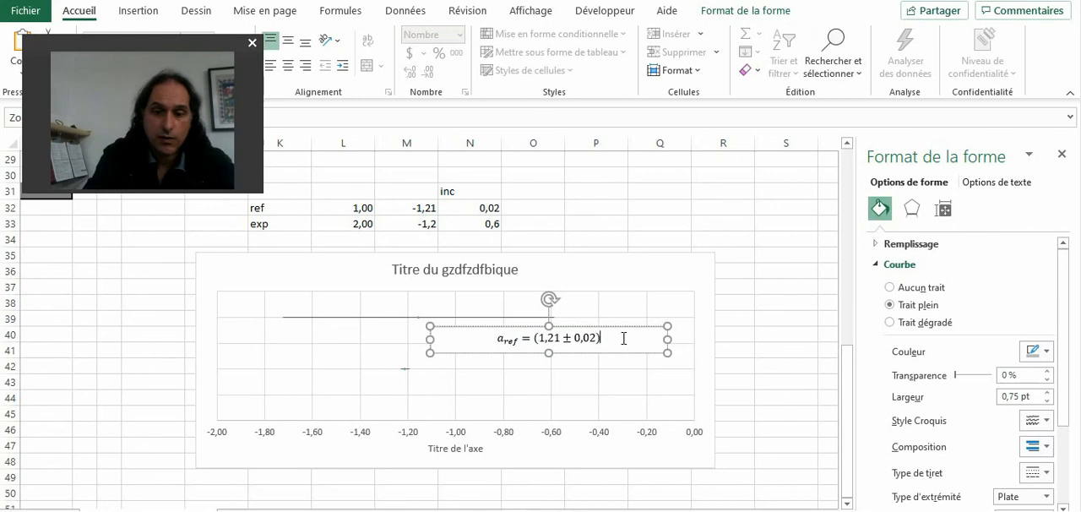
pyautogui.write('m/s2')
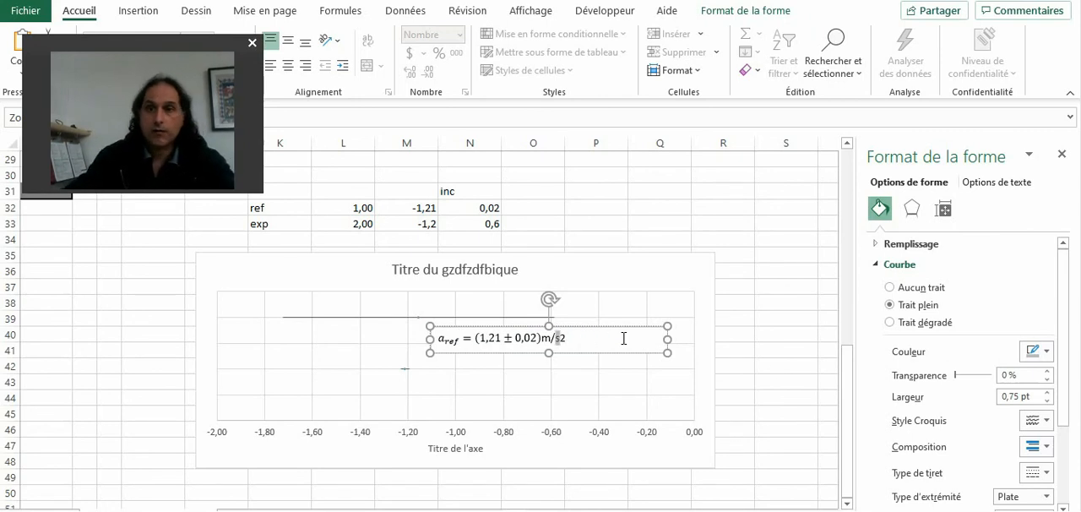
pyautogui.click(743, 12)
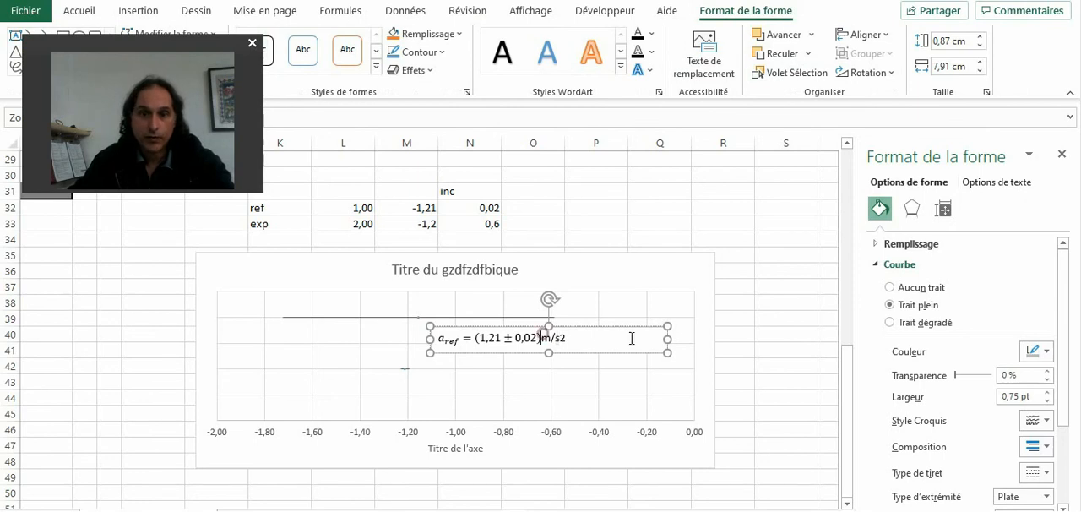
pyautogui.press('BackSpace')
pyautogui.press('BackSpace')
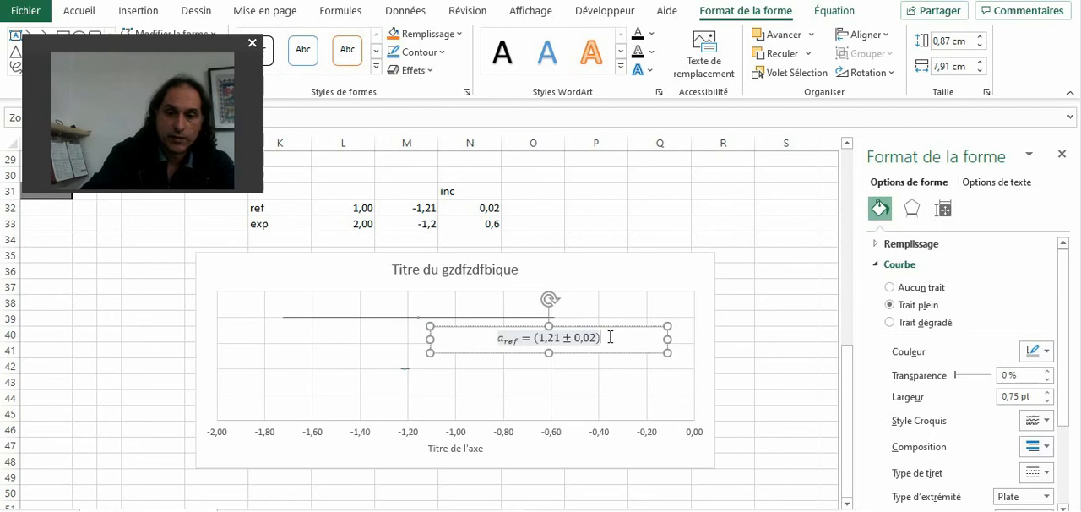
# Step: Append the unit "m/s2" to the a_ref equation and insert an empty superscript structure just before the "s"
pyautogui.write('m/s2')
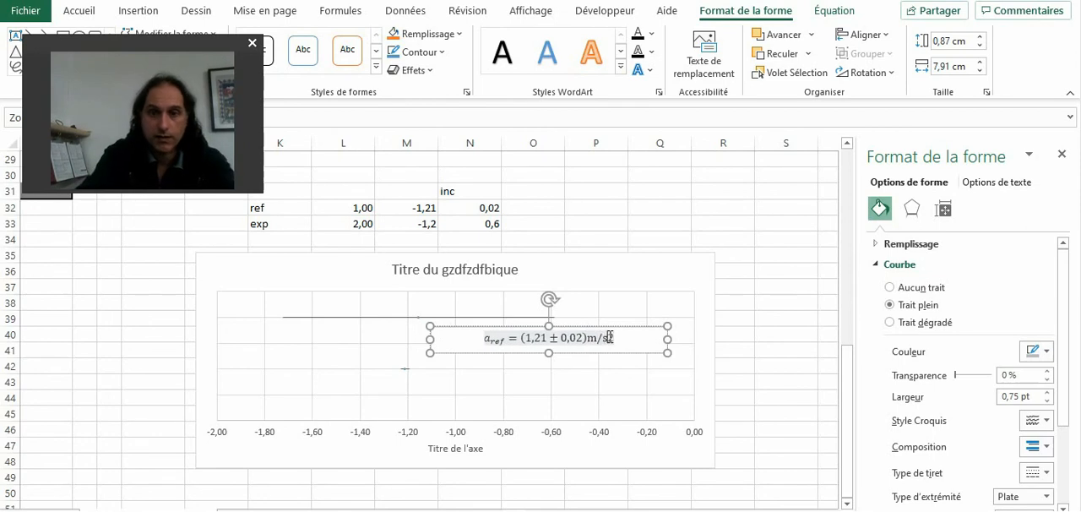
pyautogui.doubleClick(610, 337)
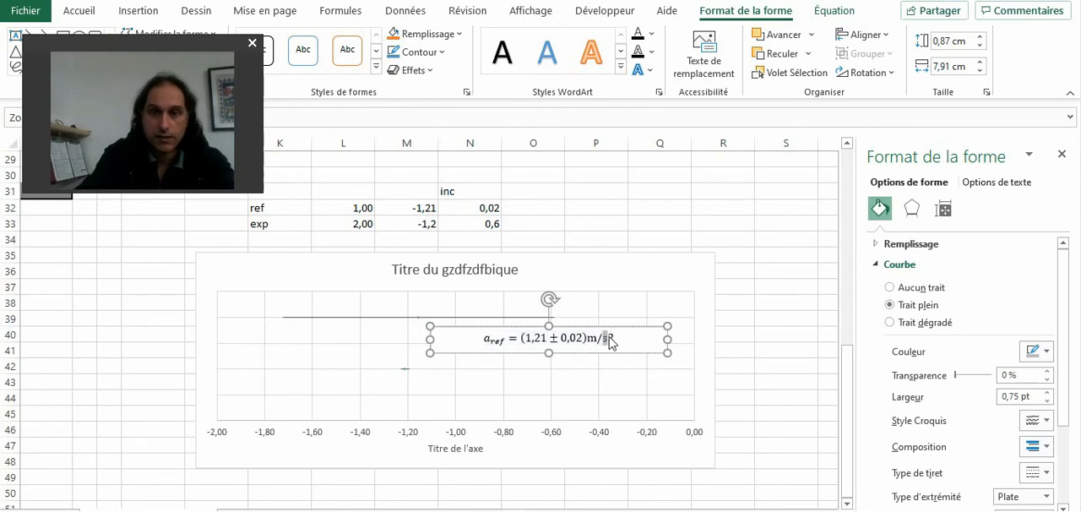
pyautogui.click(835, 10)
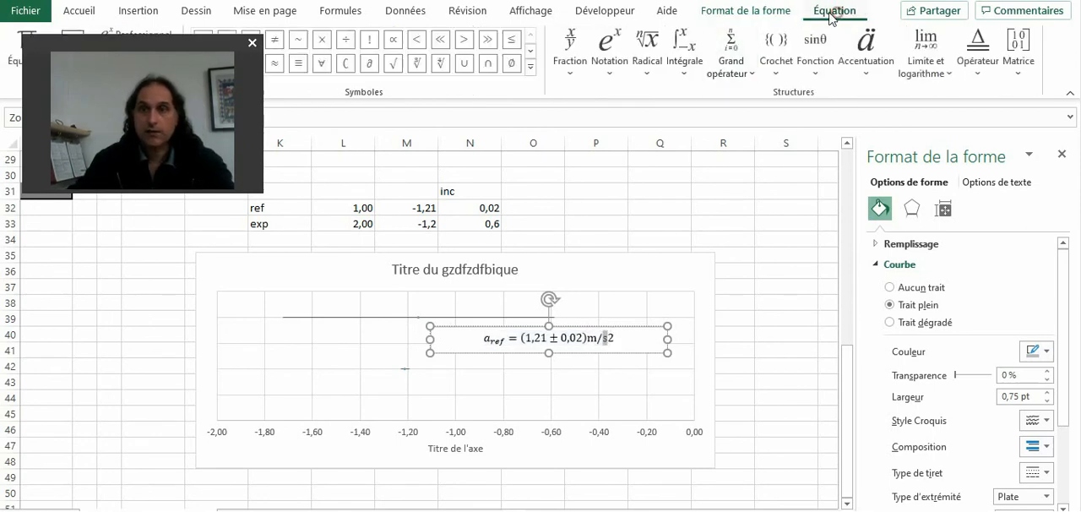
pyautogui.click(615, 53)
pyautogui.click(628, 156)
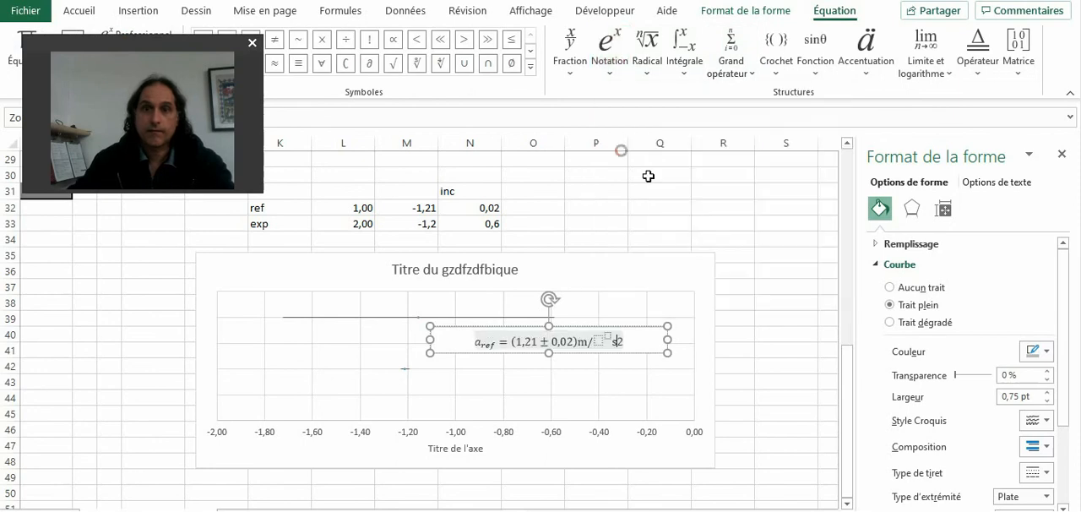
# Step: Move the "s" into the superscript structure's base and the "2" into its exponent so the unit reads m/s²
pyautogui.hotkey('shift', 'Right')
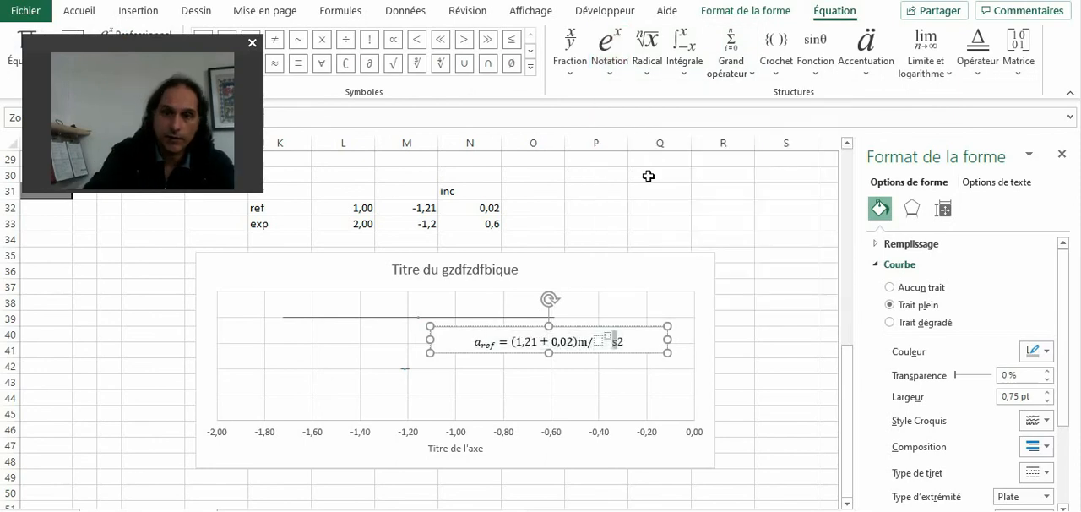
pyautogui.hotkey('ctrl', 'x')
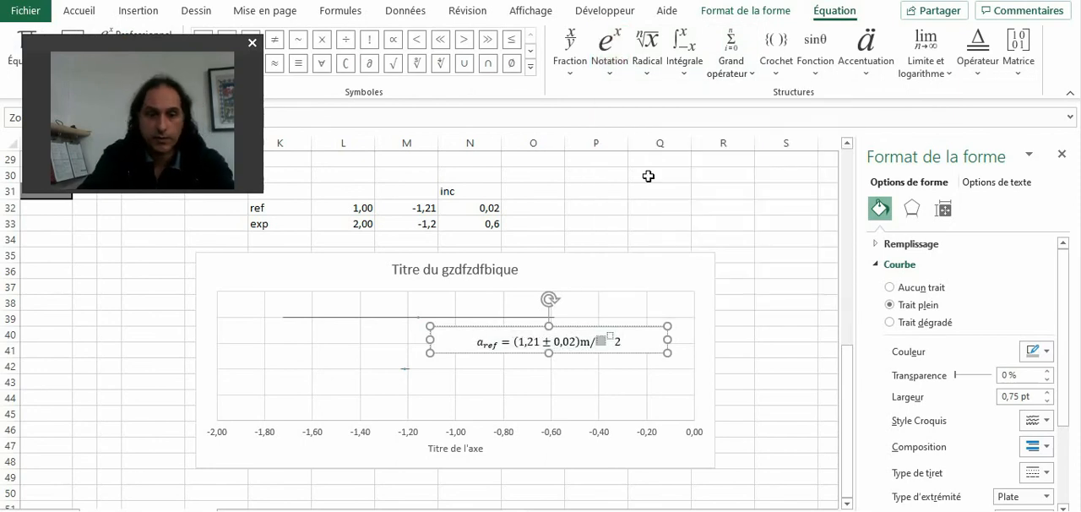
pyautogui.hotkey('ctrl', 'v')
pyautogui.press('Right')
pyautogui.press('Right')
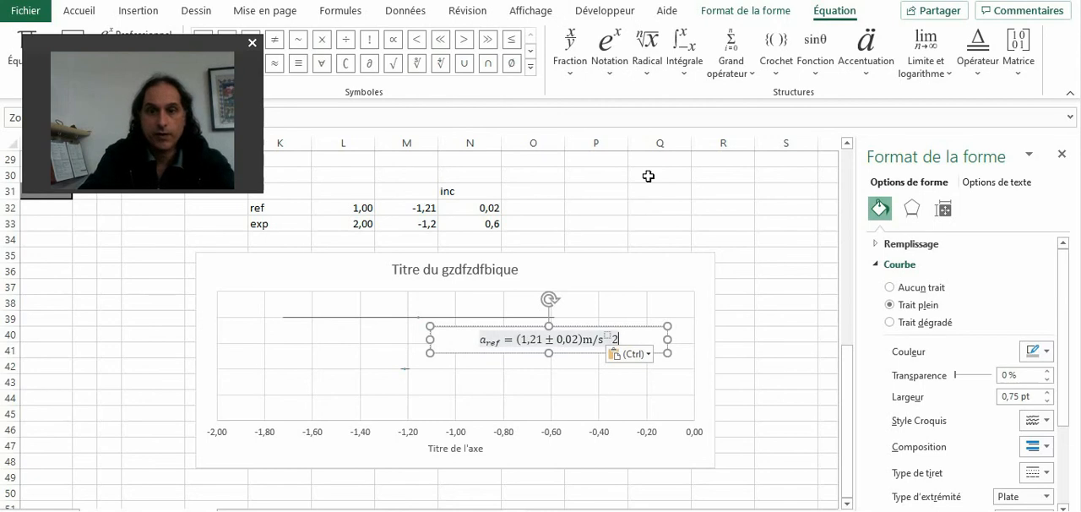
pyautogui.hotkey('shift', 'Left')
pyautogui.hotkey('ctrl', 'x')
pyautogui.press('Left')
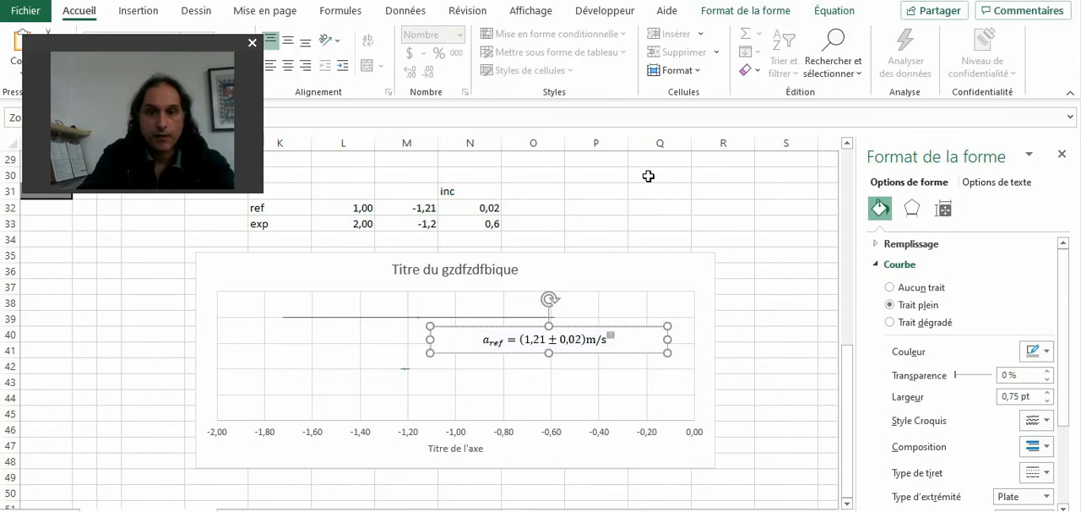
pyautogui.hotkey('ctrl', 'v')
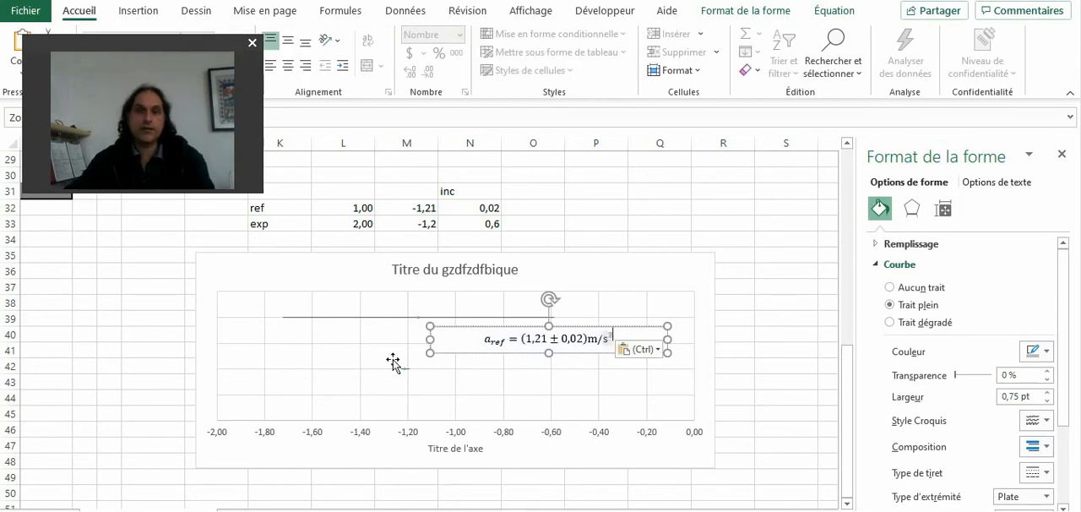
pyautogui.click(465, 353)
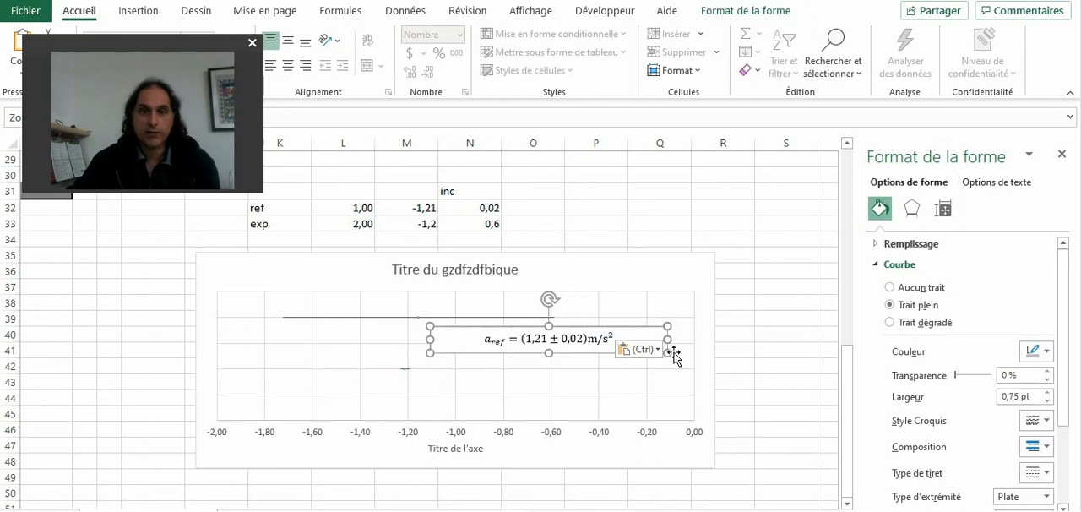
# Step: Delete the vertical and horizontal major gridlines from the chart
pyautogui.click(639, 301)
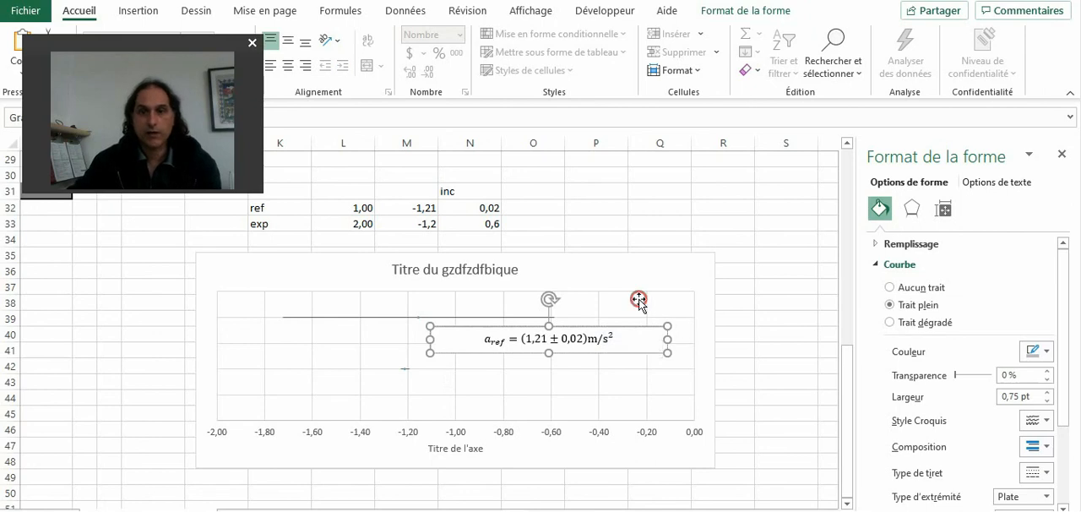
pyautogui.click(359, 386)
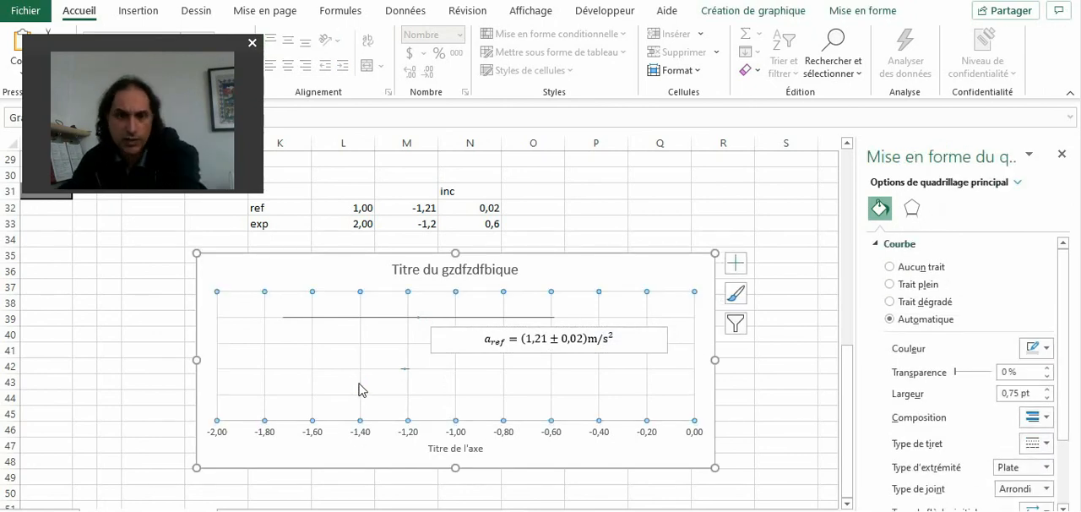
pyautogui.click(341, 350)
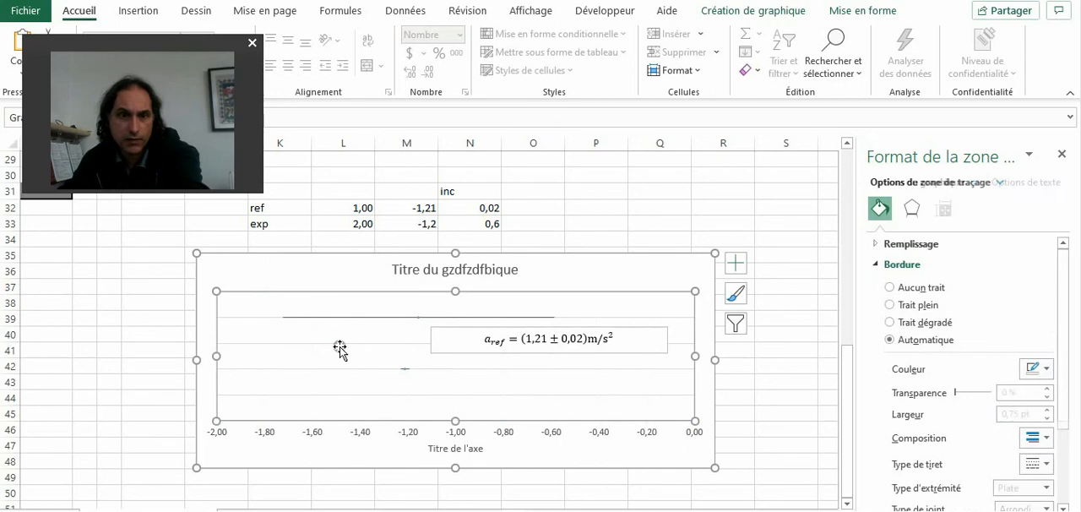
pyautogui.click(340, 344)
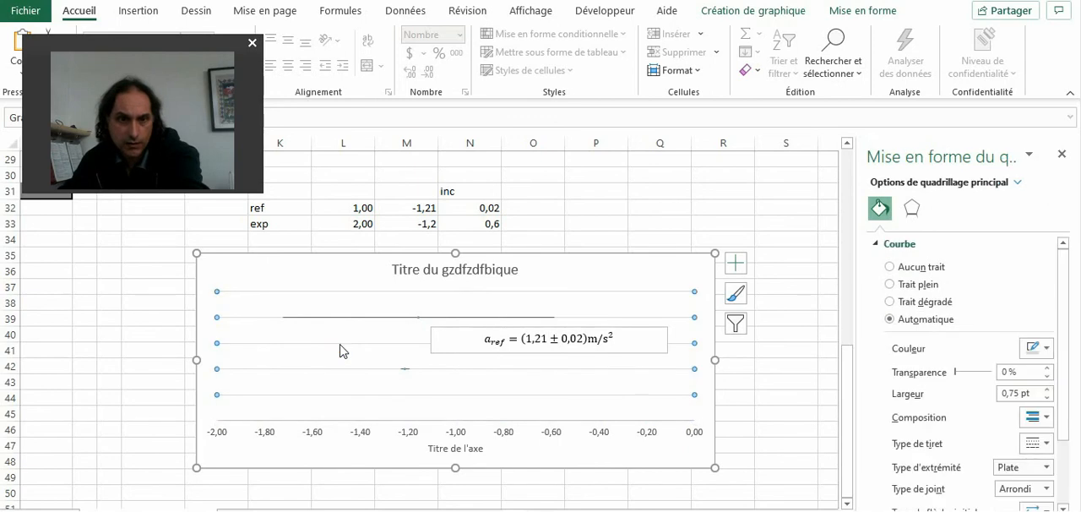
pyautogui.press('Delete')
pyautogui.click(550, 386)
pyautogui.click(634, 224)
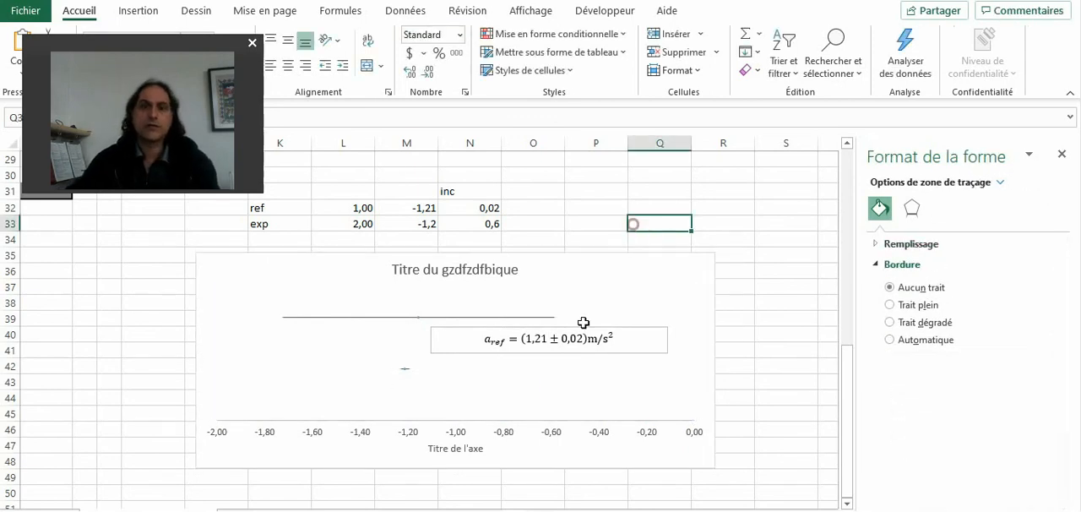
# Step: Remove the equation text box's fill and outline, and move it level with the short reference error bar
pyautogui.click(624, 347)
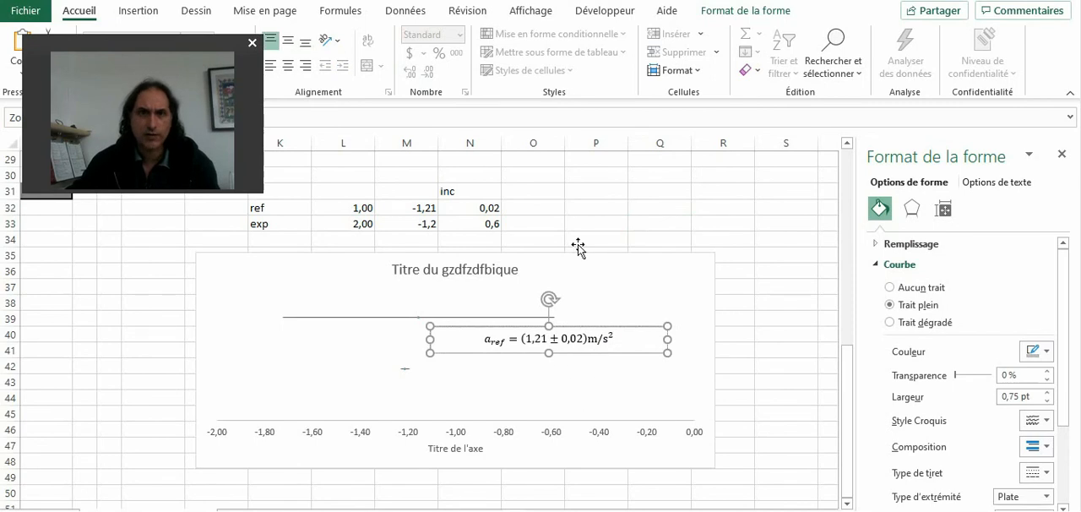
pyautogui.click(748, 11)
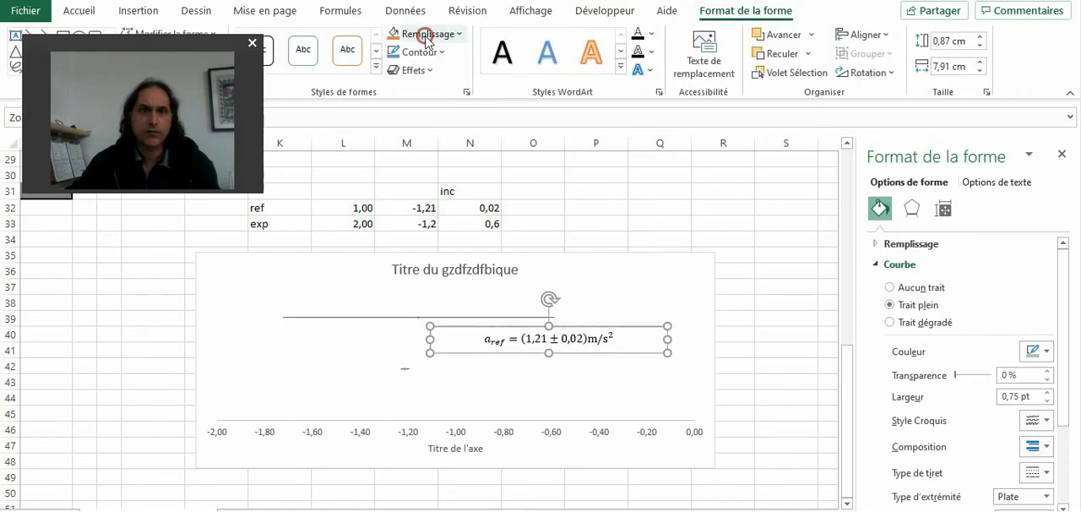
pyautogui.click(422, 34)
pyautogui.click(448, 232)
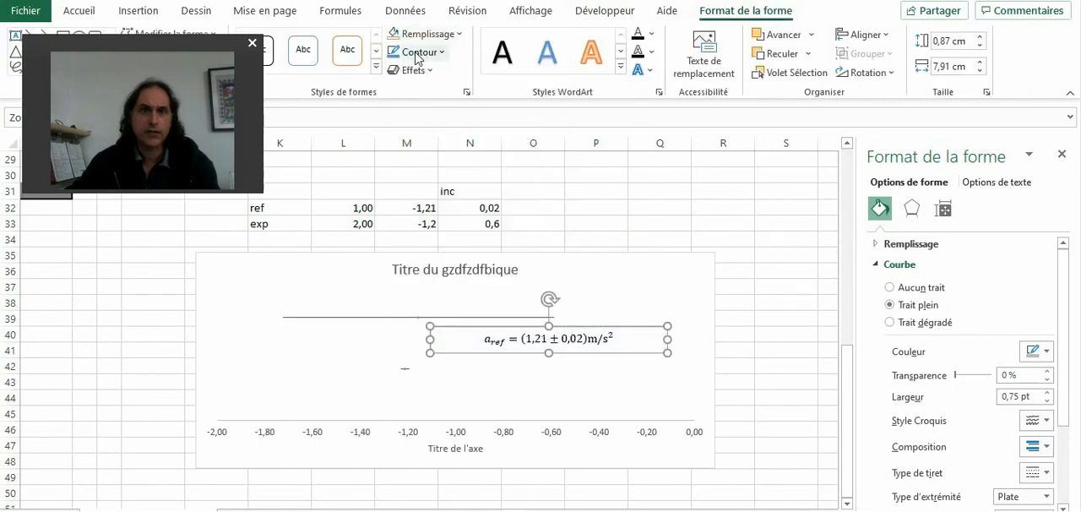
pyautogui.click(414, 52)
pyautogui.click(445, 249)
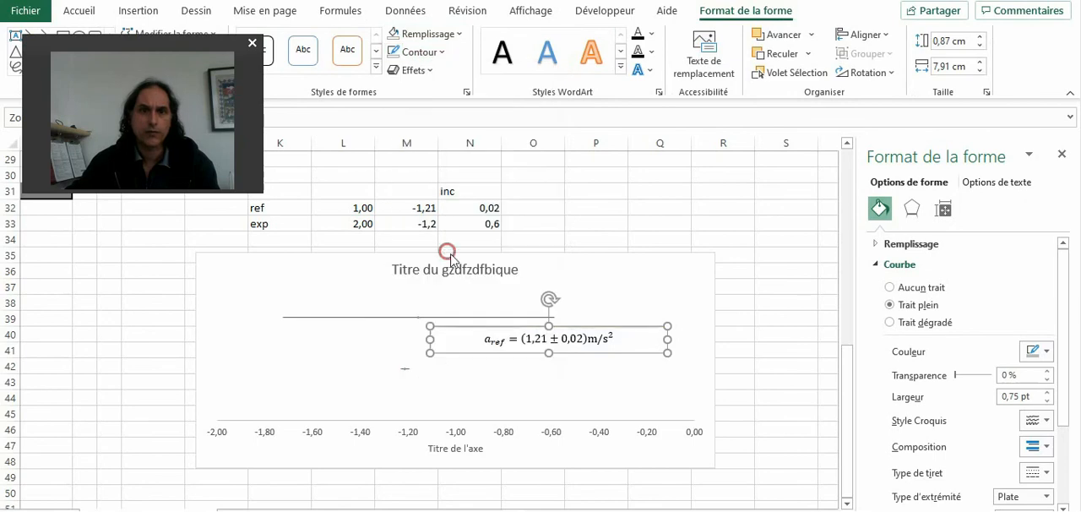
pyautogui.click(608, 349)
pyautogui.moveTo(560, 346); pyautogui.dragTo(534, 383)
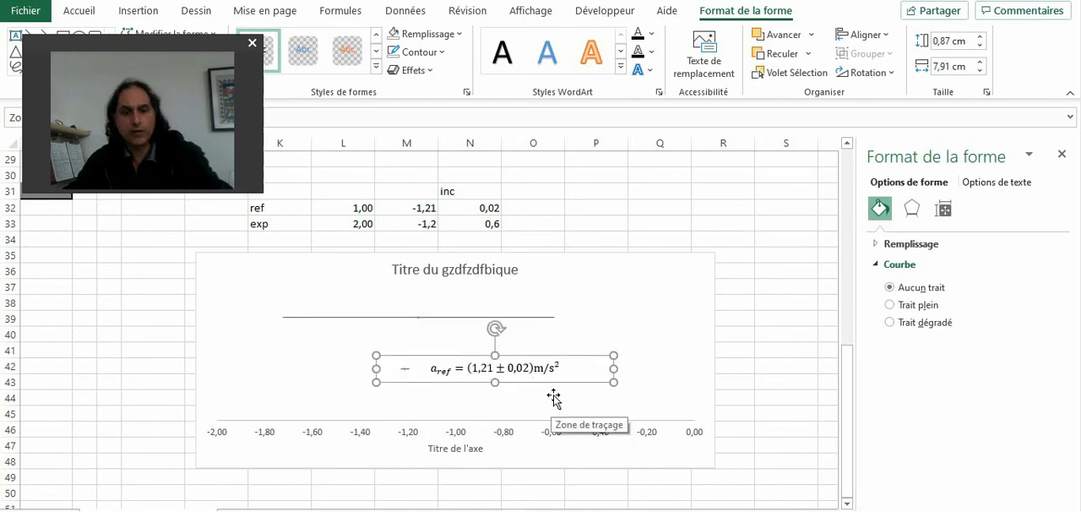
# Step: Duplicate the equation text box within the chart and place the copy just past the high-value end of the long experimental error bar
pyautogui.click(561, 348)
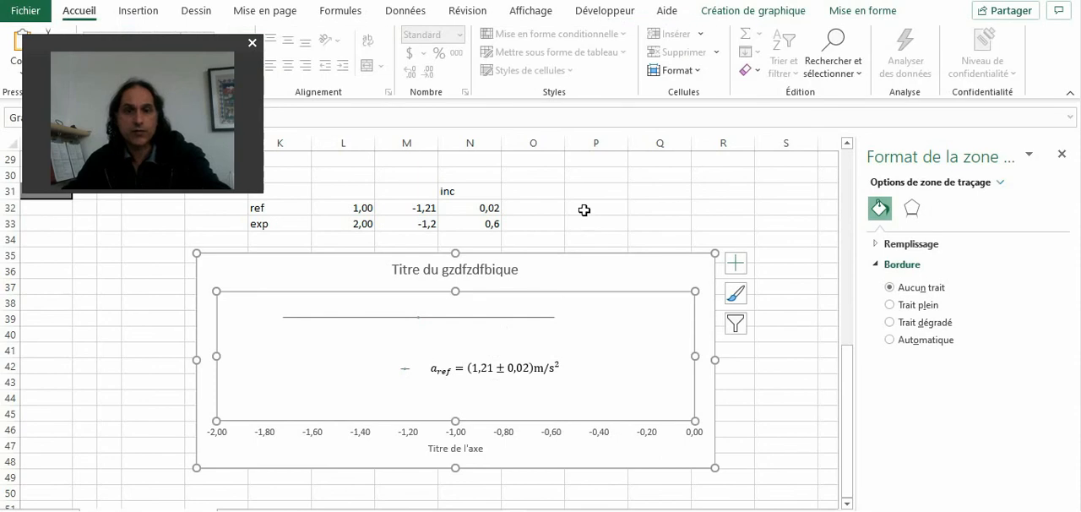
pyautogui.hotkey('ctrl', 'v')
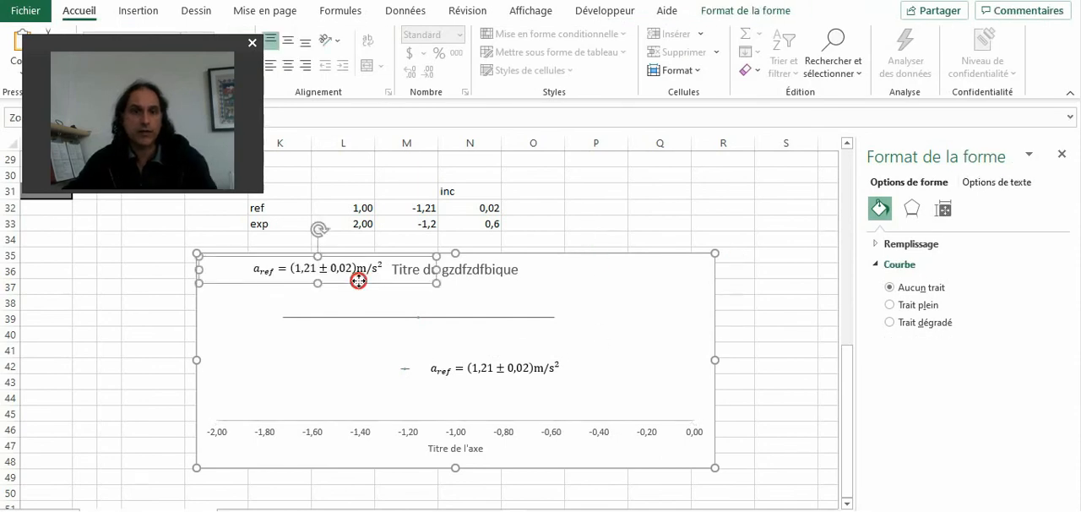
pyautogui.moveTo(359, 281); pyautogui.dragTo(794, 362)
pyautogui.click(659, 318)
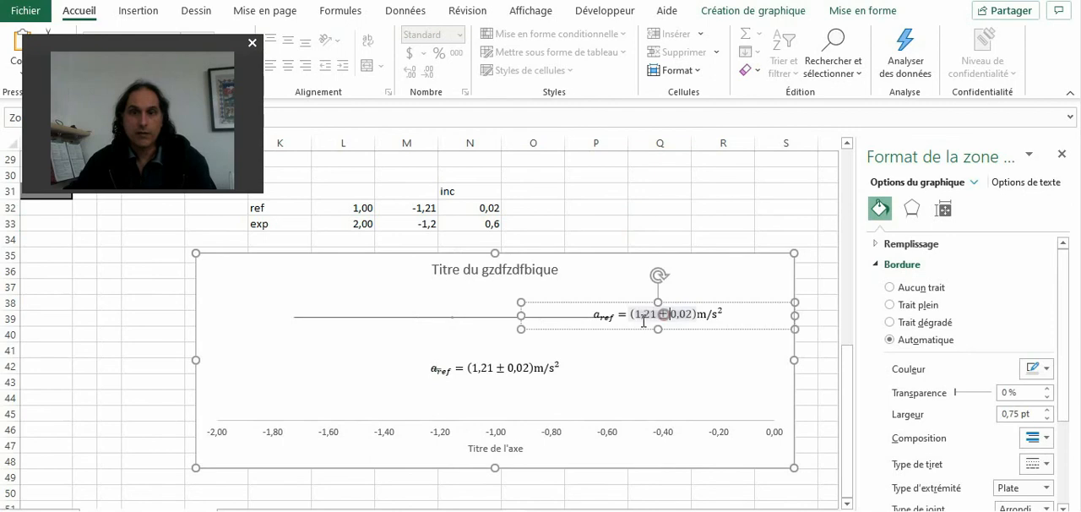
pyautogui.moveTo(625, 329)
pyautogui.mouseDown()
pyautogui.moveTo(668, 333)
pyautogui.moveTo(643, 333)
pyautogui.mouseUp()
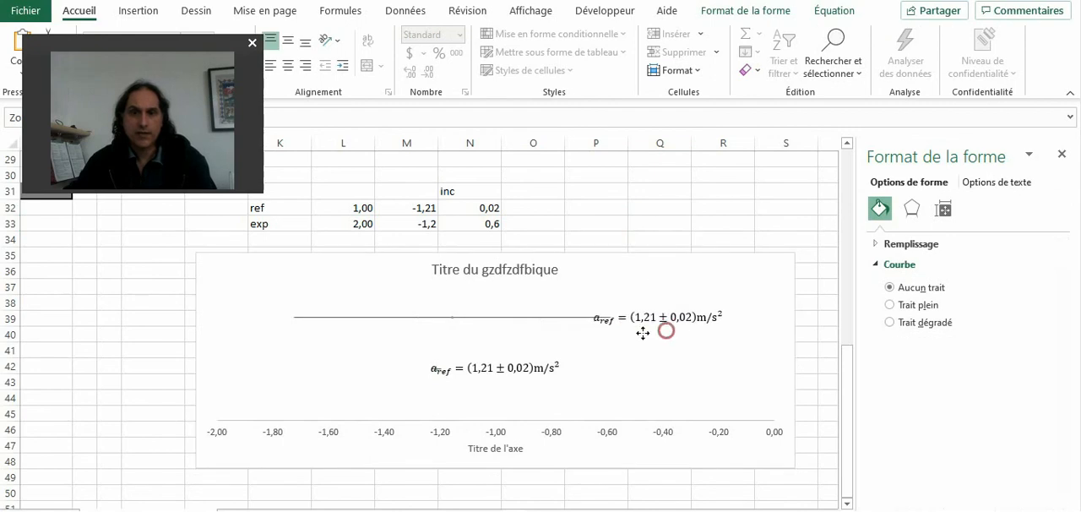
pyautogui.moveTo(519, 320); pyautogui.dragTo(582, 321)
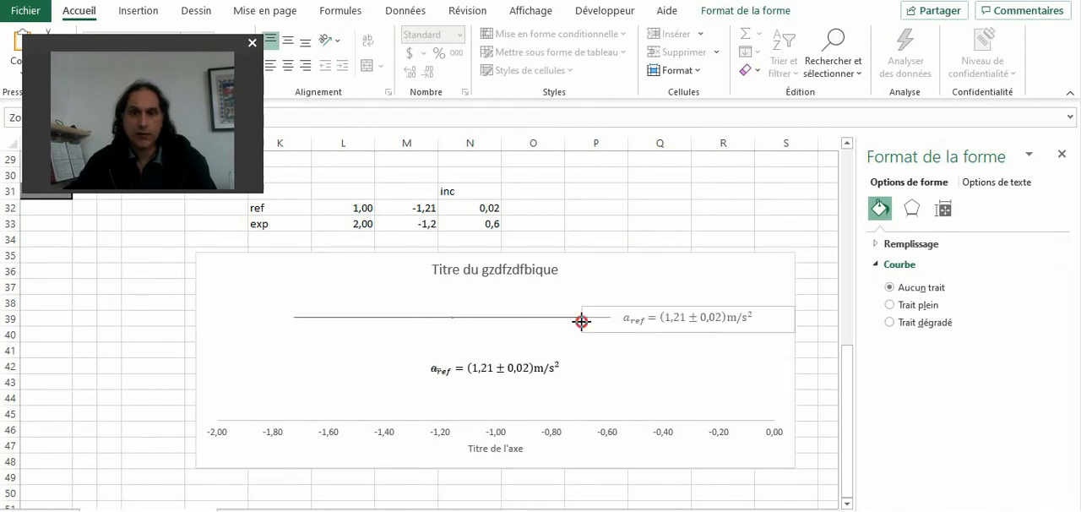
# Step: Set the horizontal axis maximum to 1
pyautogui.click(610, 431)
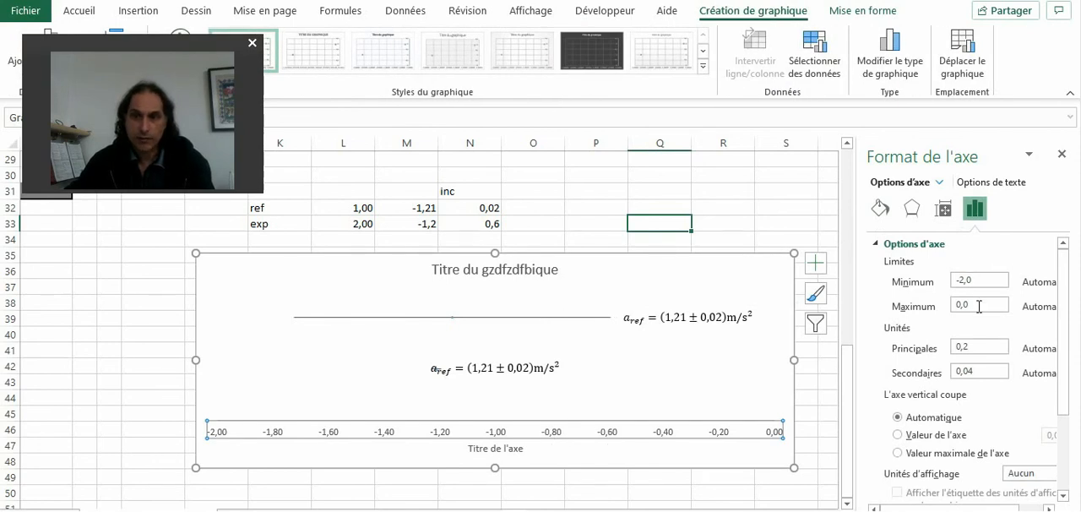
pyautogui.moveTo(980, 307); pyautogui.dragTo(943, 307)
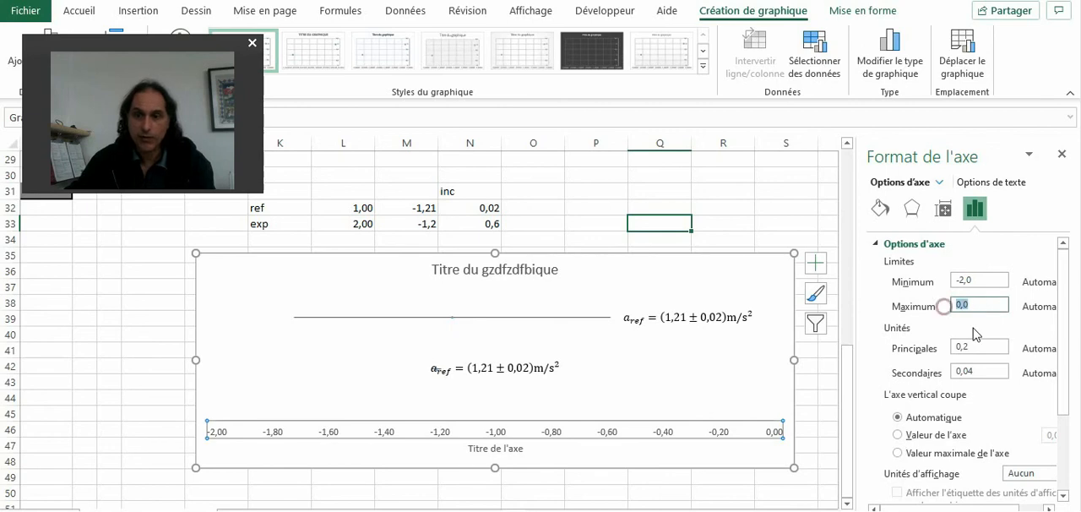
pyautogui.write('1')
pyautogui.press('Return')
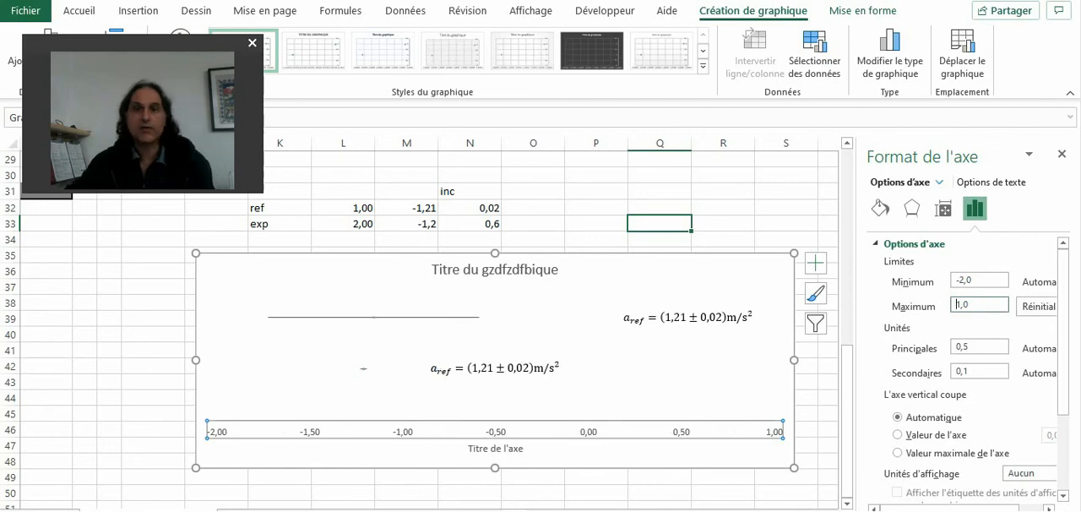
# Step: Move the copied equation text box closer to the high-value end of the long experimental error bar
pyautogui.click(676, 312)
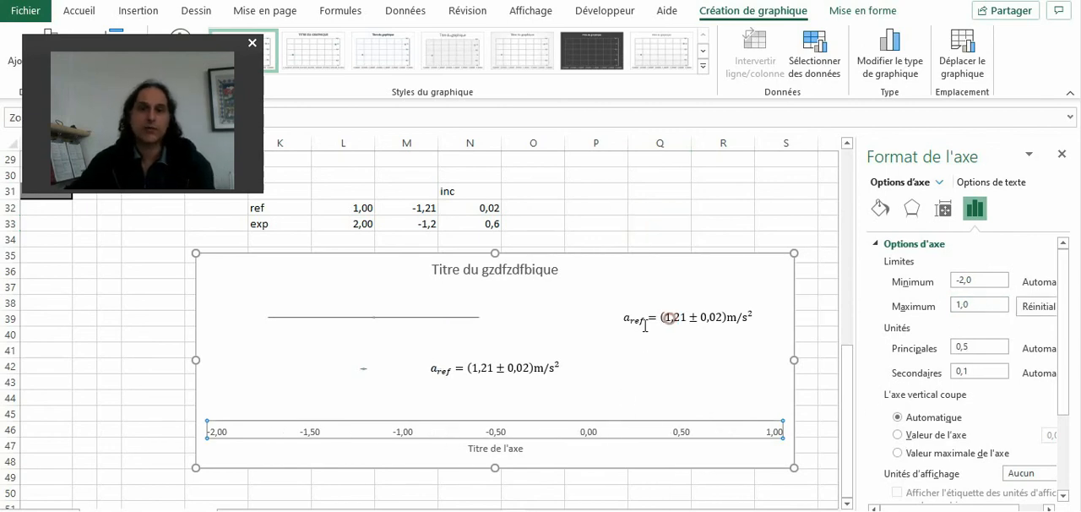
pyautogui.moveTo(664, 333); pyautogui.dragTo(566, 329)
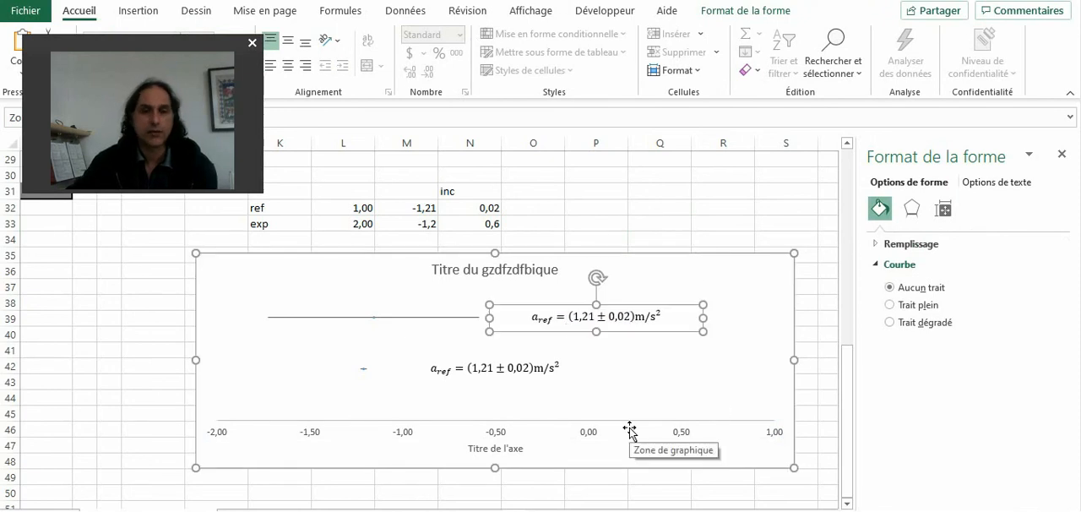
pyautogui.click(542, 318)
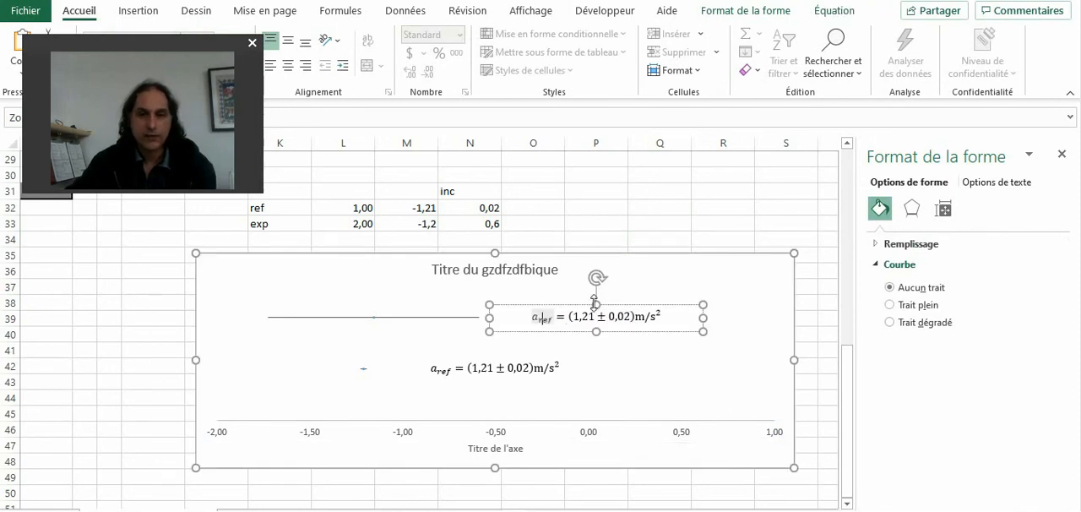
pyautogui.click(626, 216)
# Step: Check the formula behind the reference acceleration in cell M32, keeping it as it is
pyautogui.click(418, 206)
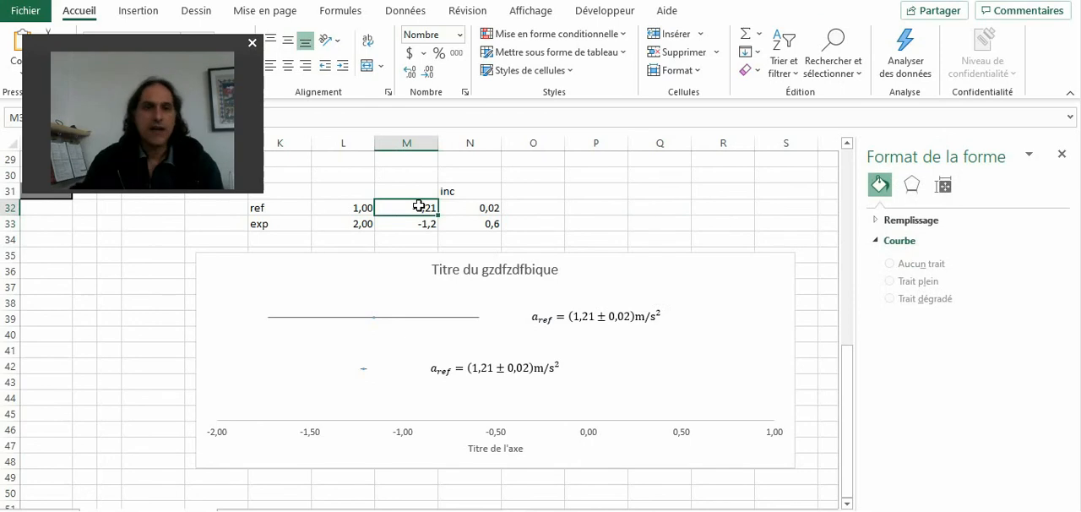
pyautogui.moveTo(150, 38); pyautogui.dragTo(957, 32)
pyautogui.click(415, 206)
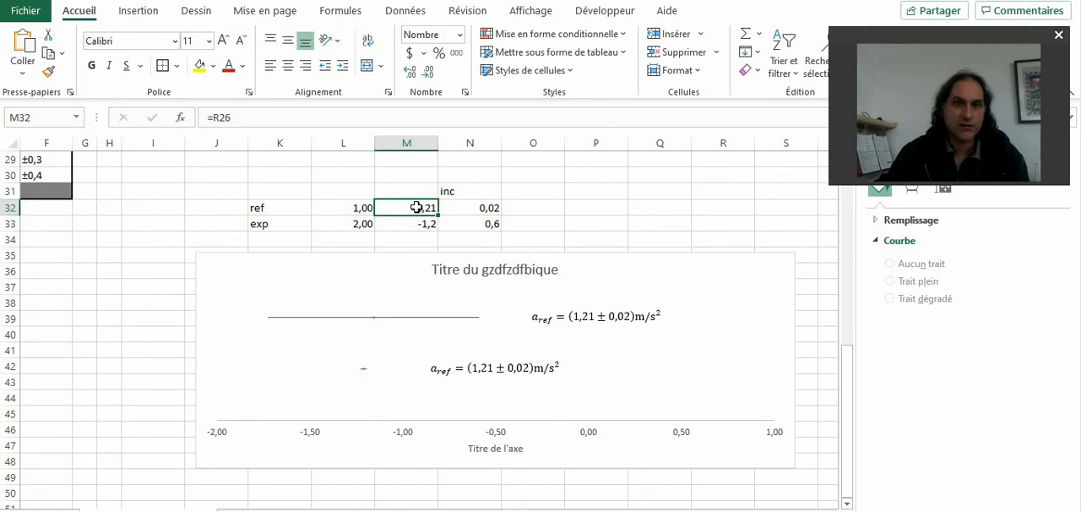
pyautogui.doubleClick(417, 207)
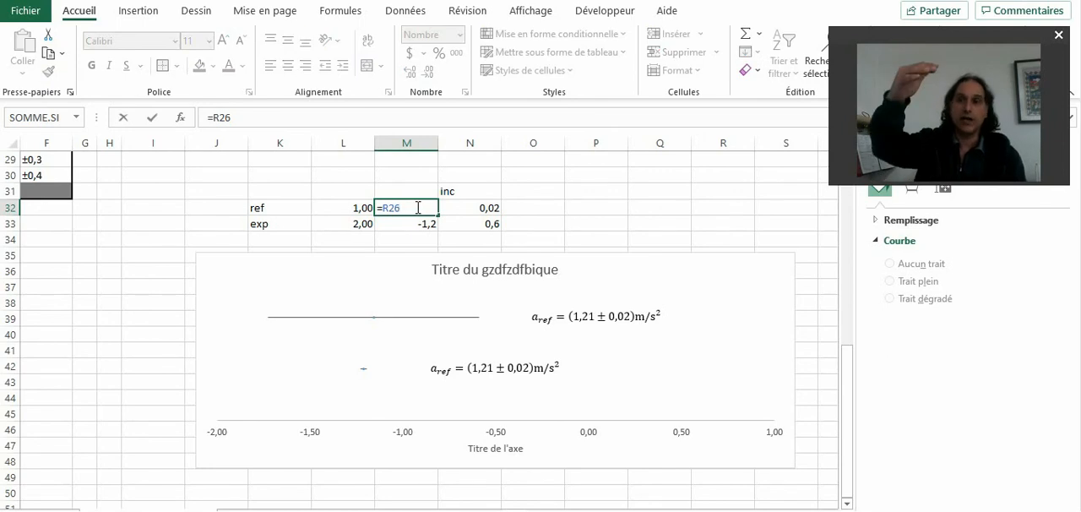
pyautogui.press('Return')
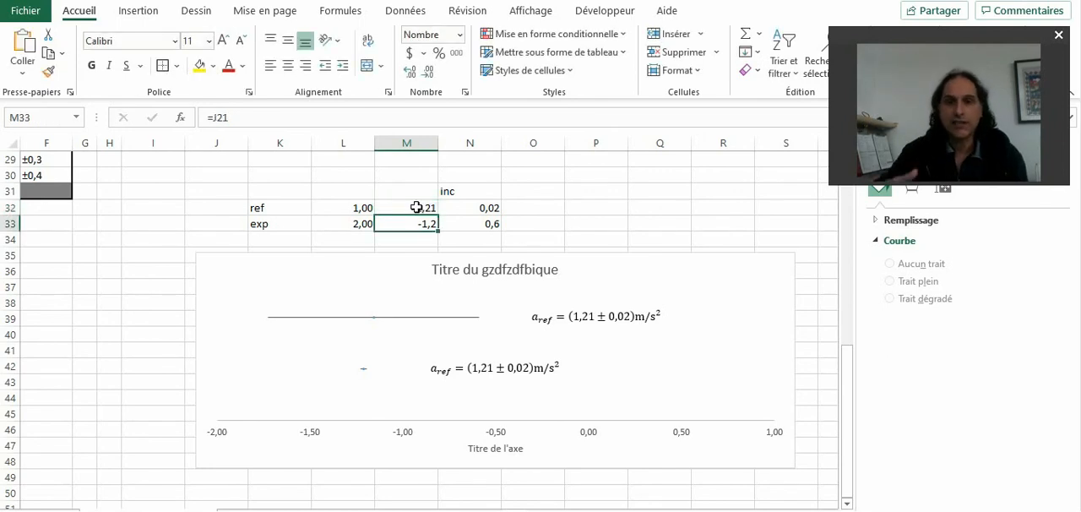
# Step: Display more decimals of the experimental acceleration in M33 to inspect its unrounded value, and restore the one-decimal format
pyautogui.click(410, 72)
pyautogui.click(410, 71)
pyautogui.click(409, 72)
pyautogui.click(410, 72)
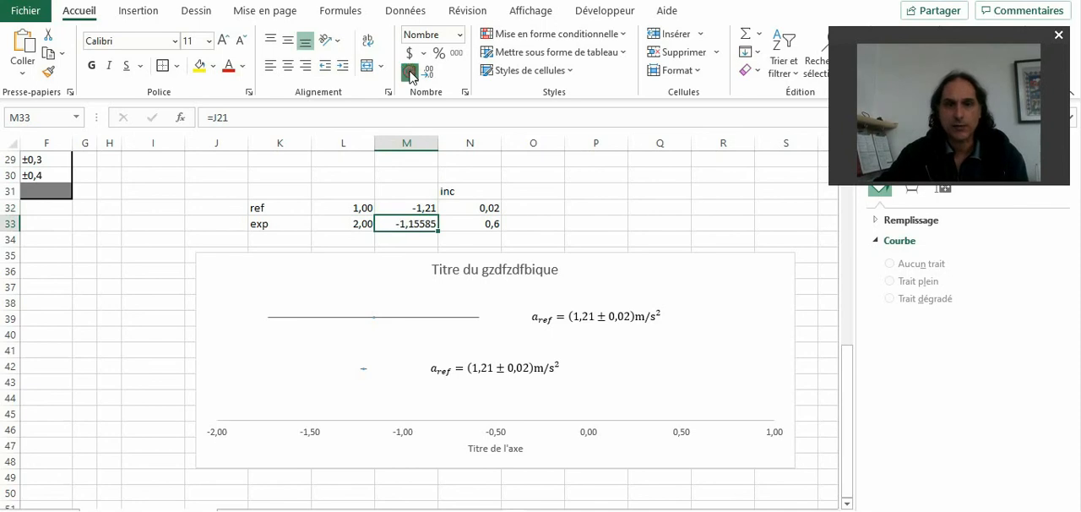
pyautogui.click(410, 72)
pyautogui.click(410, 72)
pyautogui.click(429, 73)
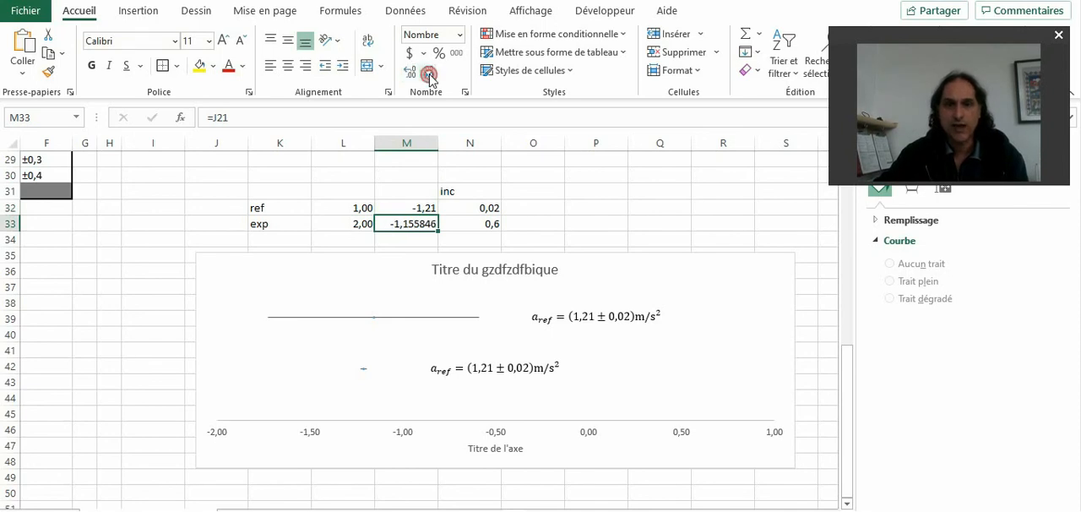
pyautogui.click(429, 73)
pyautogui.click(430, 73)
pyautogui.click(429, 73)
pyautogui.click(429, 73)
pyautogui.click(429, 73)
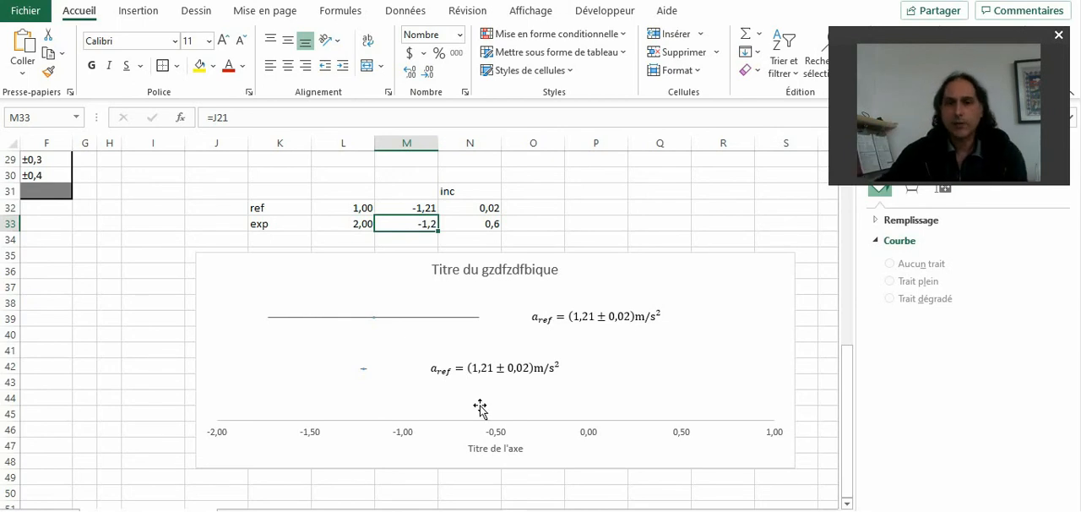
# Step: Replace the experimental formulas with fixed rounded values: -1,2 for the acceleration in M33 and 0,6 for its uncertainty in N33
pyautogui.write('-1,2')
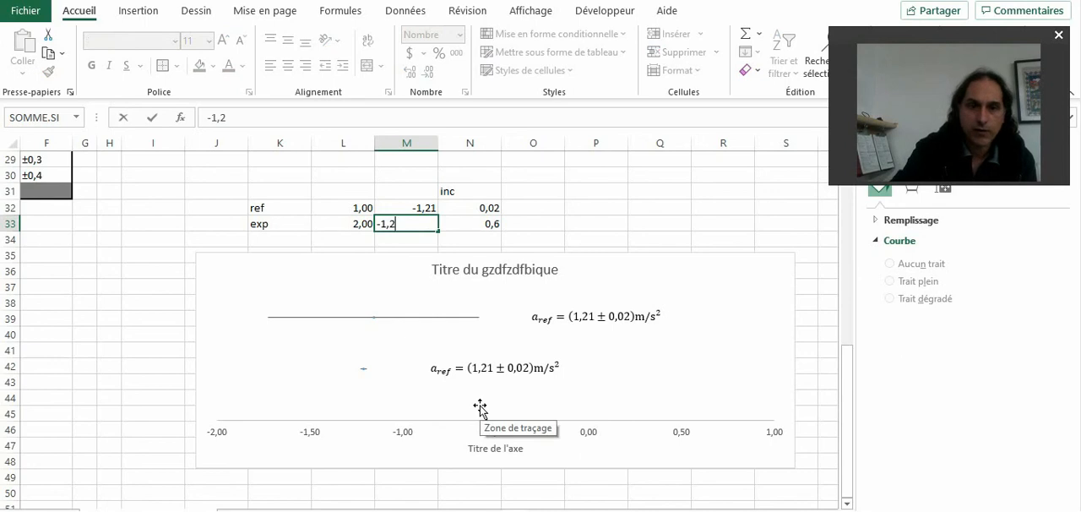
pyautogui.press('Return')
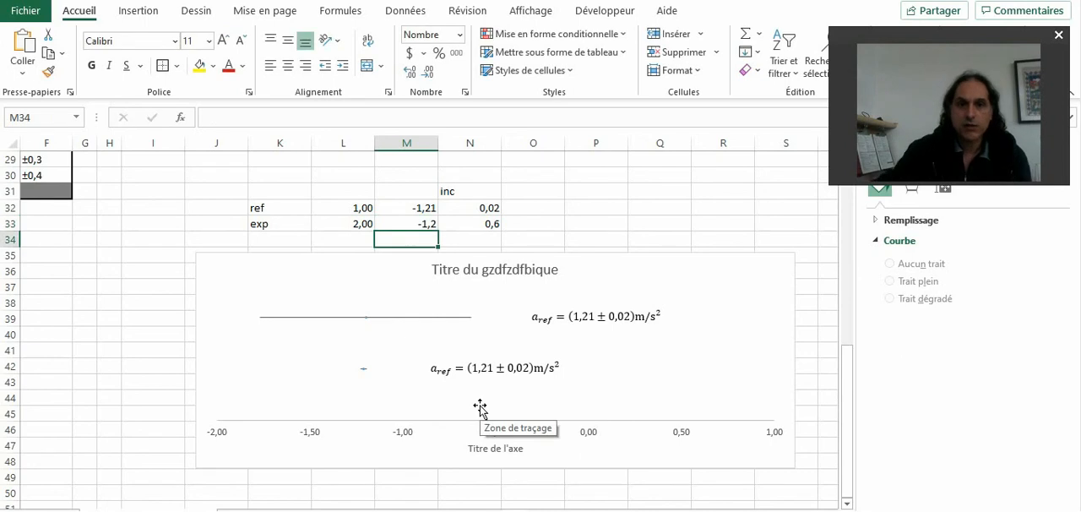
pyautogui.click(495, 224)
pyautogui.write('0,')
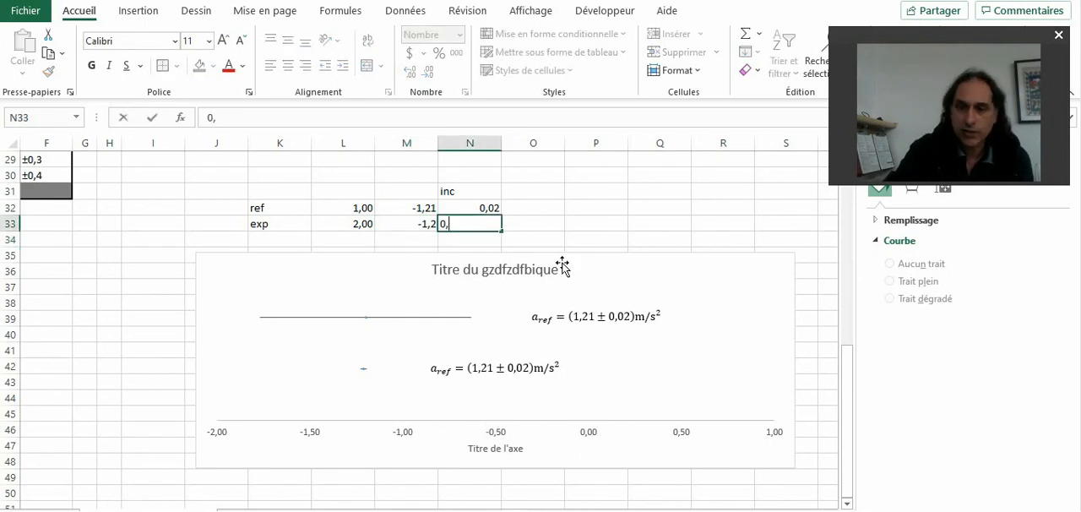
pyautogui.write('6')
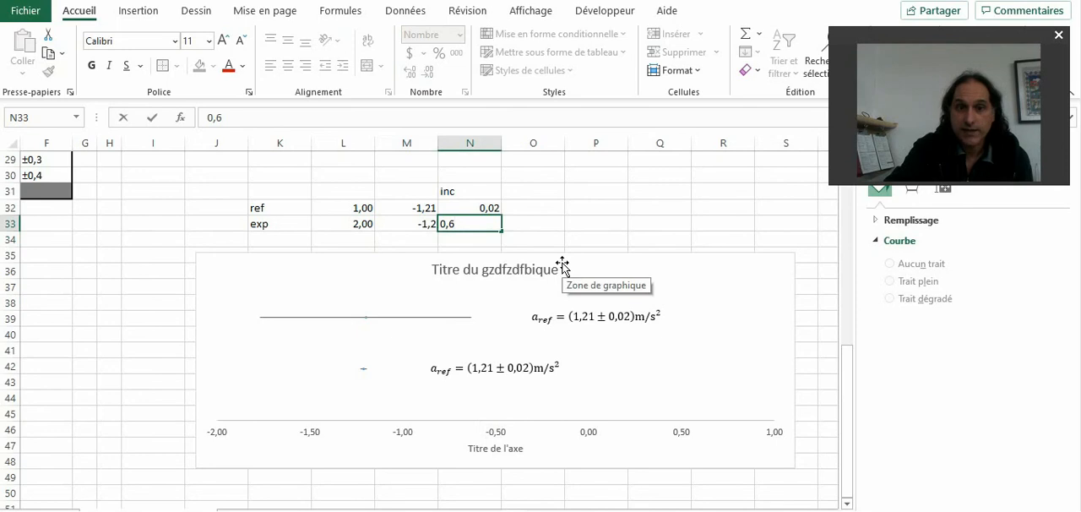
pyautogui.press('Return')
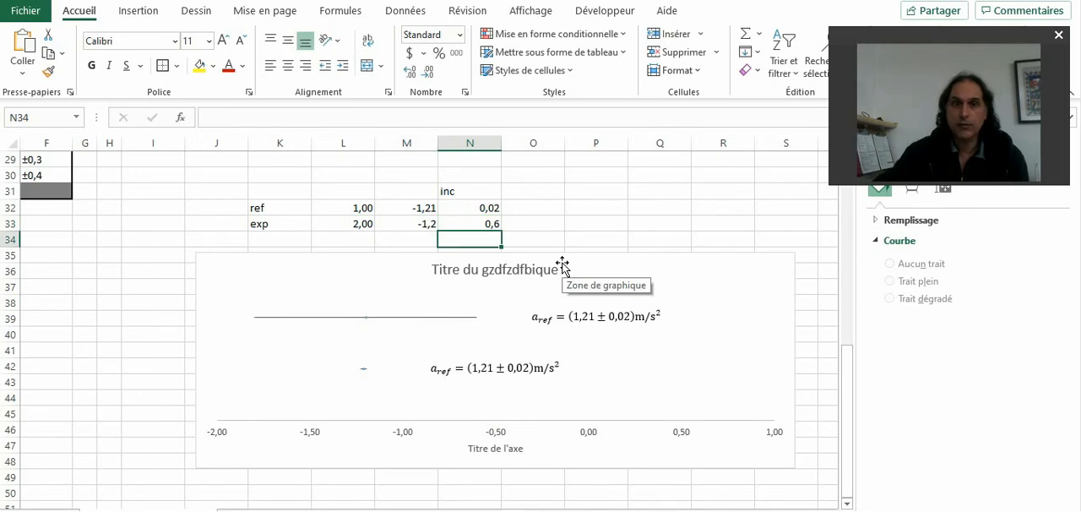
# Step: Replace the reference formulas with fixed rounded values: 0,02 for the uncertainty in N32 and -1,21 for the acceleration in M32
pyautogui.click(489, 207)
pyautogui.write('0,')
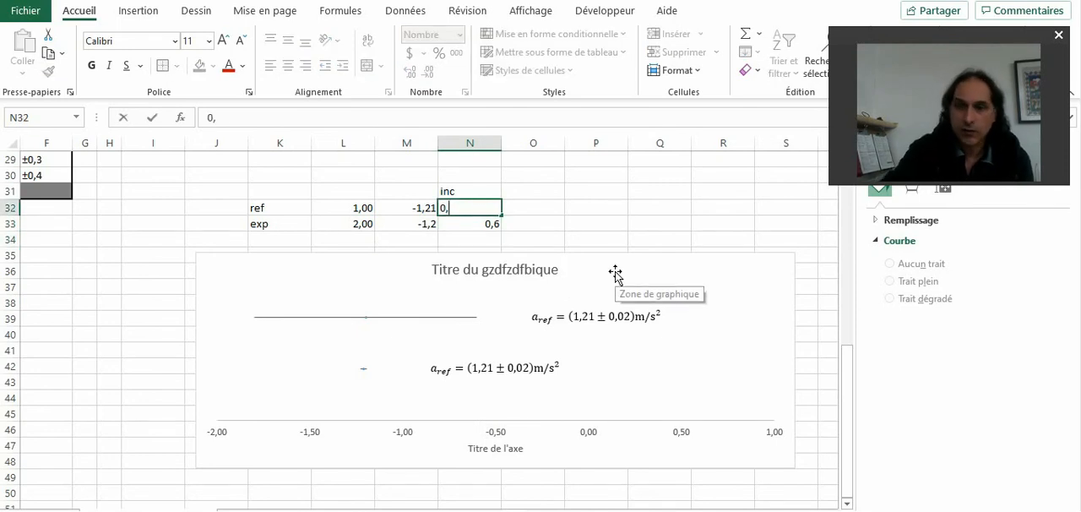
pyautogui.write('02')
pyautogui.press('Return')
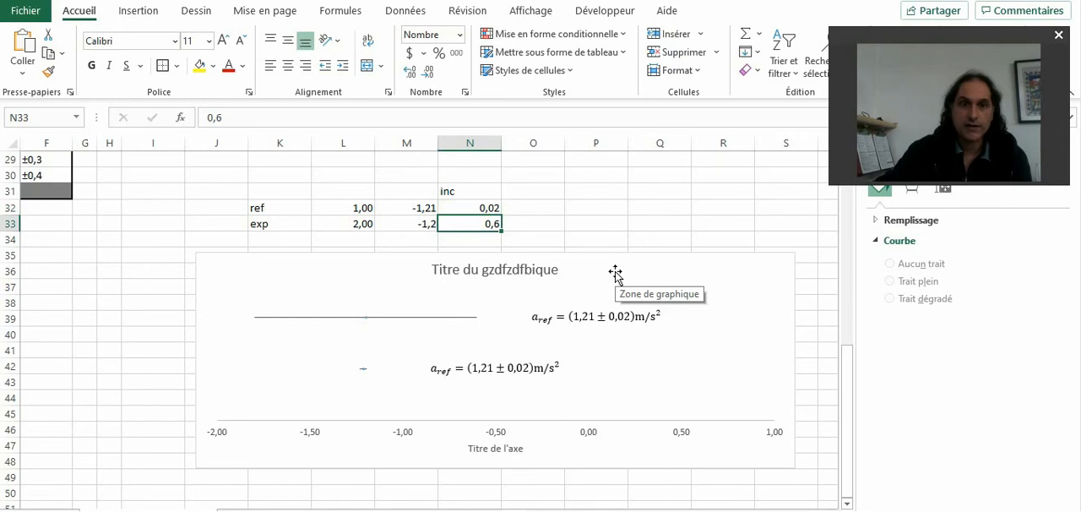
pyautogui.click(416, 208)
pyautogui.write('-')
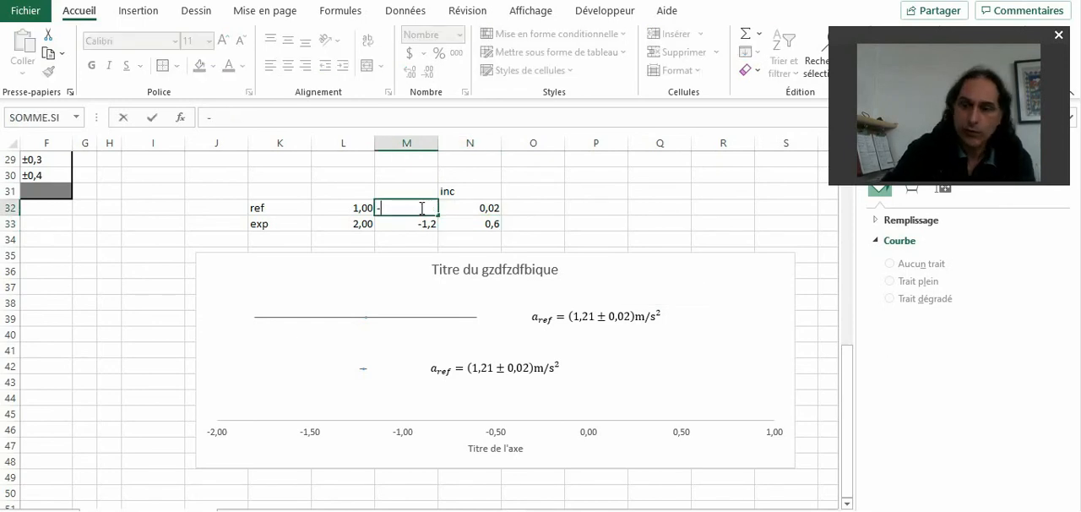
pyautogui.write('1,21')
pyautogui.press('Return')
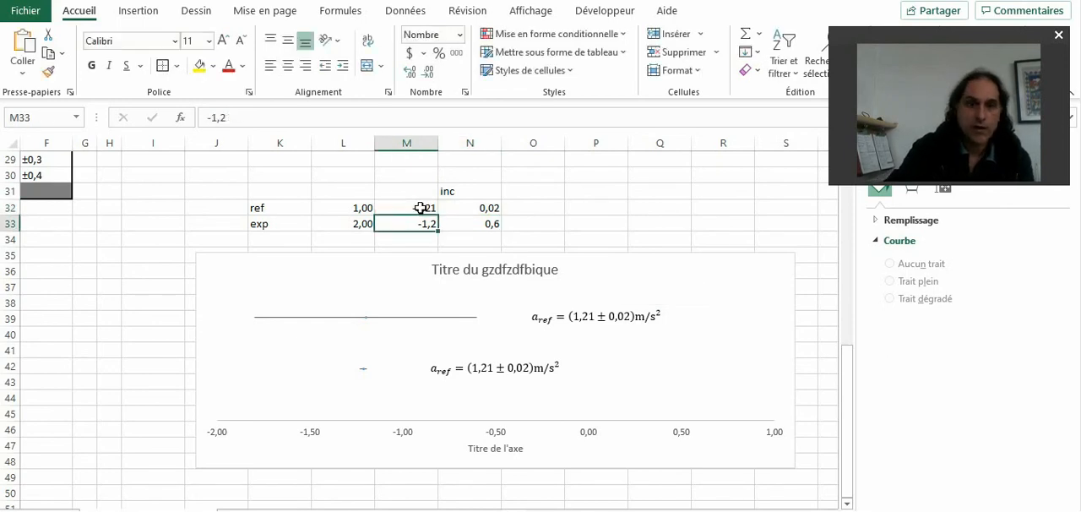